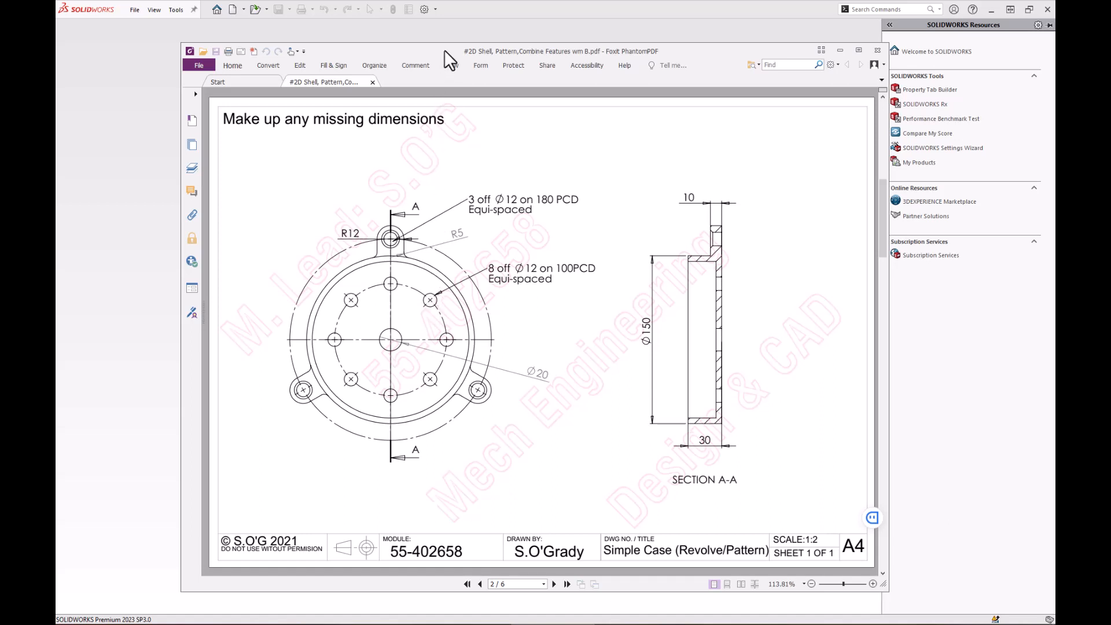
# Step: Create a new part document and move the reference drawing window clear of the modelling area
pyautogui.moveTo(444, 50); pyautogui.dragTo(518, 62)
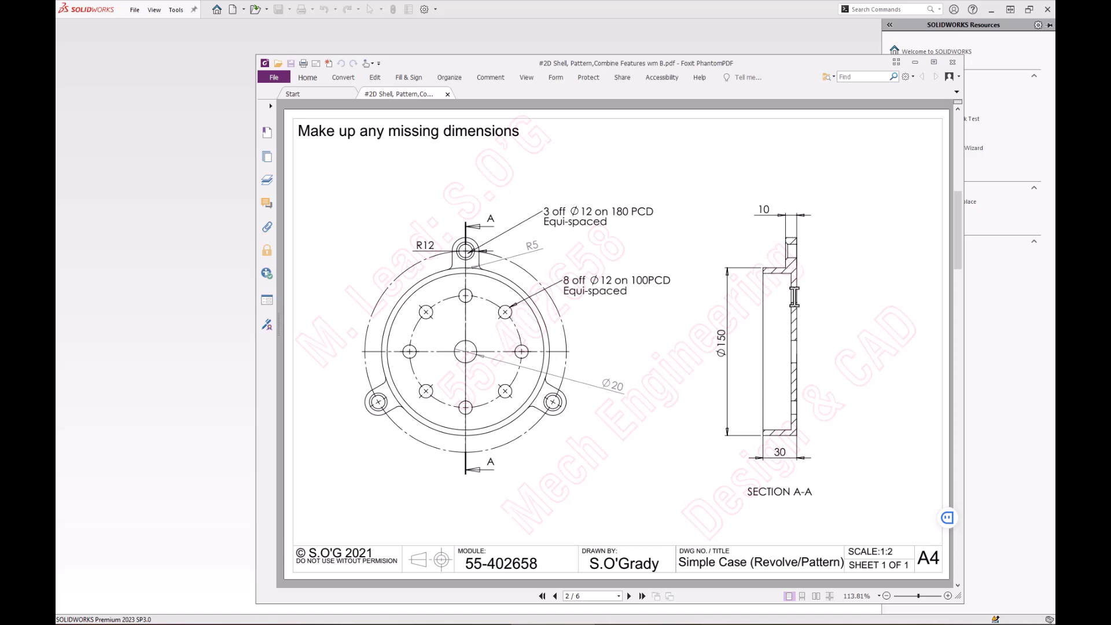
pyautogui.moveTo(656, 63); pyautogui.dragTo(1053, 112)
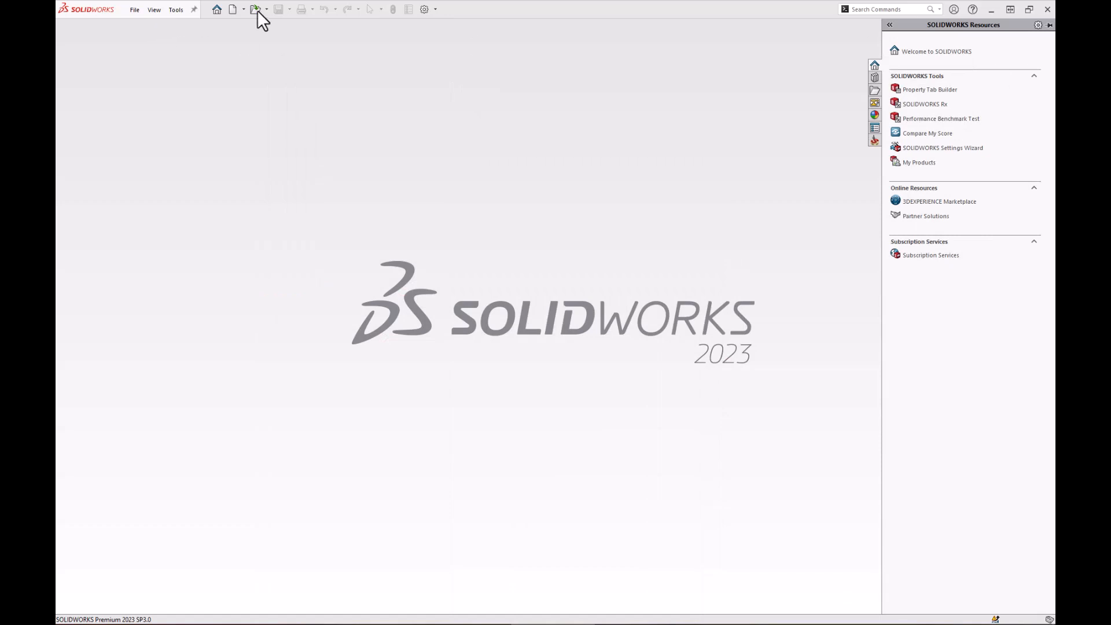
pyautogui.click(232, 8)
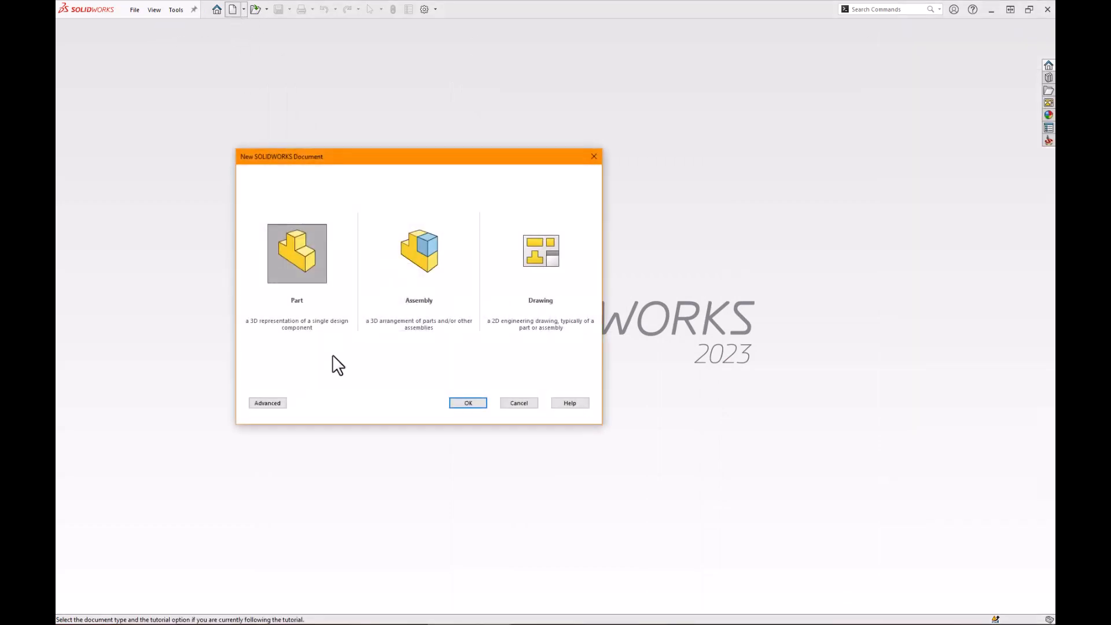
pyautogui.doubleClick(295, 253)
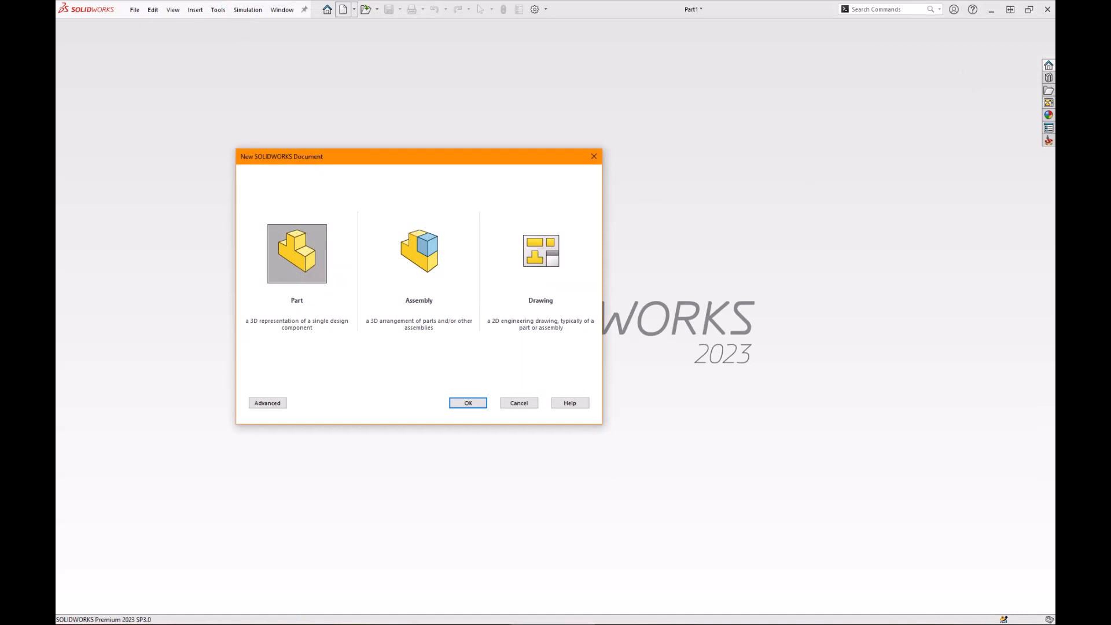
pyautogui.moveTo(1054, 72); pyautogui.dragTo(337, 48)
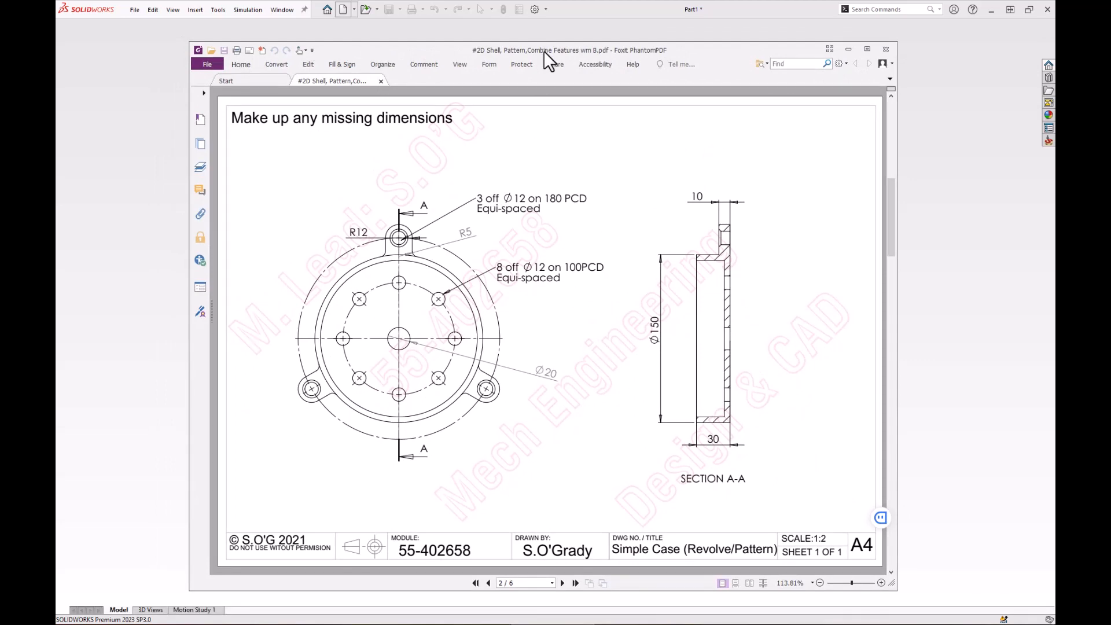
pyautogui.moveTo(543, 51); pyautogui.dragTo(1110, 30)
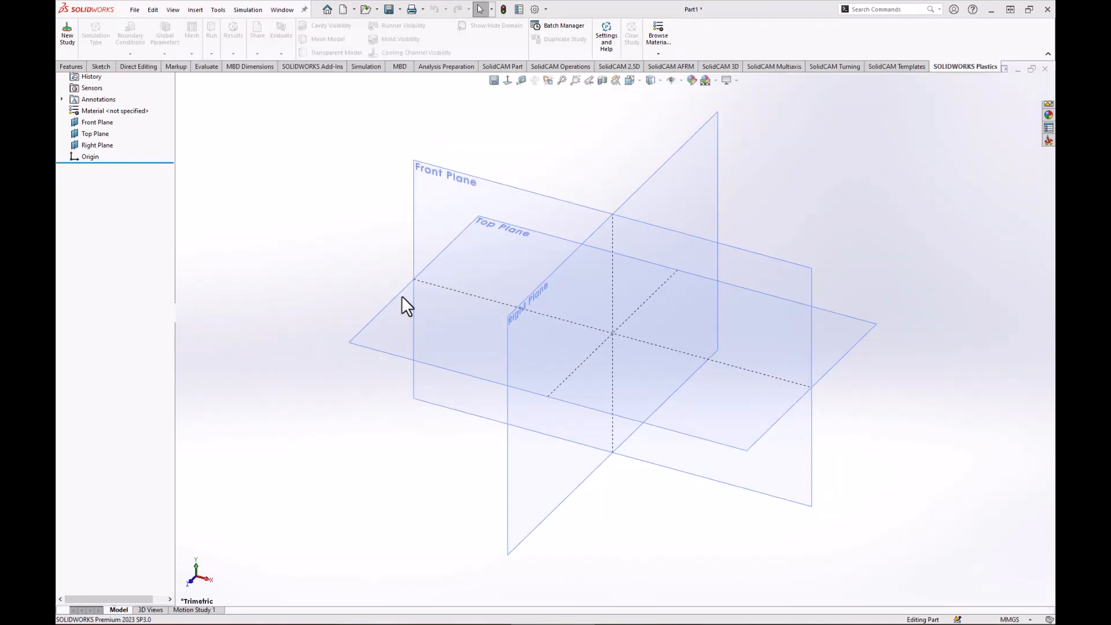
# Step: Start a sketch on the Front Plane and draw an infinite-length vertical centerline through the origin
pyautogui.click(451, 164)
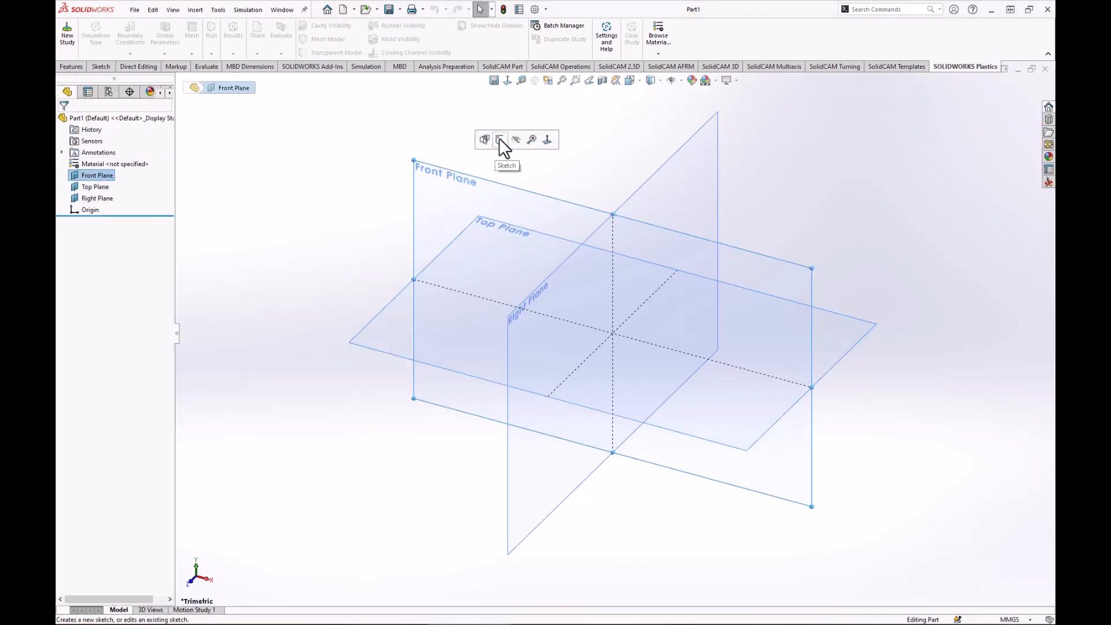
pyautogui.click(499, 141)
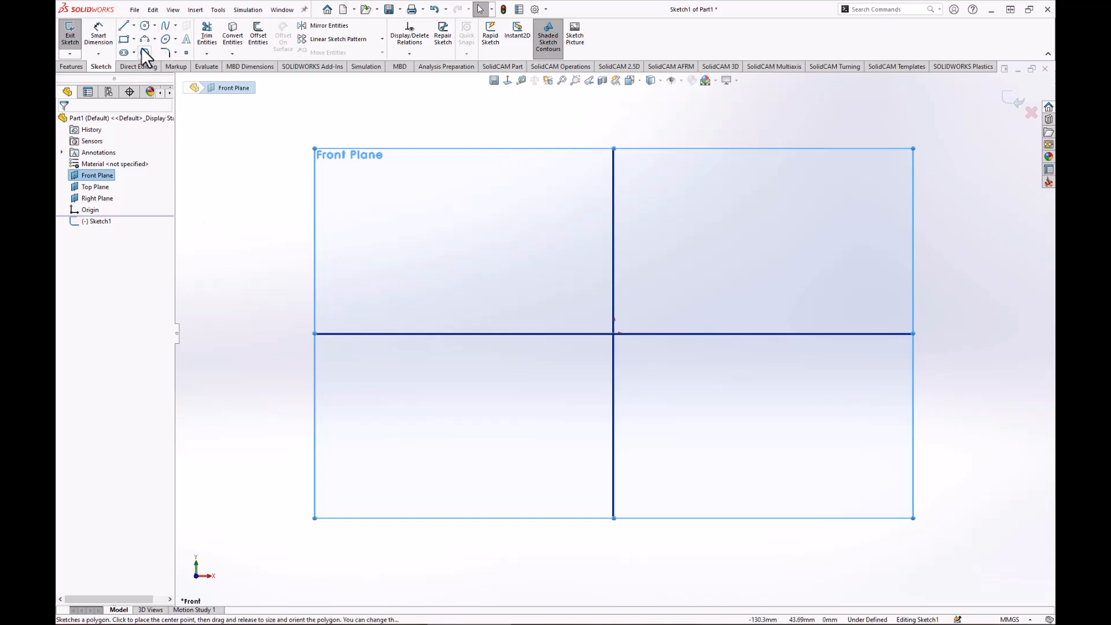
pyautogui.click(133, 26)
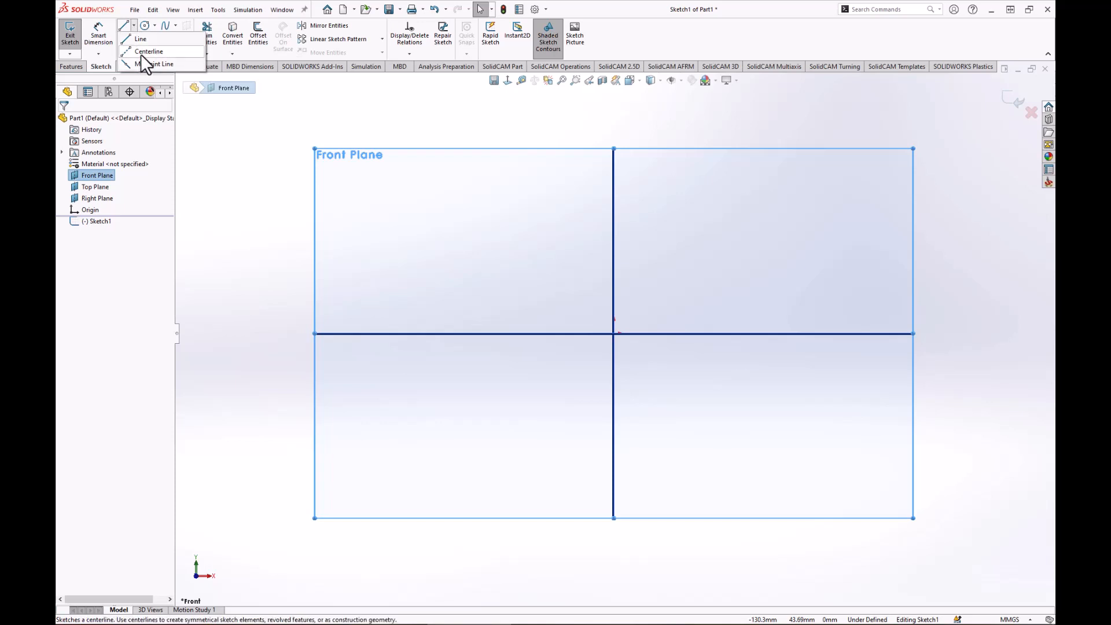
pyautogui.click(140, 53)
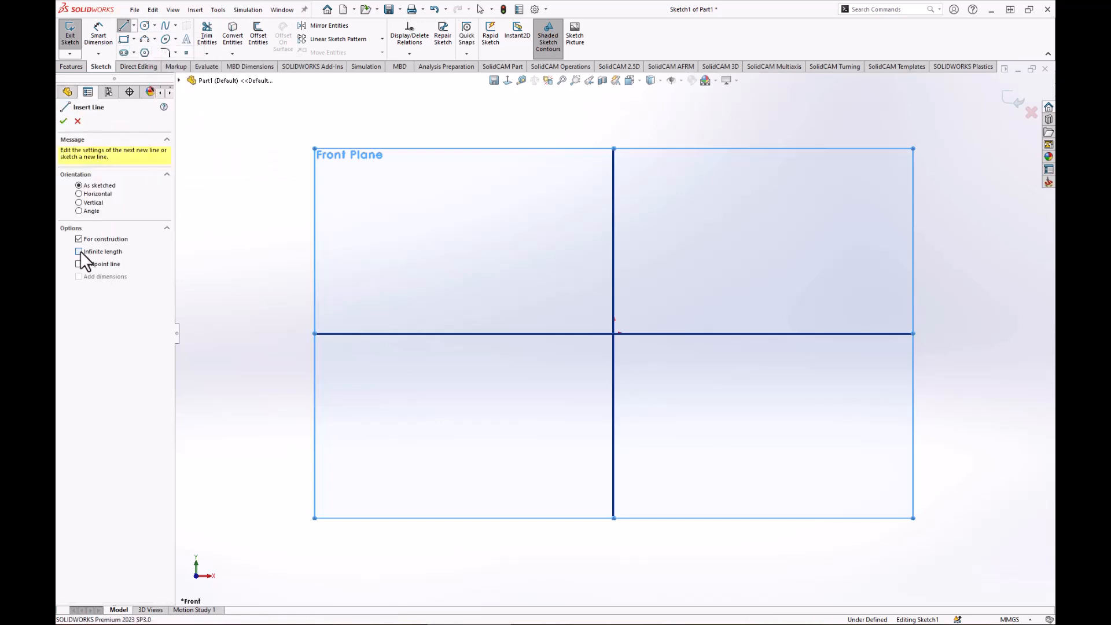
pyautogui.click(79, 251)
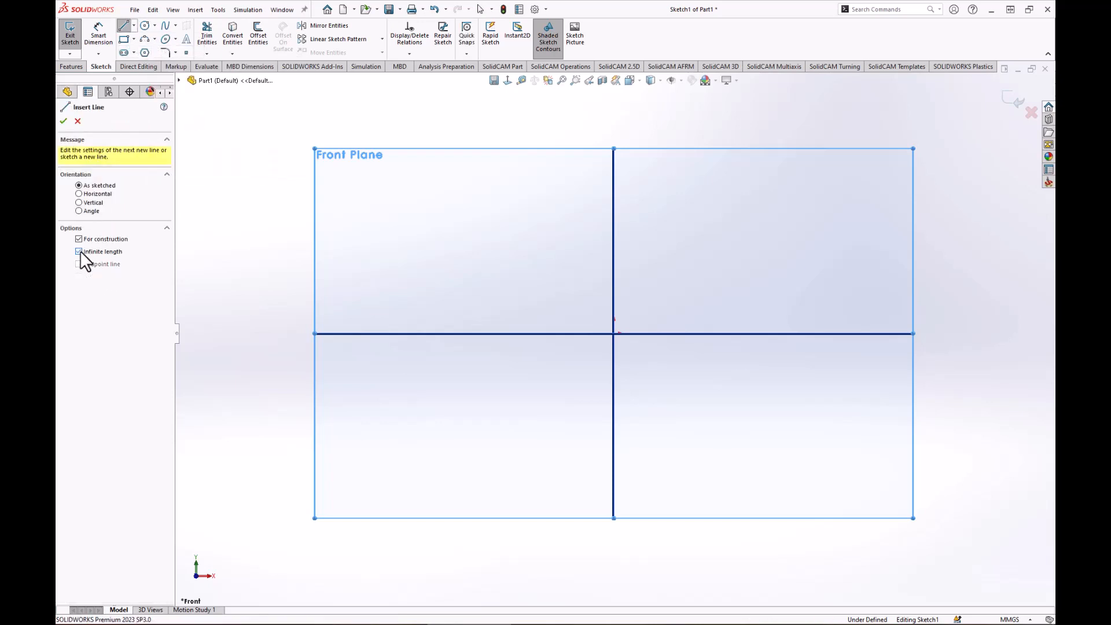
pyautogui.click(614, 334)
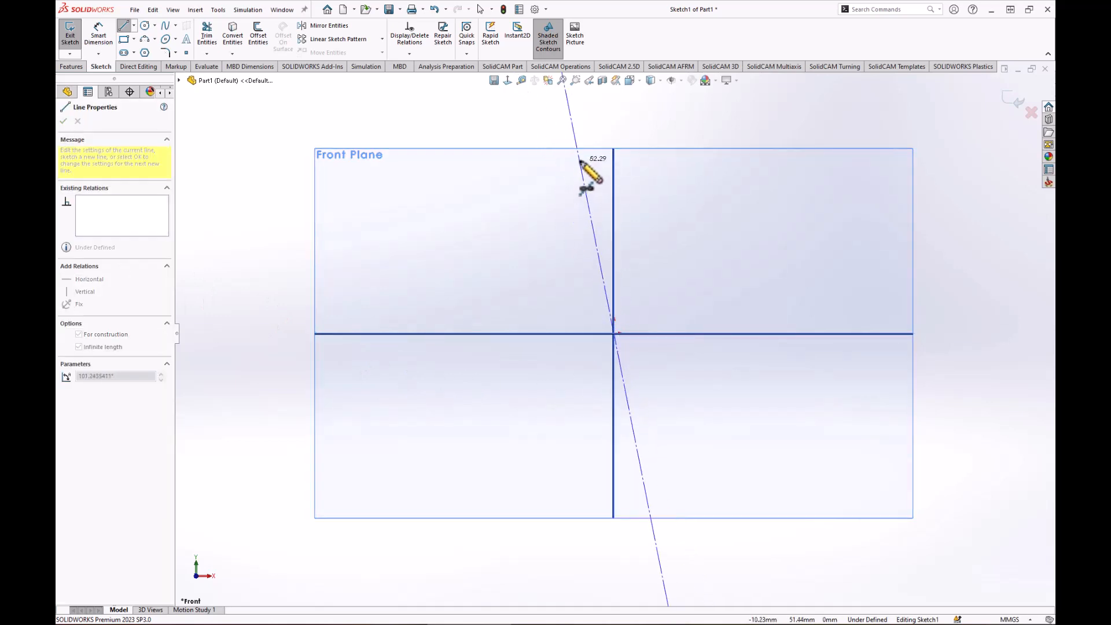
pyautogui.click(614, 126)
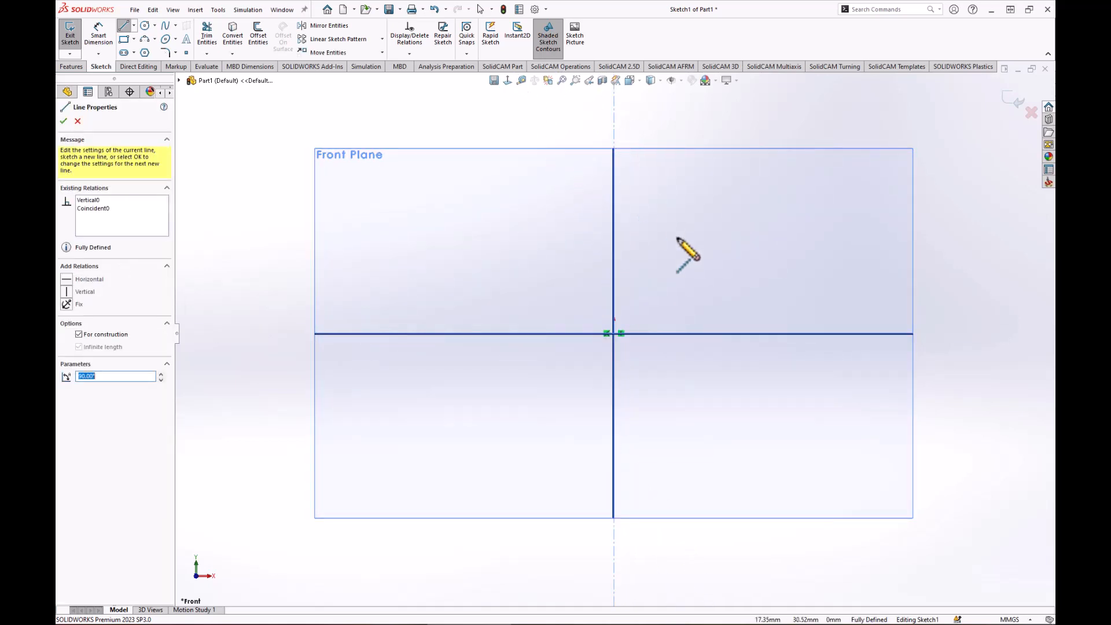
pyautogui.press('Escape')
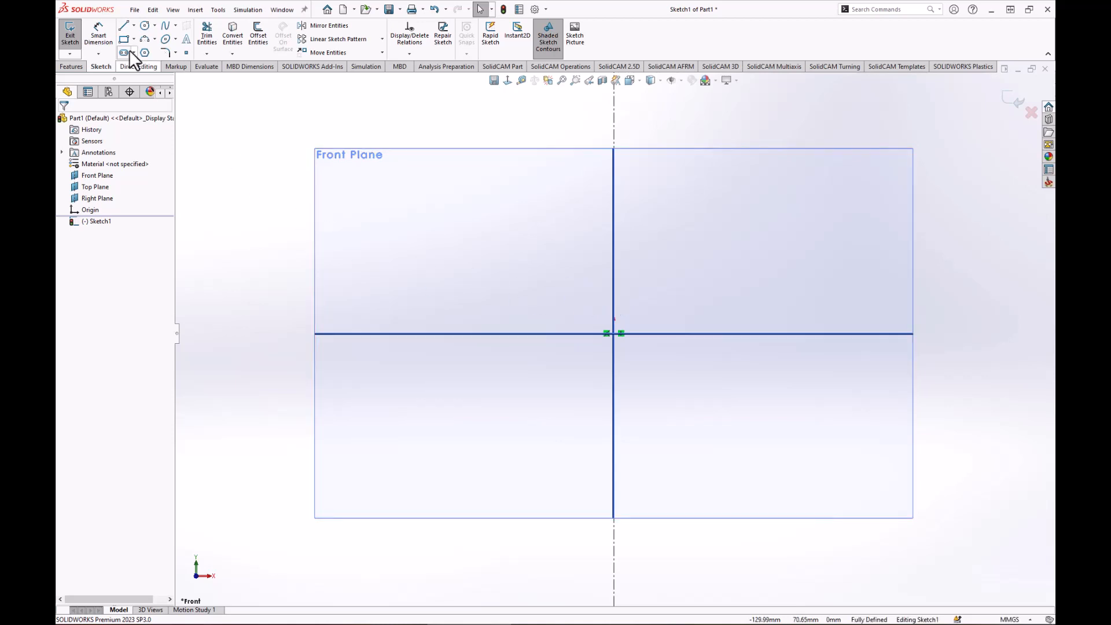
# Step: Sketch a horizontal line about 75 mm long from the origin with a vertical line about 13 mm up from its end, and hide the plane display
pyautogui.click(123, 25)
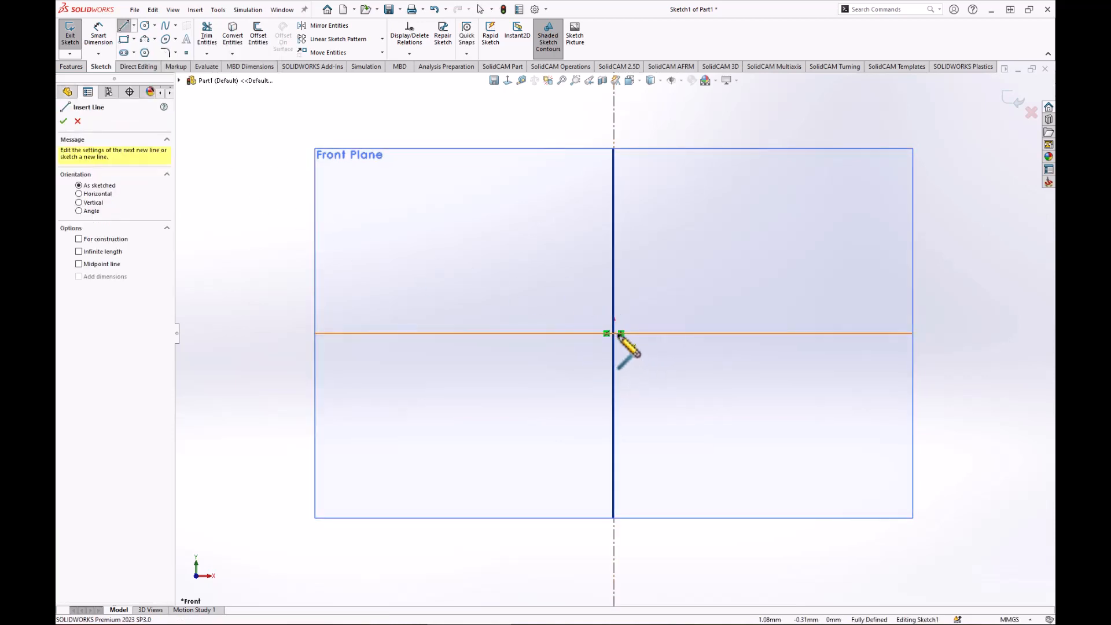
pyautogui.click(614, 334)
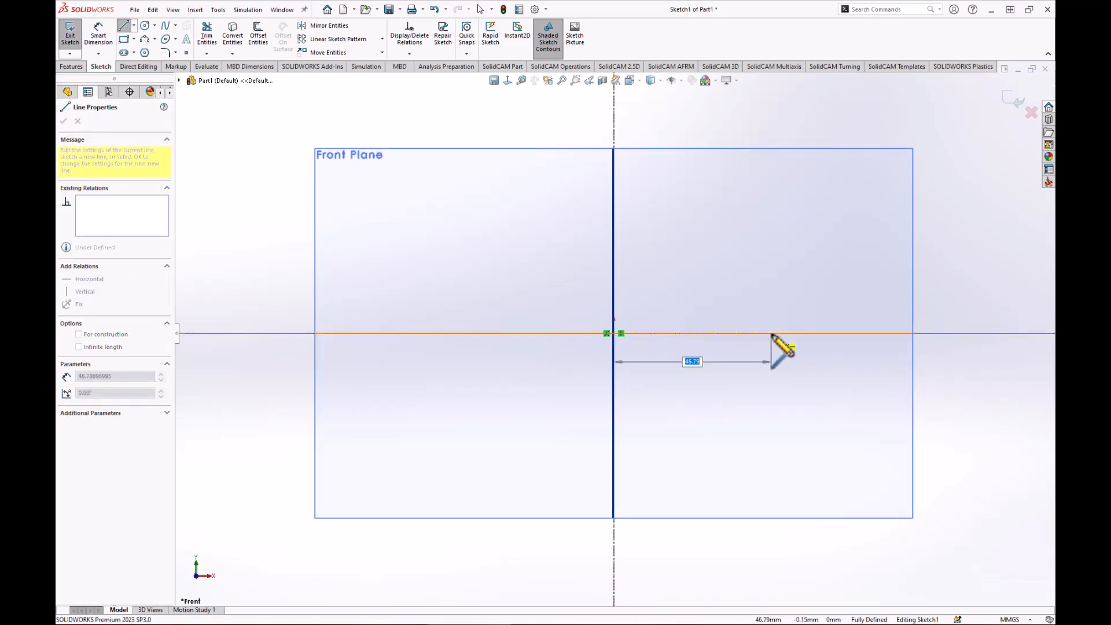
pyautogui.click(866, 334)
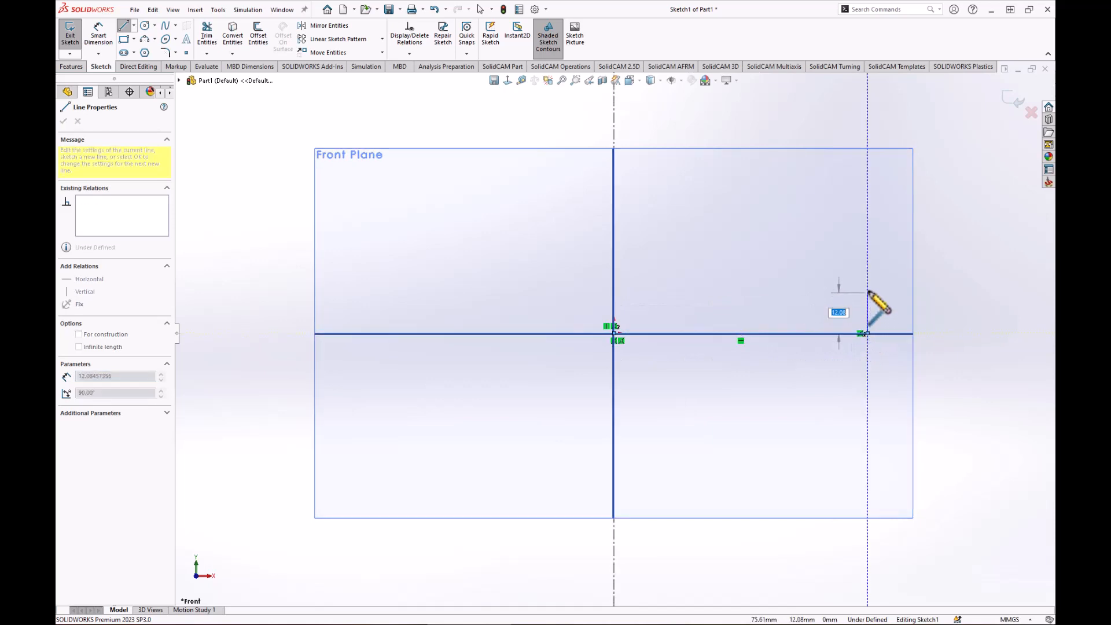
pyautogui.click(866, 290)
pyautogui.press('Escape')
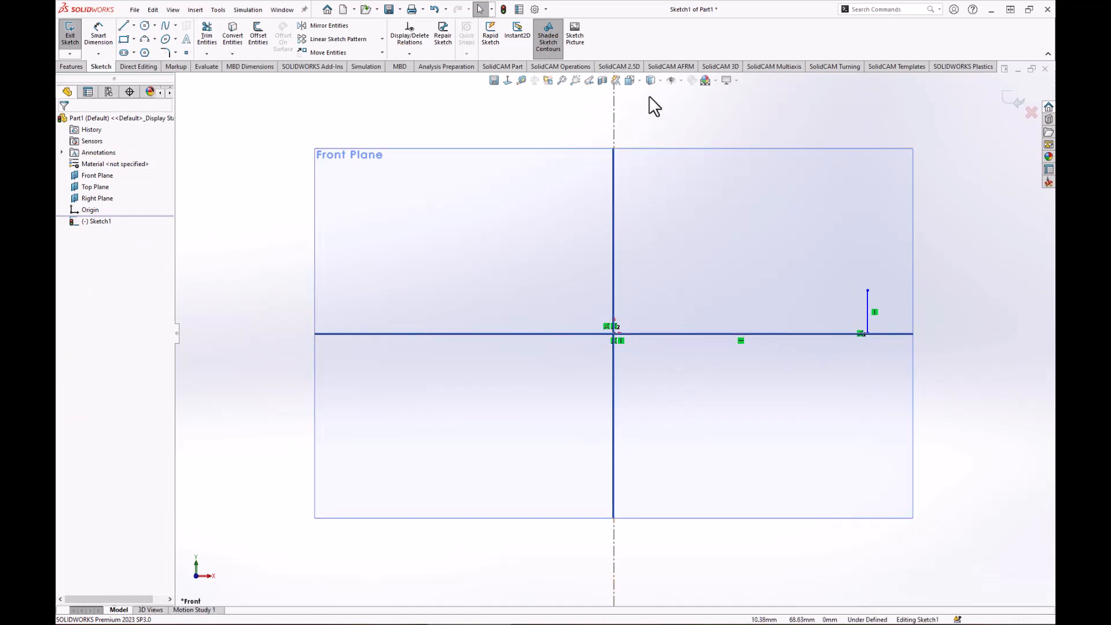
pyautogui.click(671, 80)
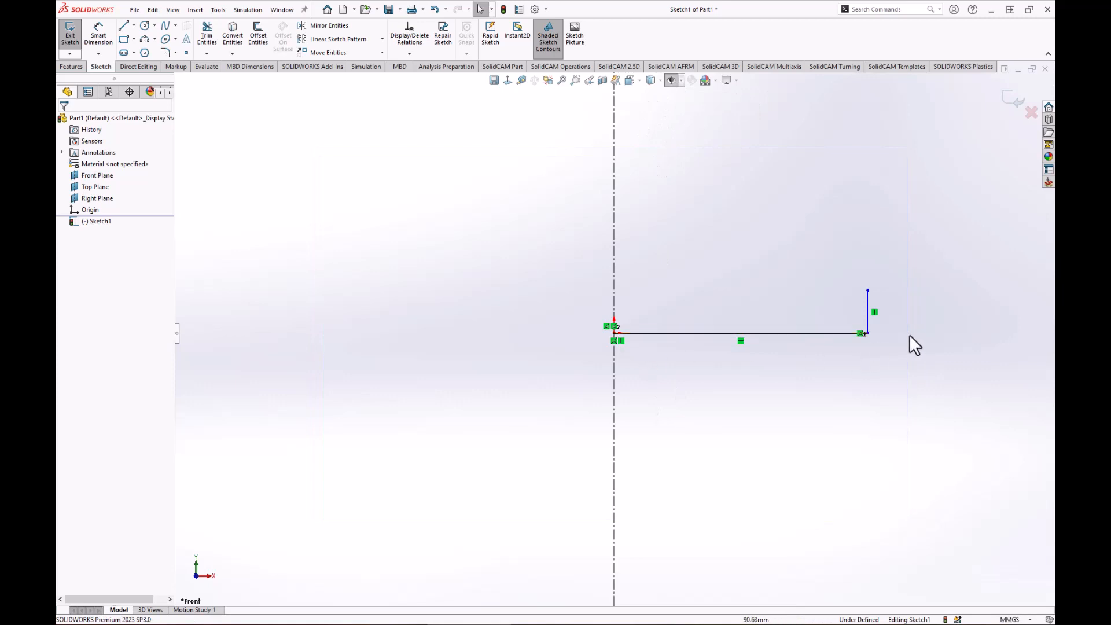
# Step: Dimension the vertical line from the centerline as a doubled distance across the axis and set it to 150 mm
pyautogui.click(99, 35)
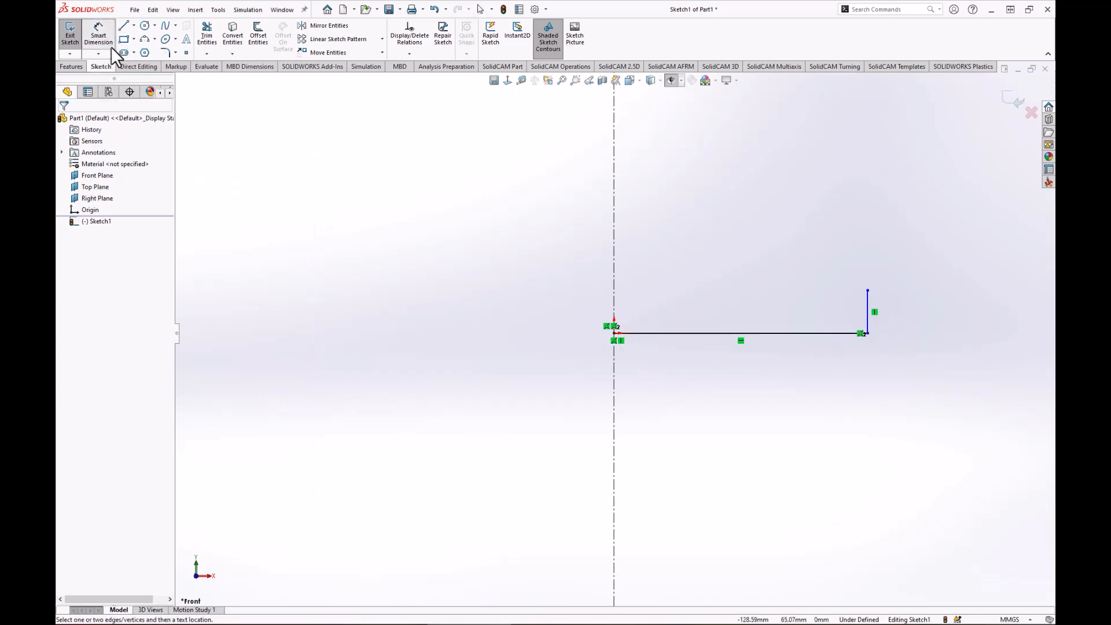
pyautogui.click(614, 384)
pyautogui.click(860, 334)
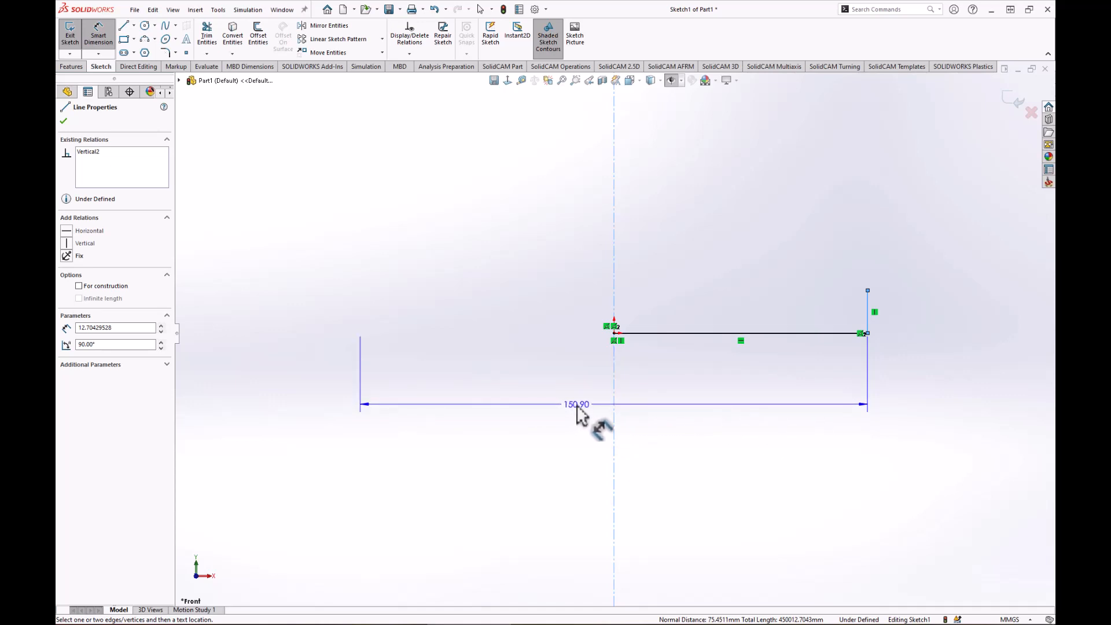
pyautogui.click(578, 406)
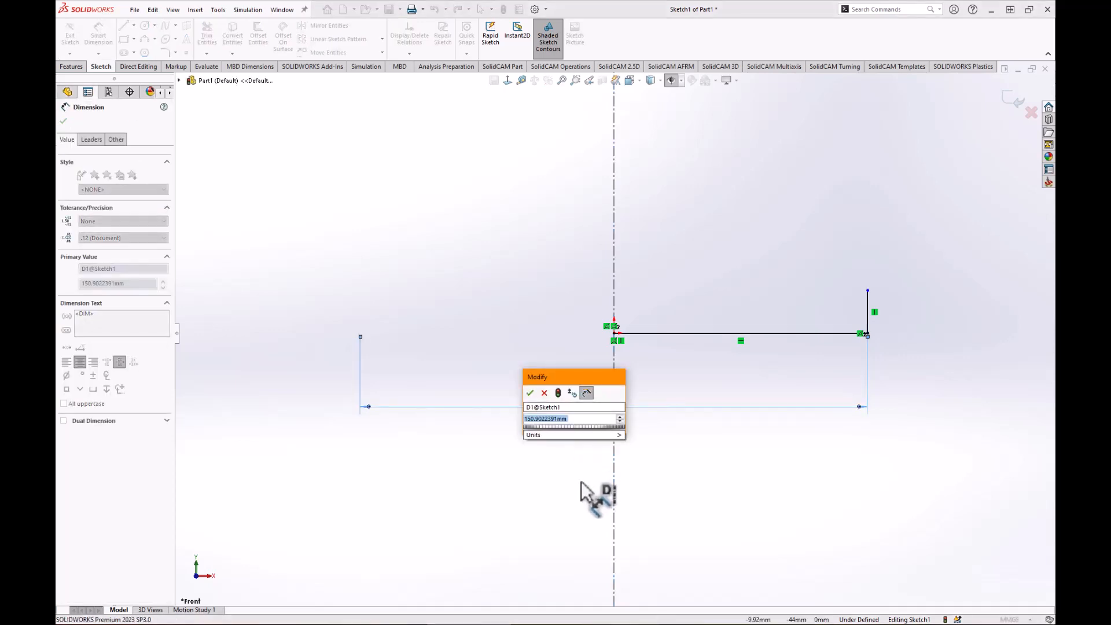
pyautogui.write('150')
pyautogui.press('Return')
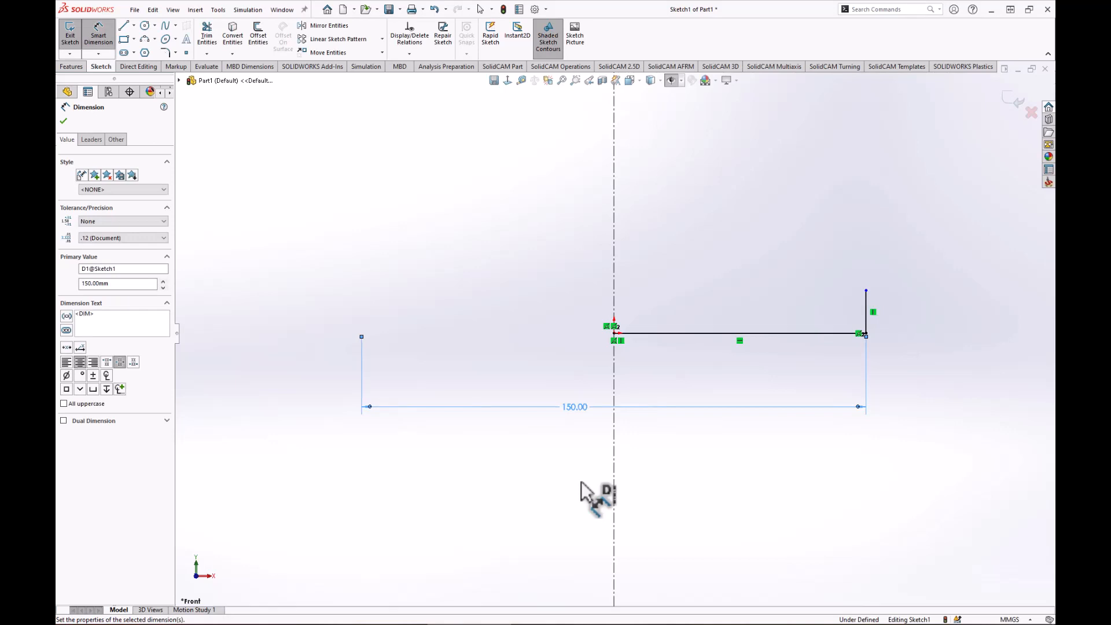
# Step: Dimension the vertical line's length and set it to 30 mm
pyautogui.click(866, 308)
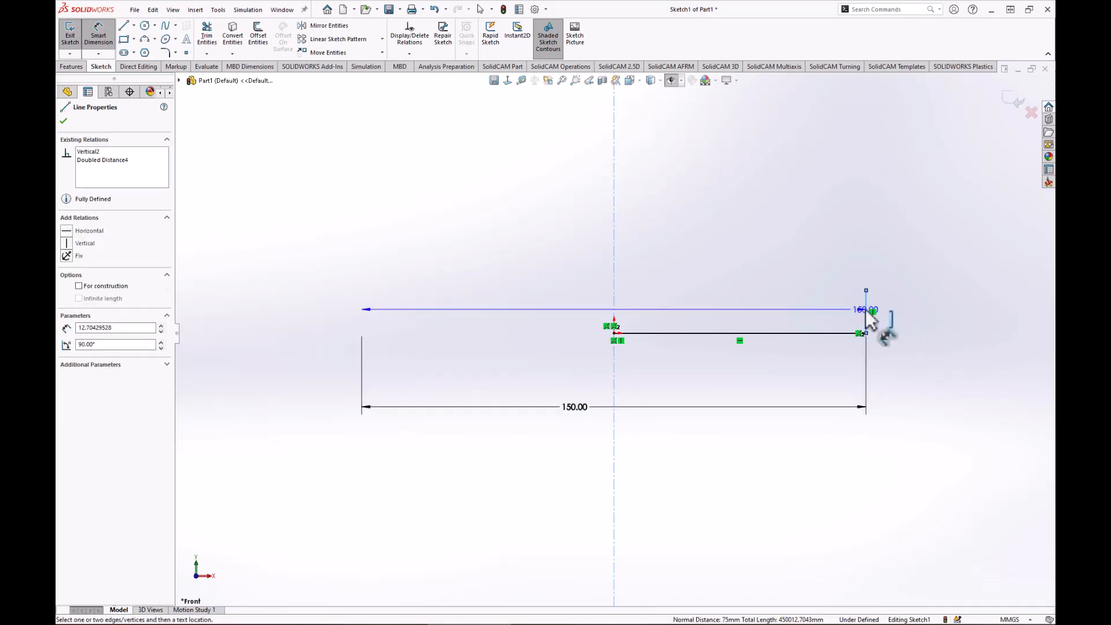
pyautogui.press('Escape')
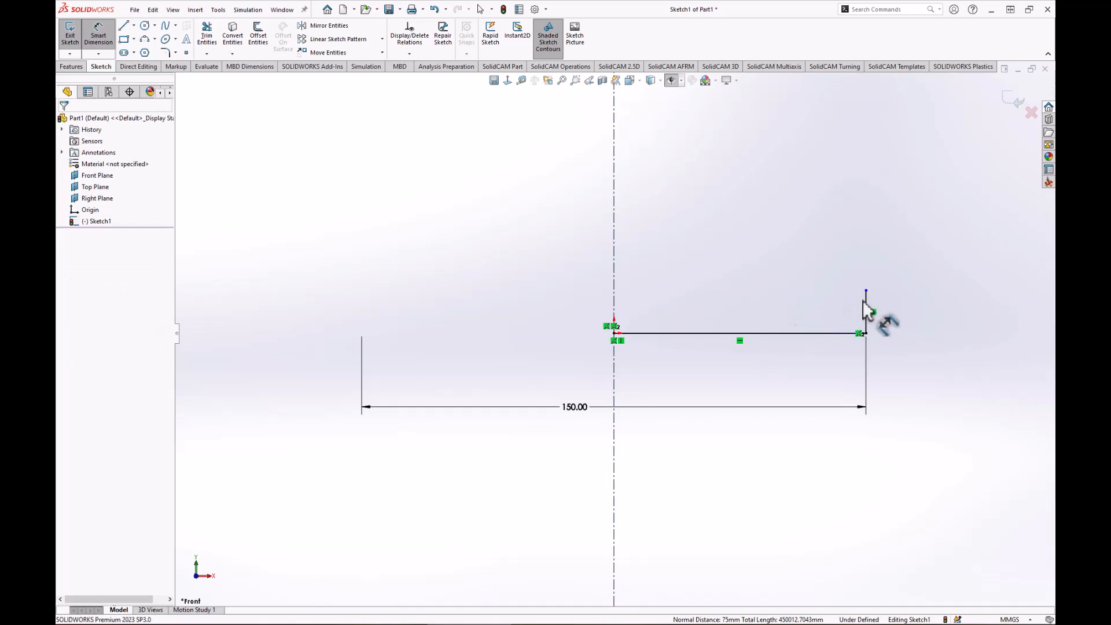
pyautogui.click(866, 307)
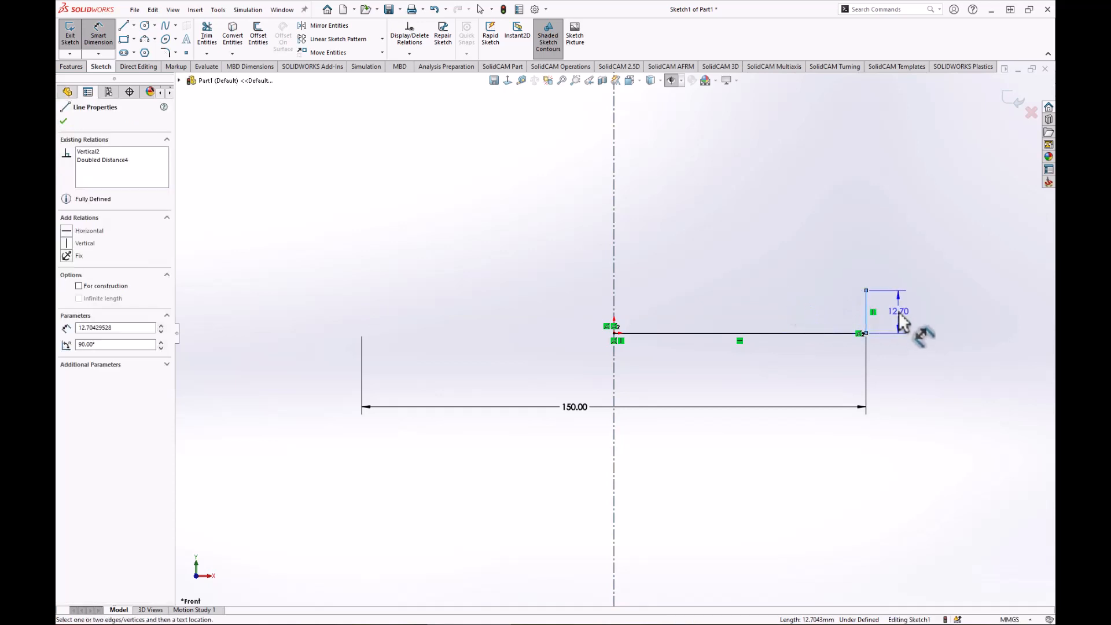
pyautogui.click(897, 311)
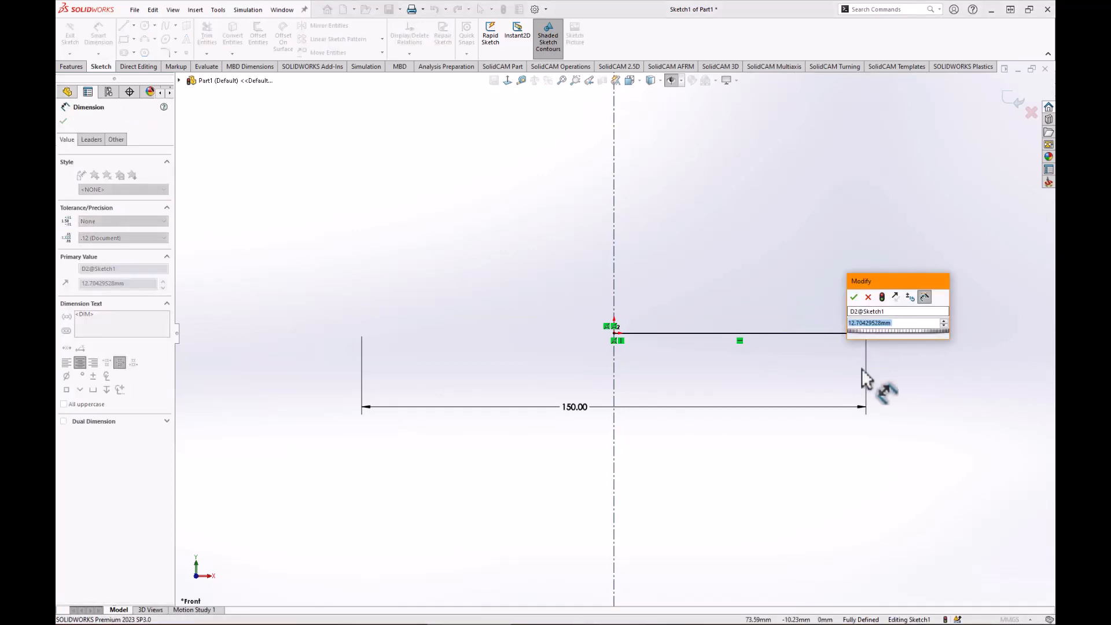
pyautogui.write('30')
pyautogui.press('Return')
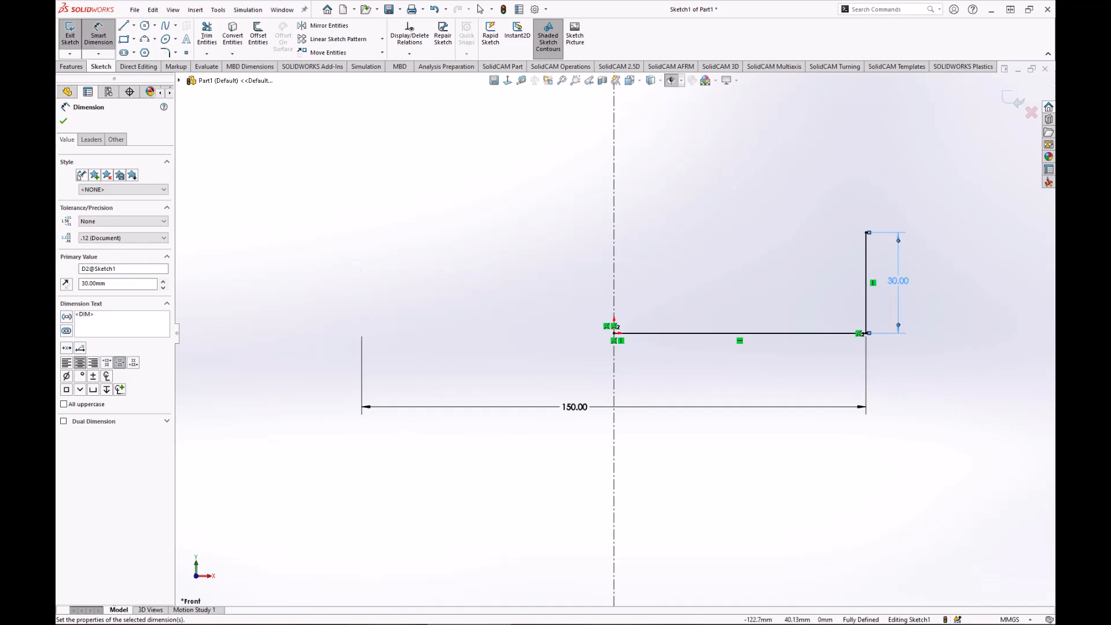
# Step: Start a Revolved Boss/Base from the open profile, declining to close the sketch automatically so it revolves as a thin feature
pyautogui.click(71, 66)
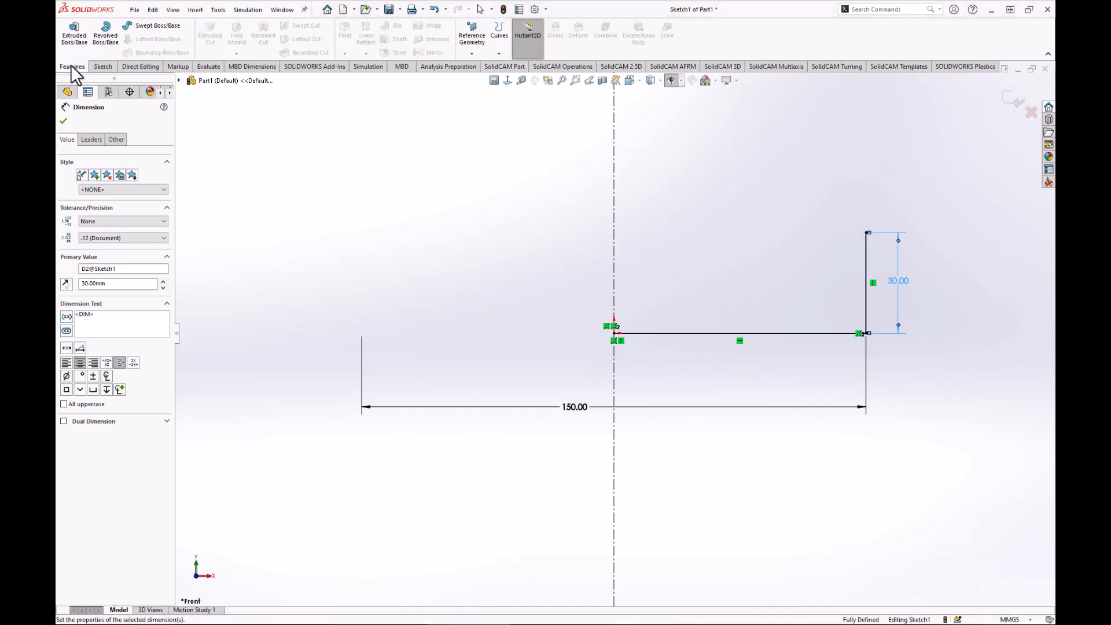
pyautogui.click(106, 36)
pyautogui.moveTo(518, 267); pyautogui.dragTo(493, 228)
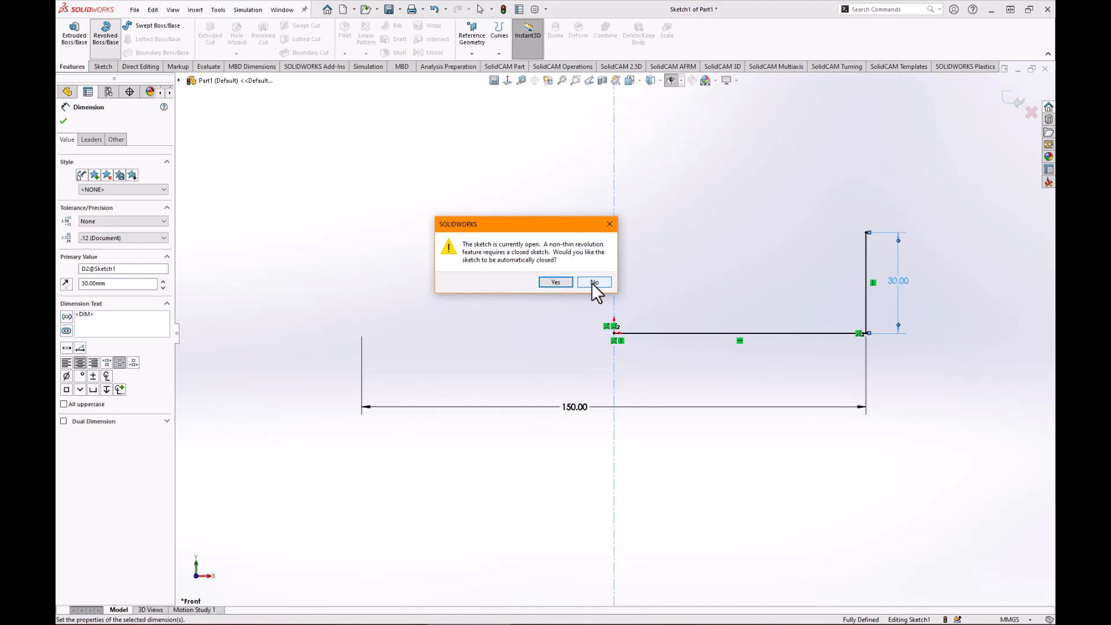
pyautogui.moveTo(550, 224); pyautogui.dragTo(581, 214)
pyautogui.click(629, 273)
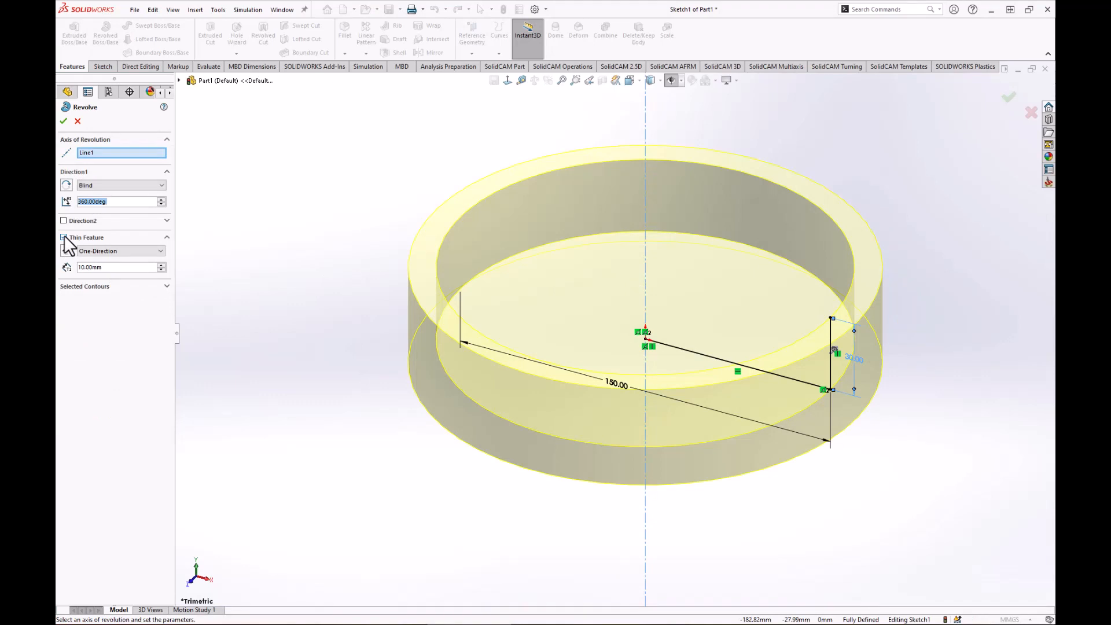
# Step: Set the thin feature's wall thickness to 8 mm for the revolve
pyautogui.click(104, 267)
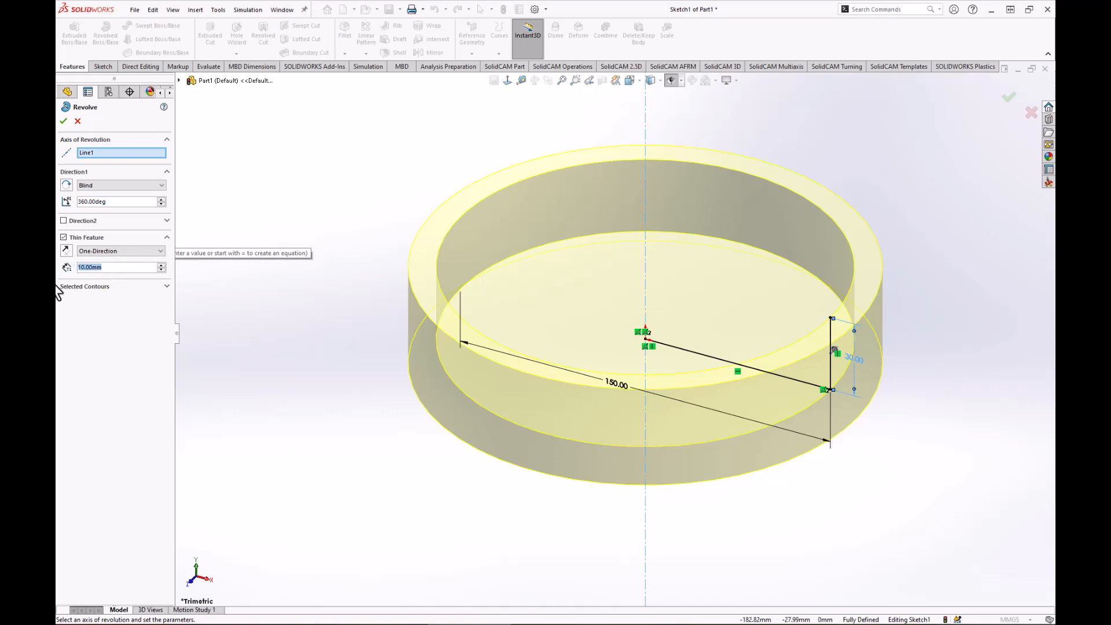
pyautogui.write('8')
pyautogui.press('Return')
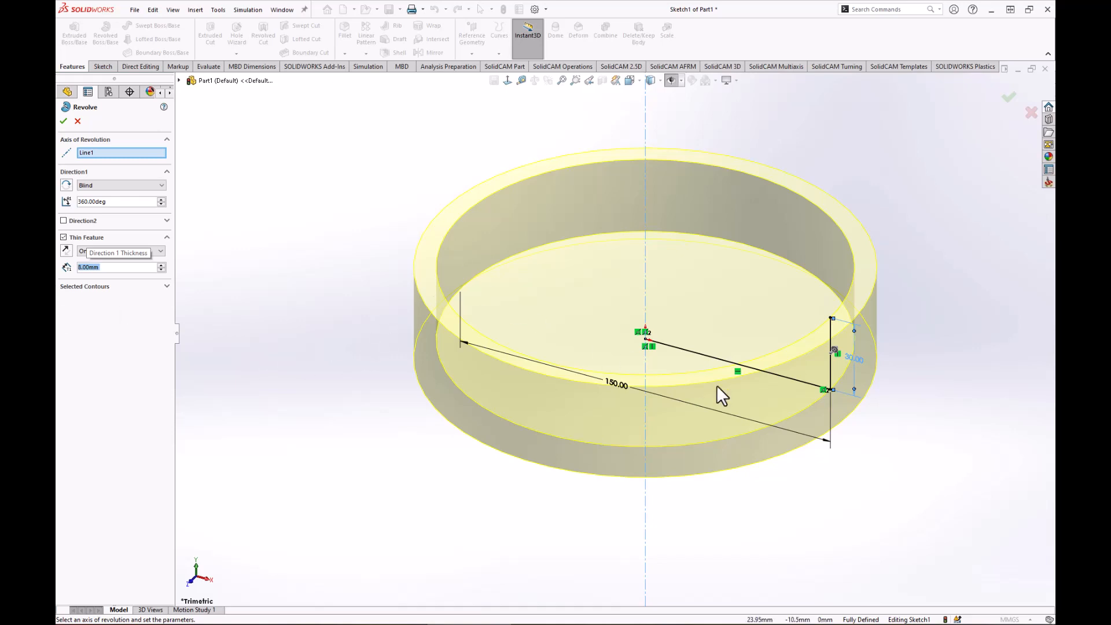
# Step: Reverse the thin feature's direction so the thickness lies inside the 150 mm diameter, and finish the full revolve
pyautogui.moveTo(767, 461); pyautogui.dragTo(811, 407, button='middle')
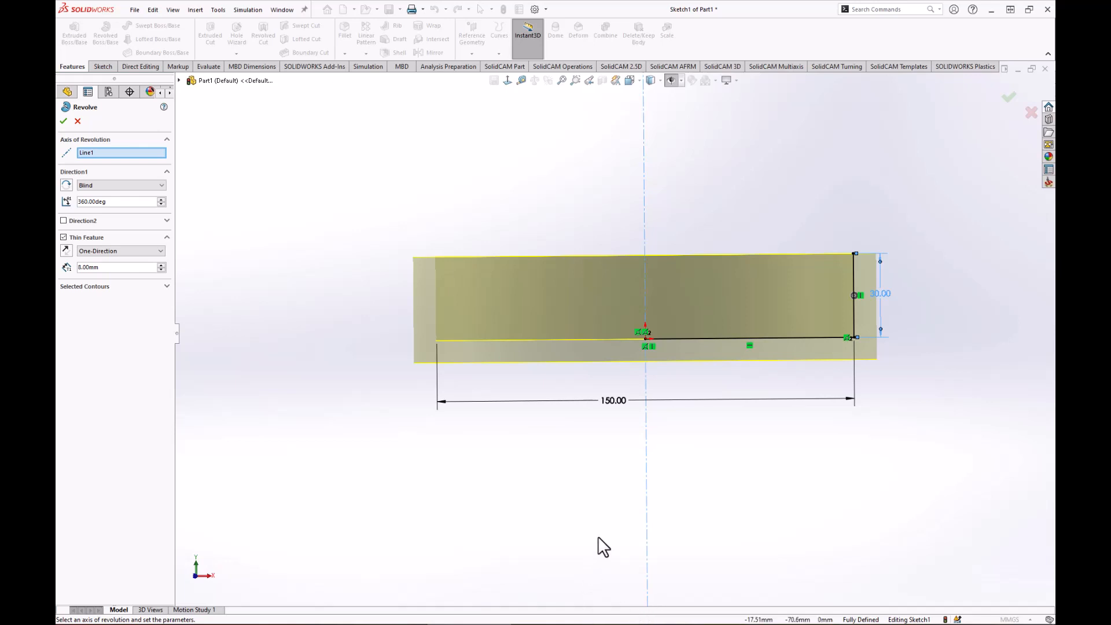
pyautogui.click(66, 250)
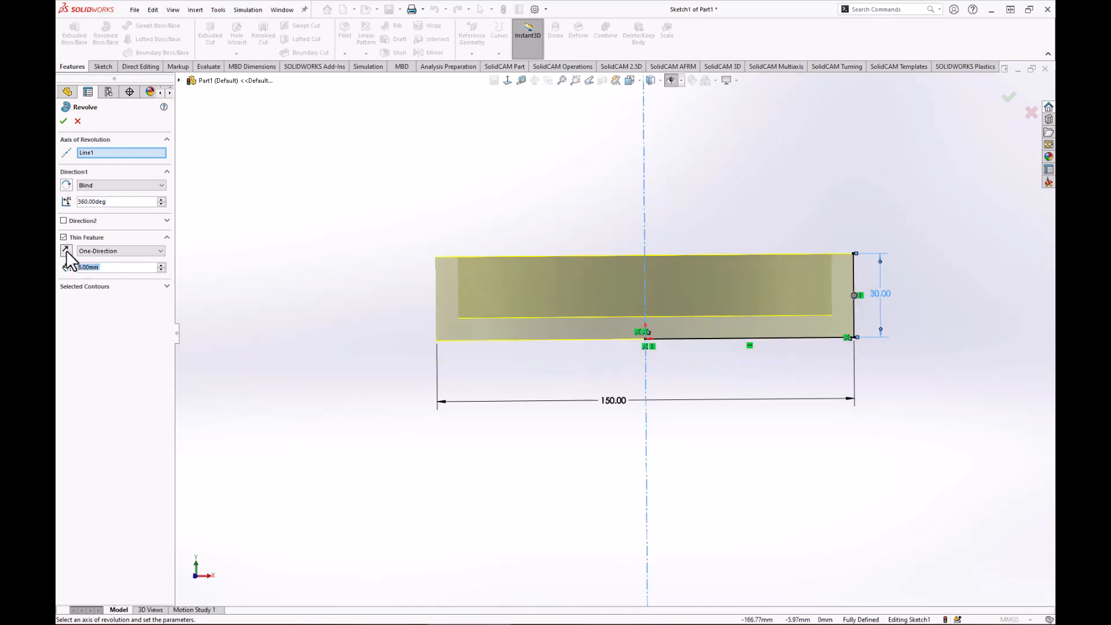
pyautogui.click(66, 250)
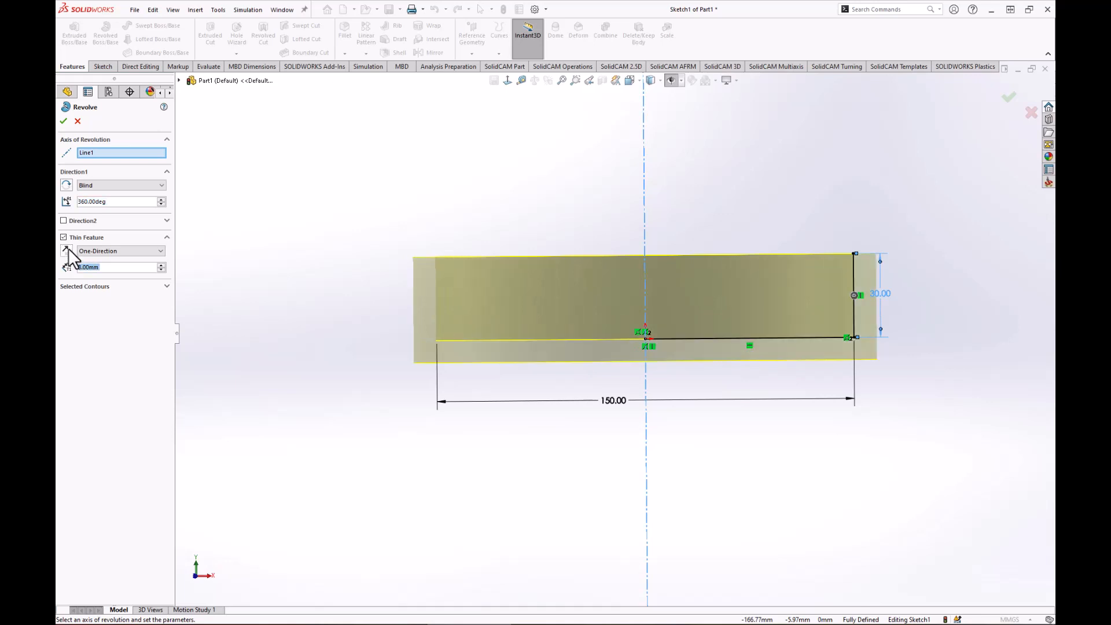
pyautogui.click(66, 251)
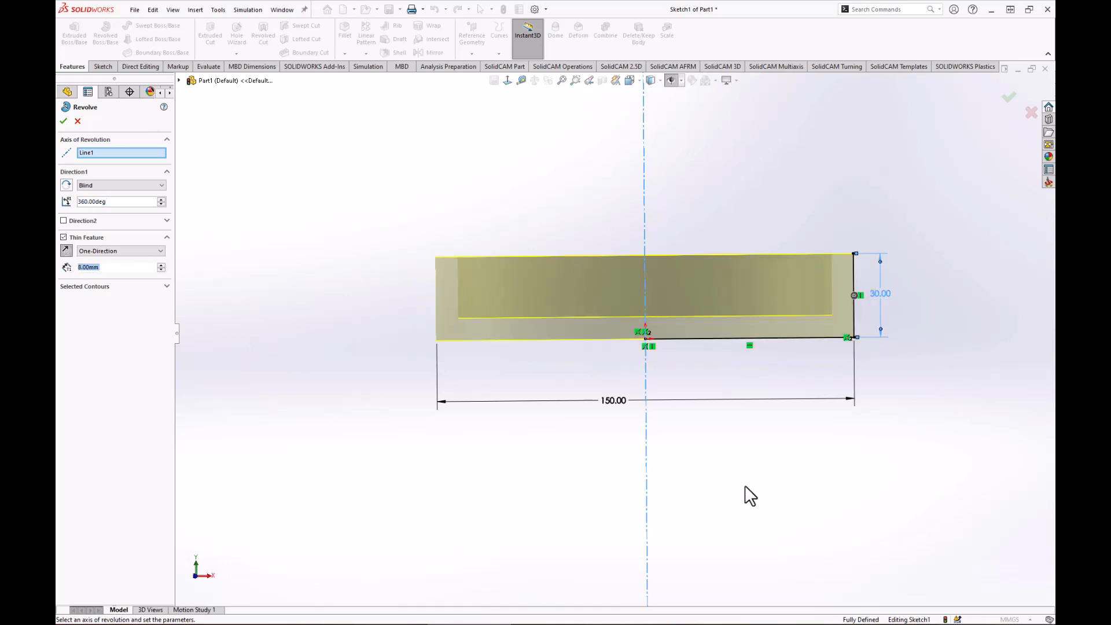
pyautogui.moveTo(745, 492); pyautogui.dragTo(727, 516, button='middle')
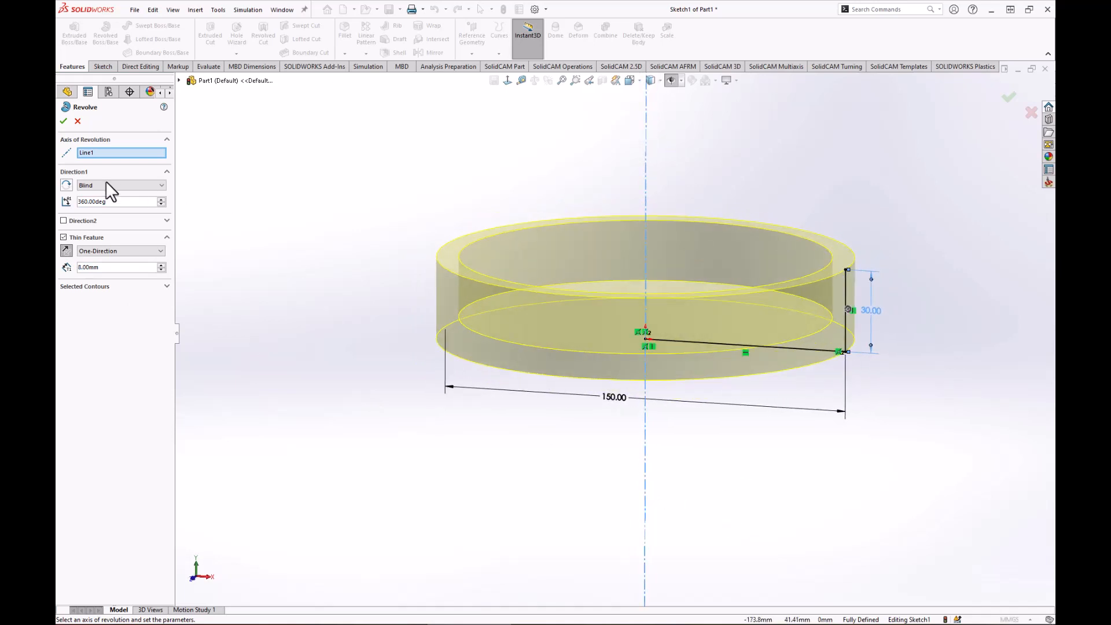
pyautogui.click(64, 121)
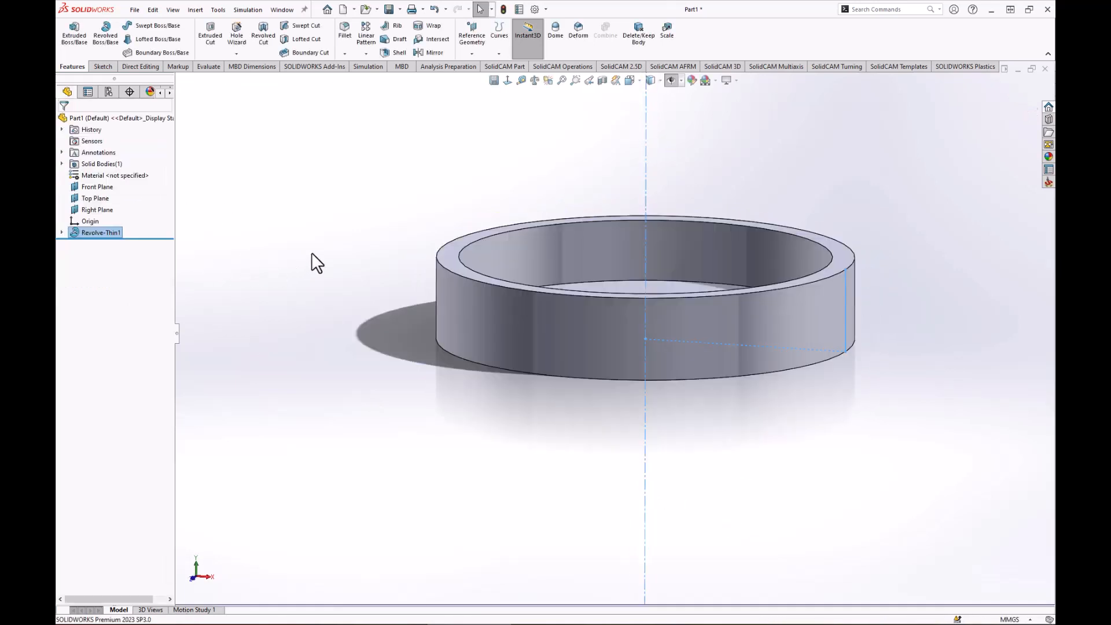
pyautogui.moveTo(405, 297)
pyautogui.mouseDown(button='middle')
pyautogui.moveTo(384, 293)
pyautogui.moveTo(384, 322)
pyautogui.moveTo(409, 335)
pyautogui.mouseUp(button='middle')
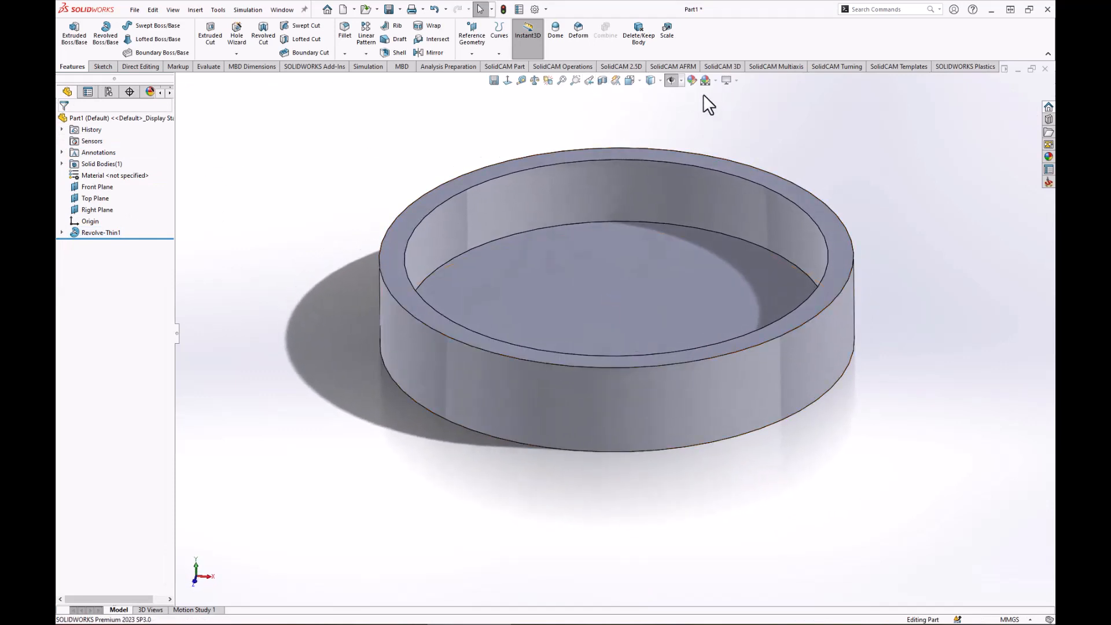
# Step: Show the reference planes and start a new sketch on the Top Plane
pyautogui.click(671, 79)
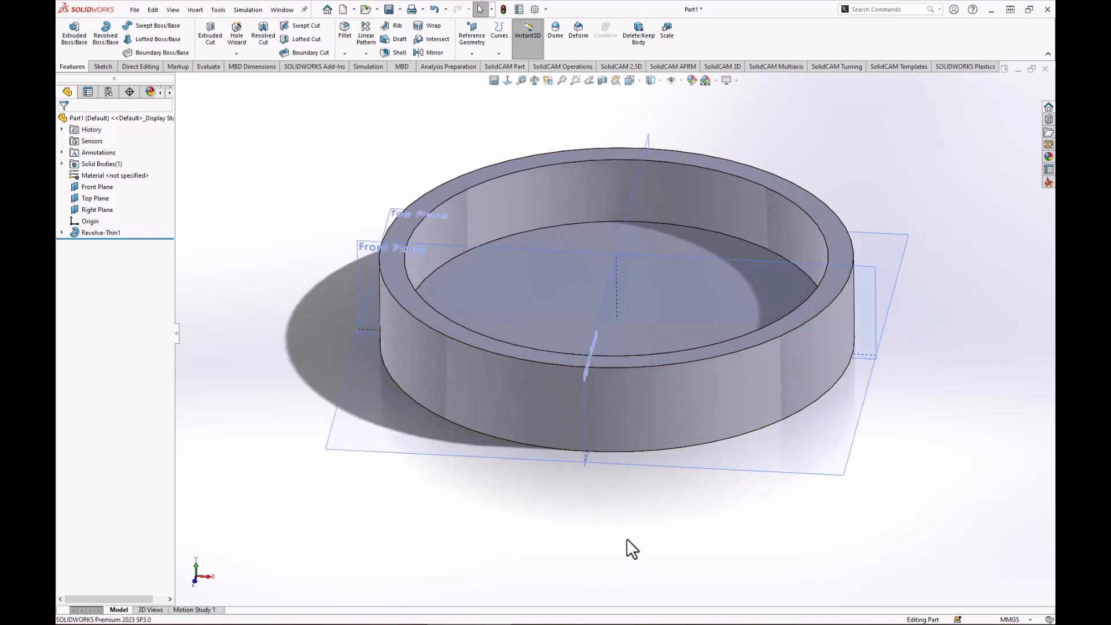
pyautogui.click(890, 235)
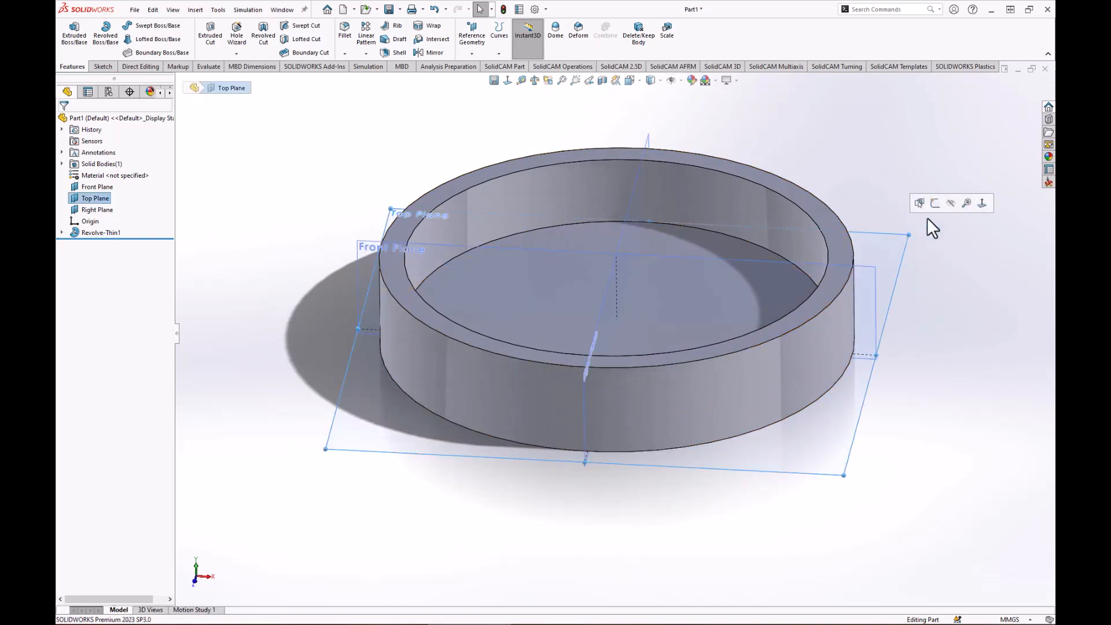
pyautogui.click(935, 202)
pyautogui.scroll(4, 772, 262)
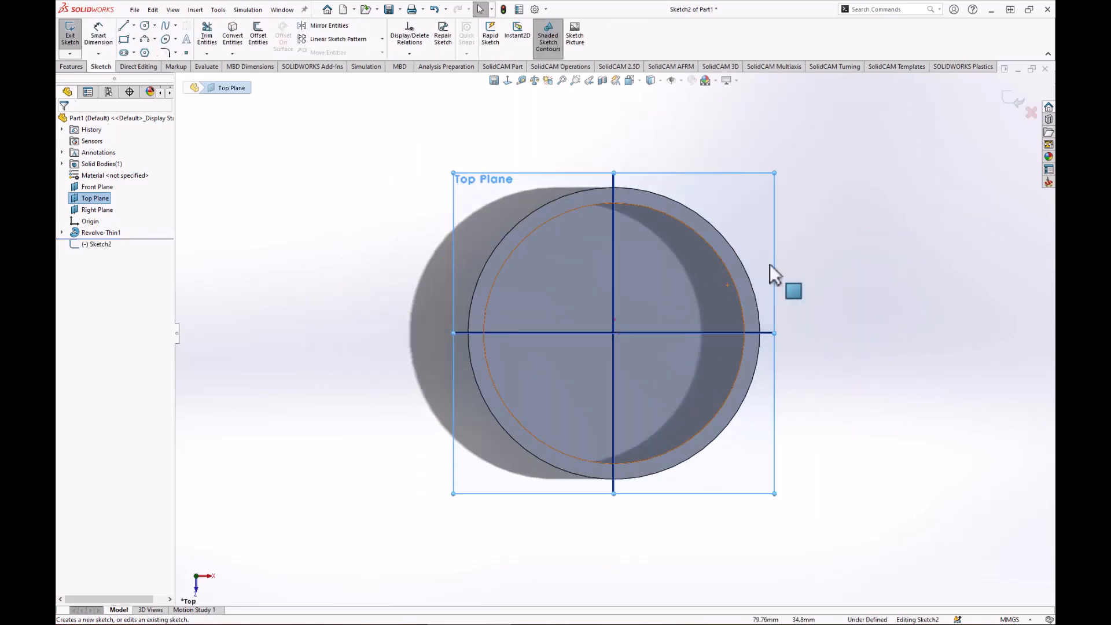
pyautogui.scroll(-3, 624, 136)
# Step: Check the mounting lug in the PDF drawing and sketch a vertical line about 15 mm upward from the body's outer edge, right of center
pyautogui.hotkey('alt', 'Tab')
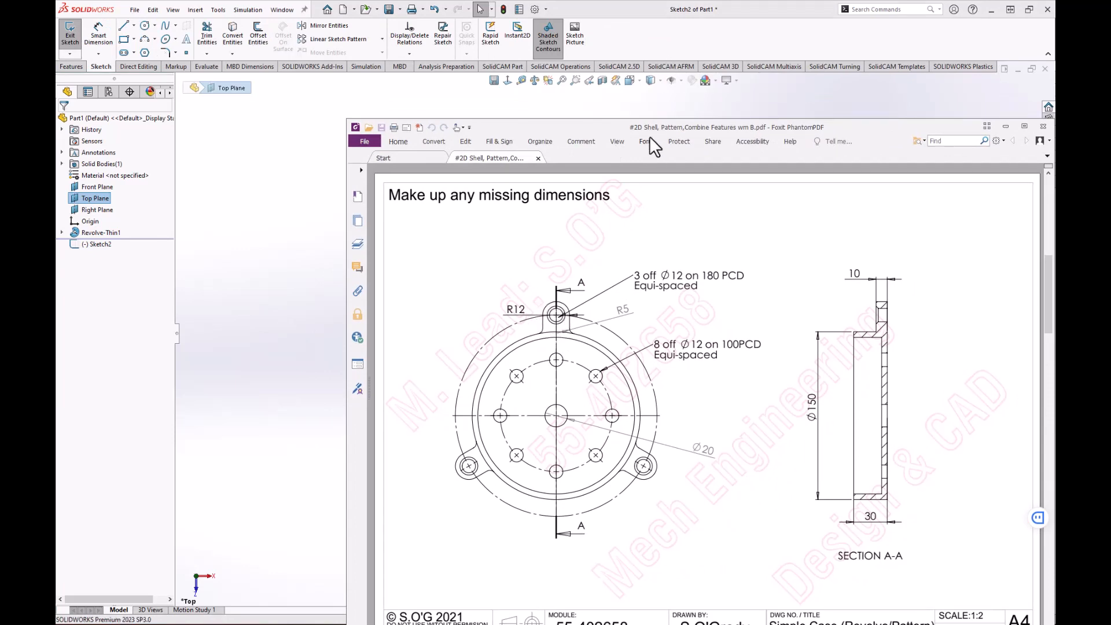
pyautogui.hotkey('alt', 'Tab')
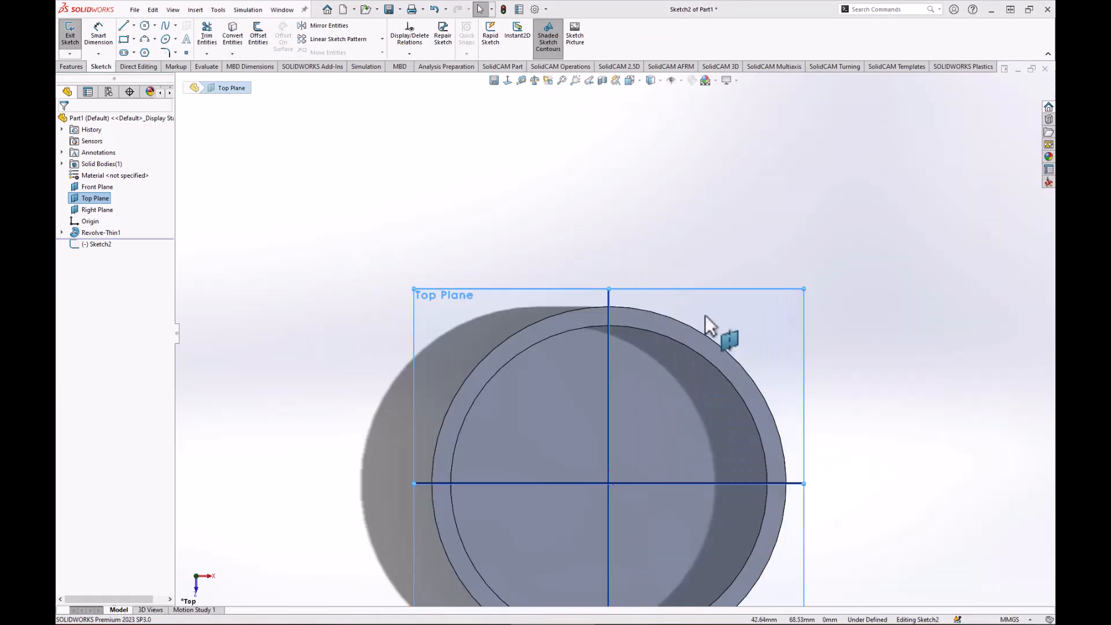
pyautogui.scroll(-2, 694, 312)
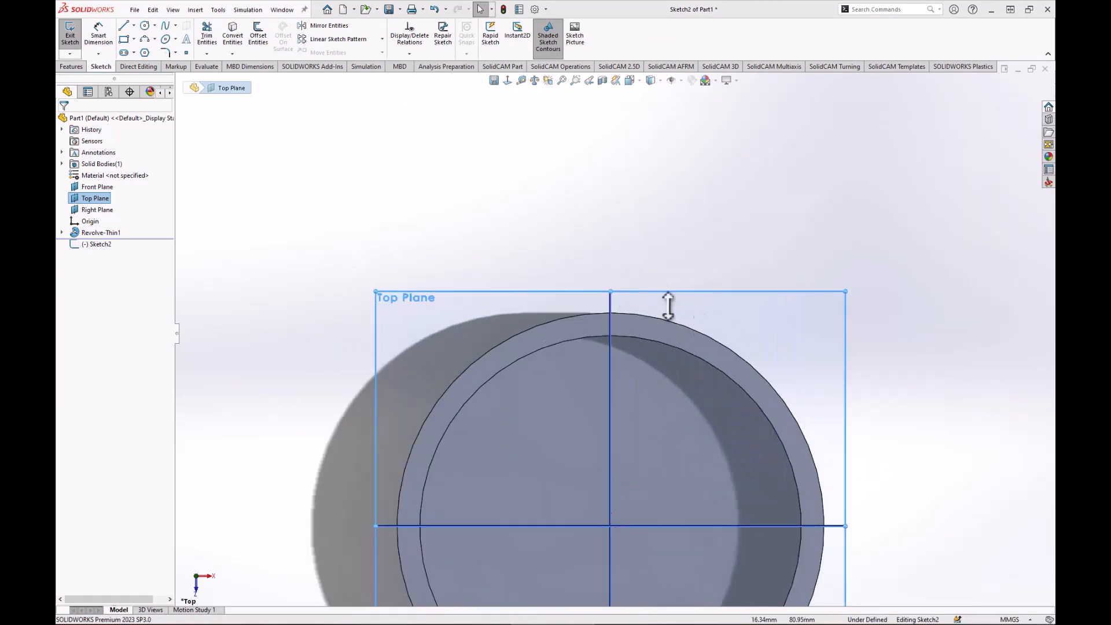
pyautogui.click(123, 26)
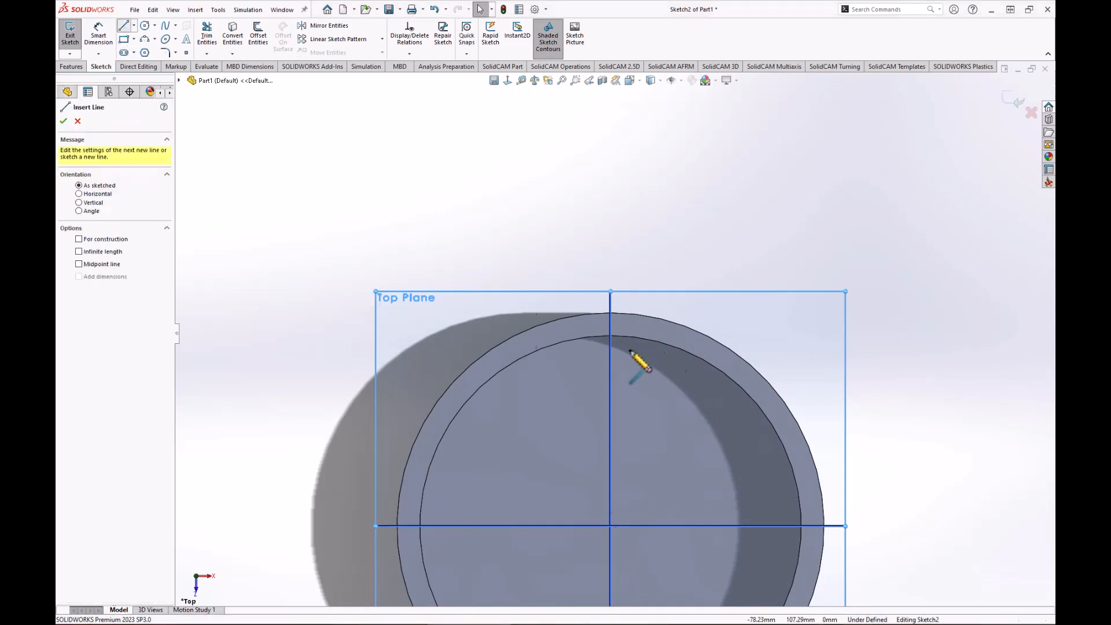
pyautogui.click(646, 318)
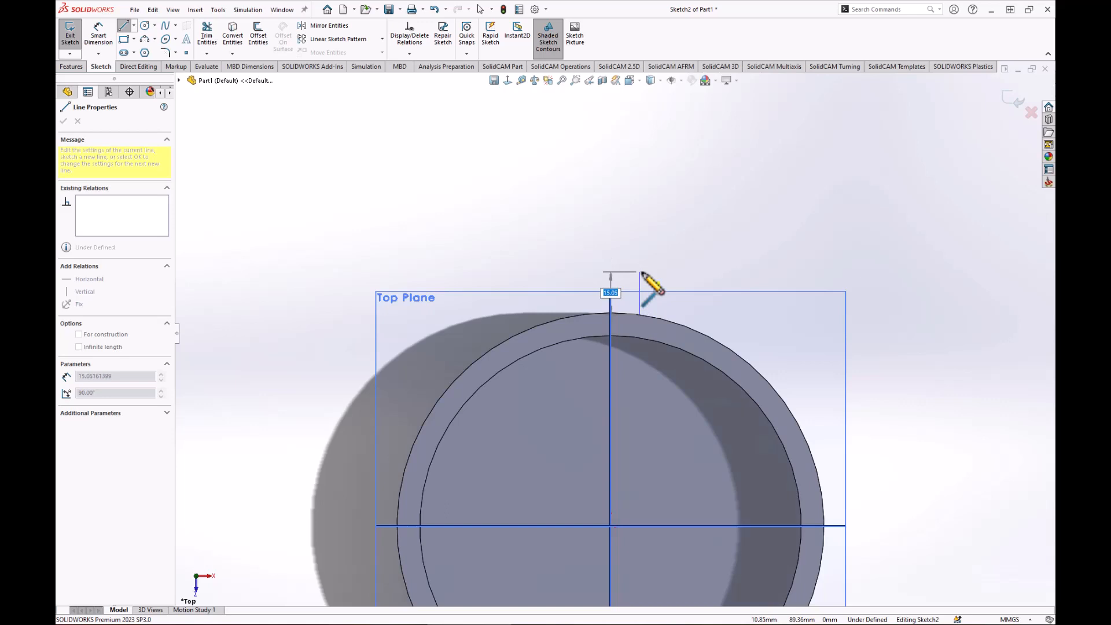
pyautogui.click(639, 271)
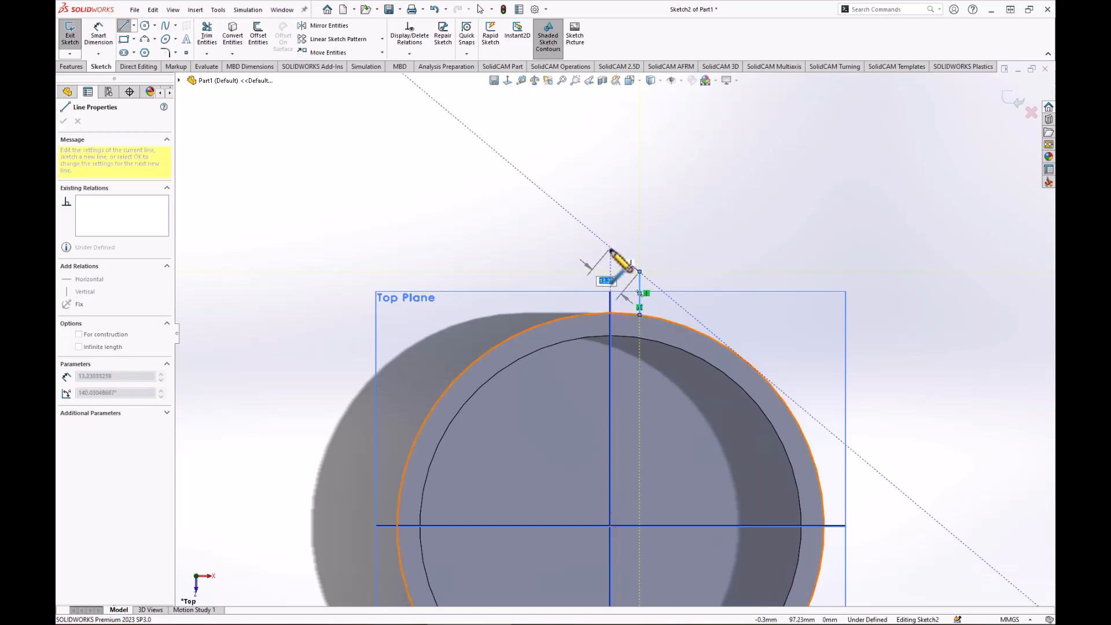
pyautogui.press('Escape')
pyautogui.press('Escape')
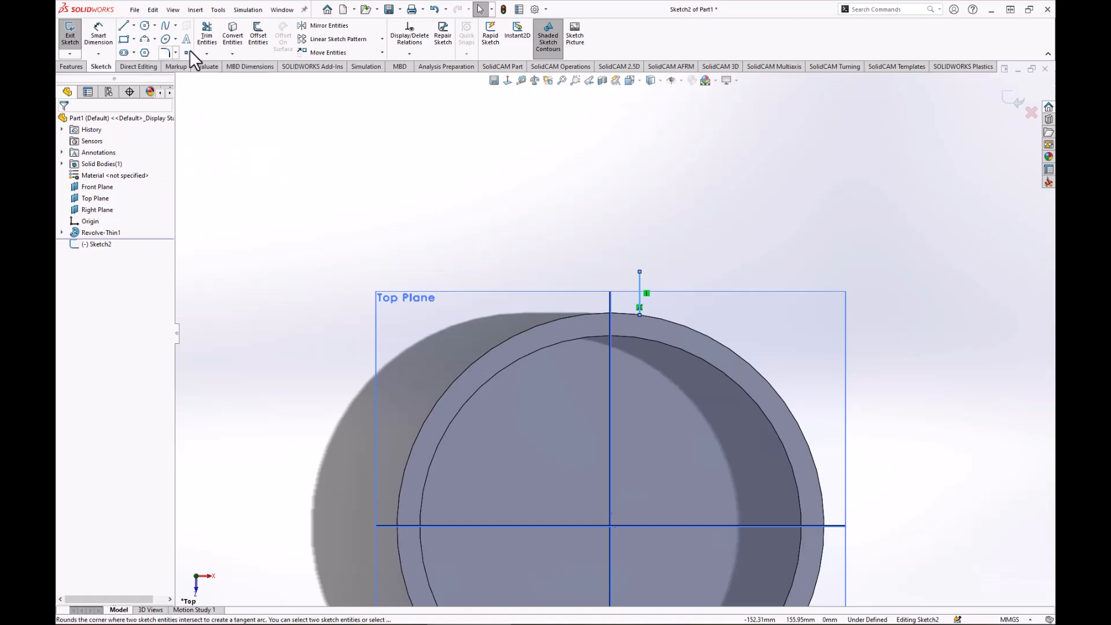
# Step: Mirror the vertical line about the Right Plane and move the copy's upper end to about X -9.8, Y 86.8 mm
pyautogui.click(640, 279)
pyautogui.click(327, 27)
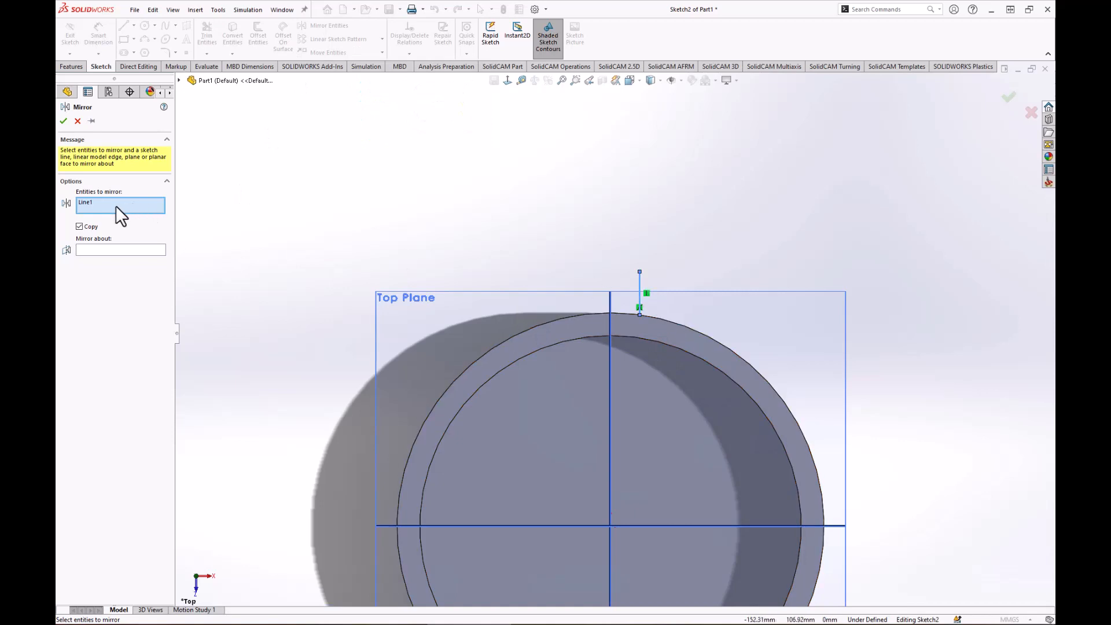
pyautogui.click(95, 203)
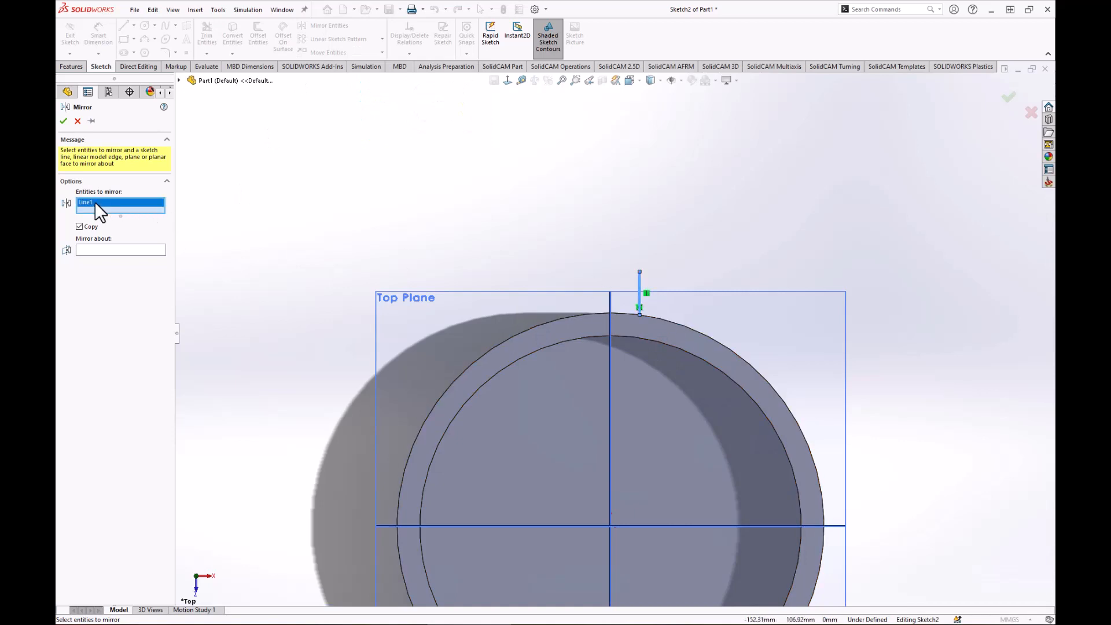
pyautogui.click(113, 249)
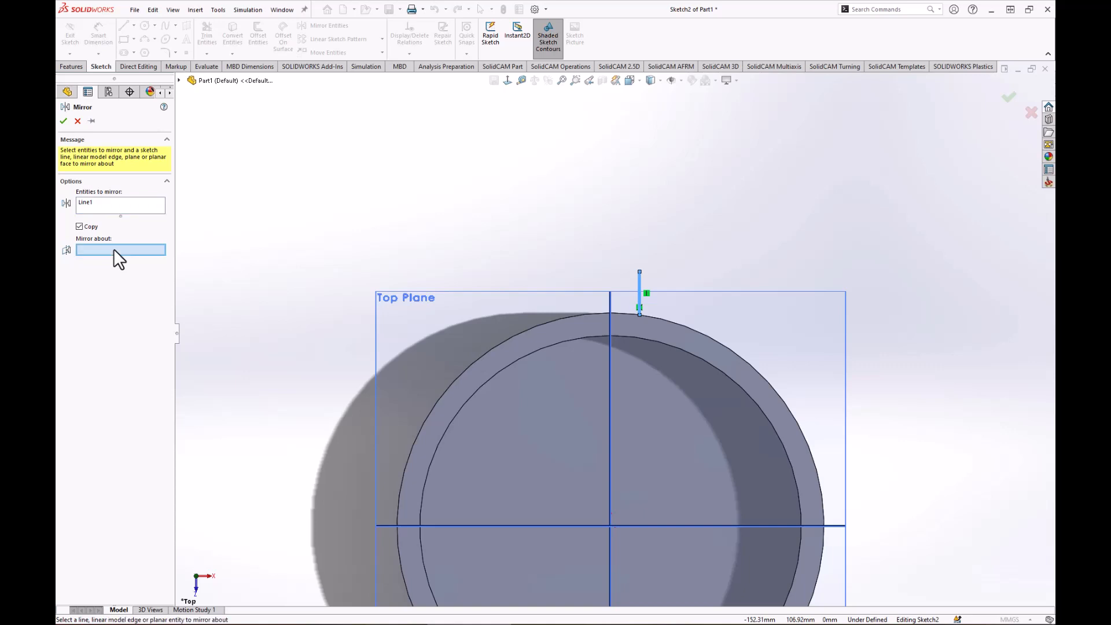
pyautogui.click(611, 359)
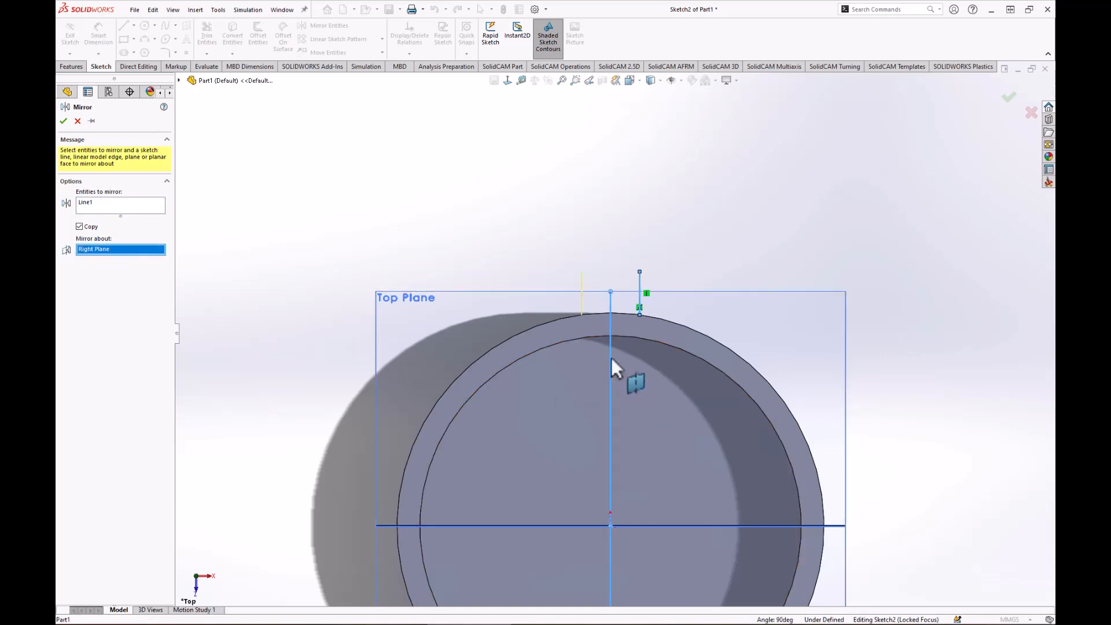
pyautogui.rightClick(611, 357)
pyautogui.moveTo(589, 287)
pyautogui.mouseDown()
pyautogui.moveTo(537, 294)
pyautogui.moveTo(567, 257)
pyautogui.moveTo(558, 276)
pyautogui.moveTo(581, 279)
pyautogui.mouseUp()
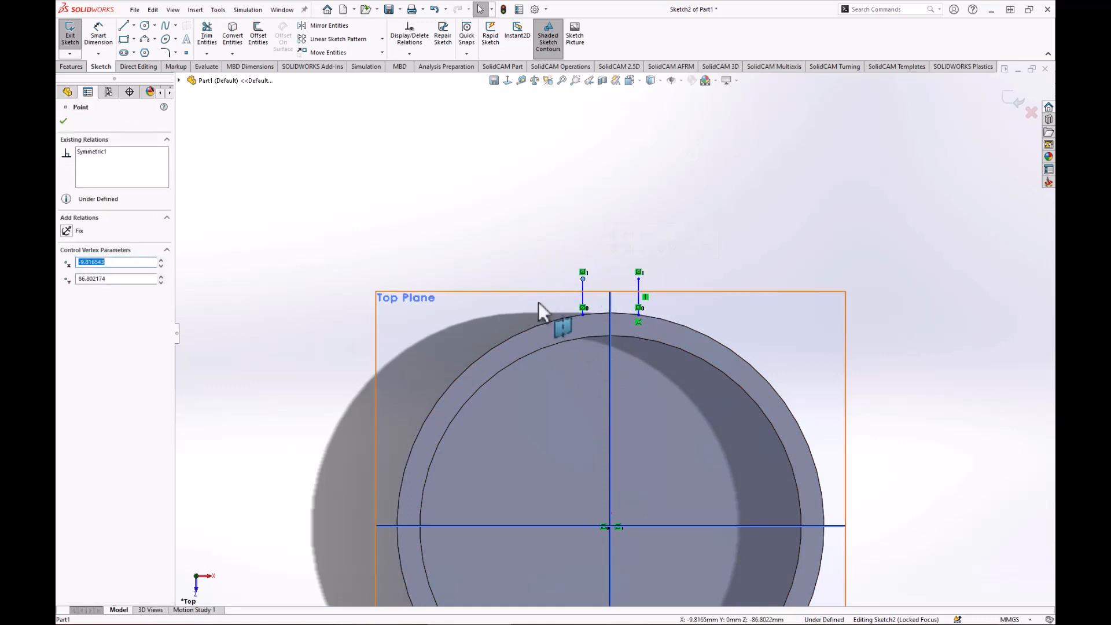
# Step: Join the upper ends of the two vertical lines with a 3 Point Arc of about 10 mm radius bulging outward
pyautogui.click(154, 39)
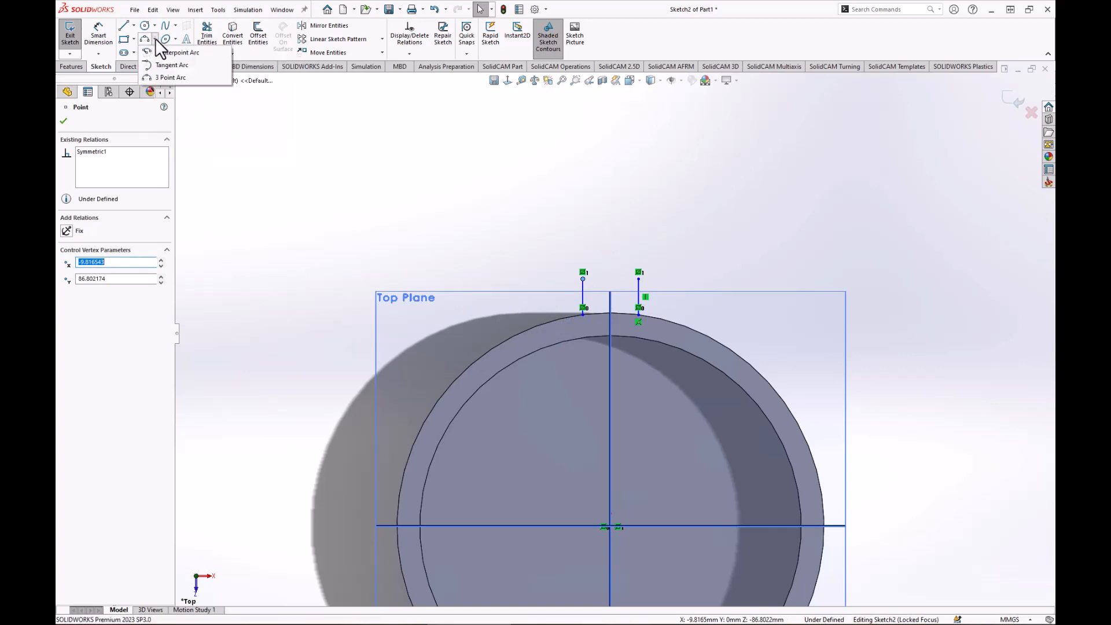
pyautogui.click(165, 77)
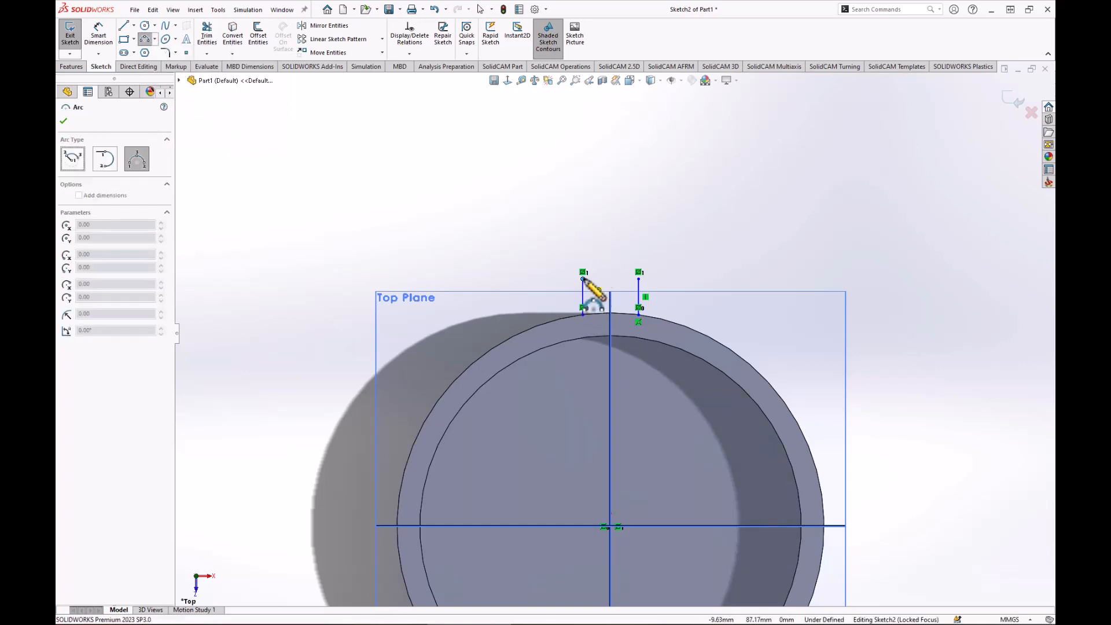
pyautogui.click(583, 275)
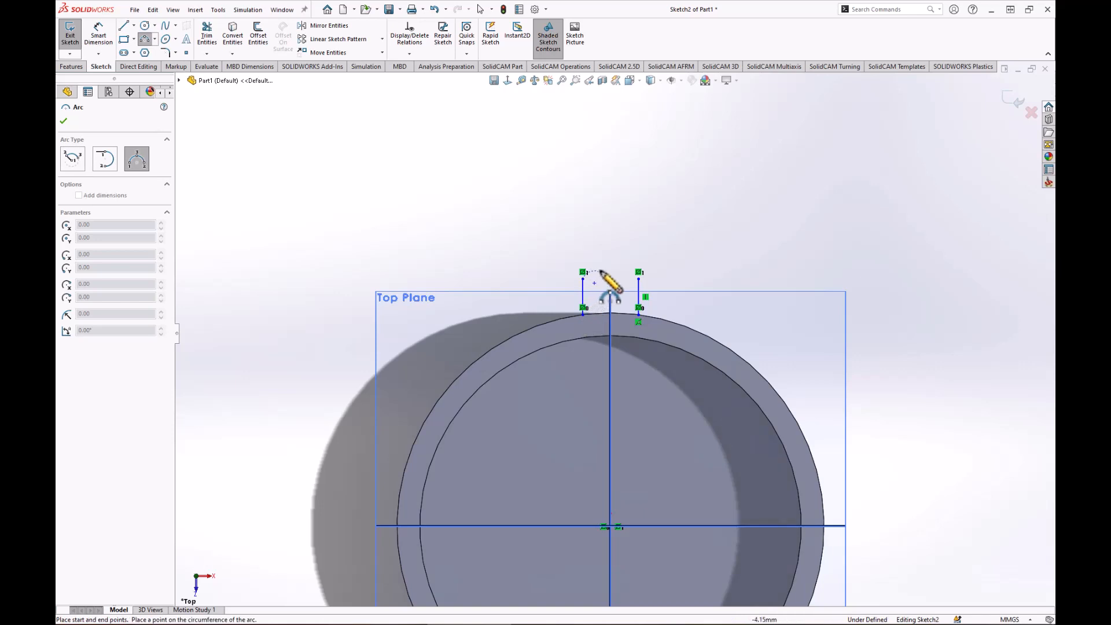
pyautogui.click(638, 275)
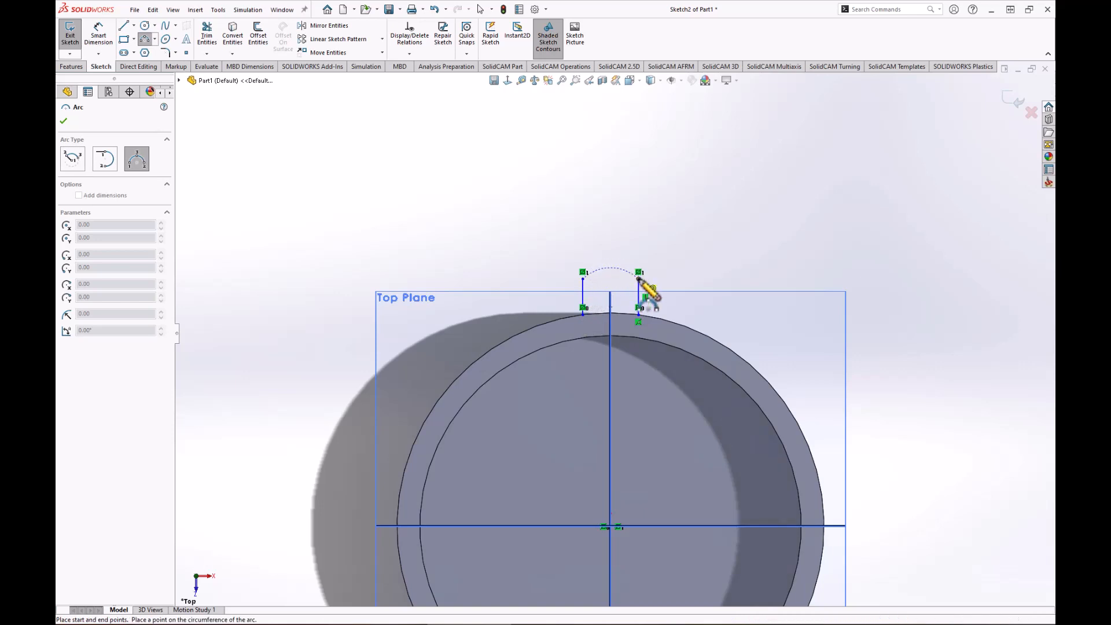
pyautogui.click(610, 259)
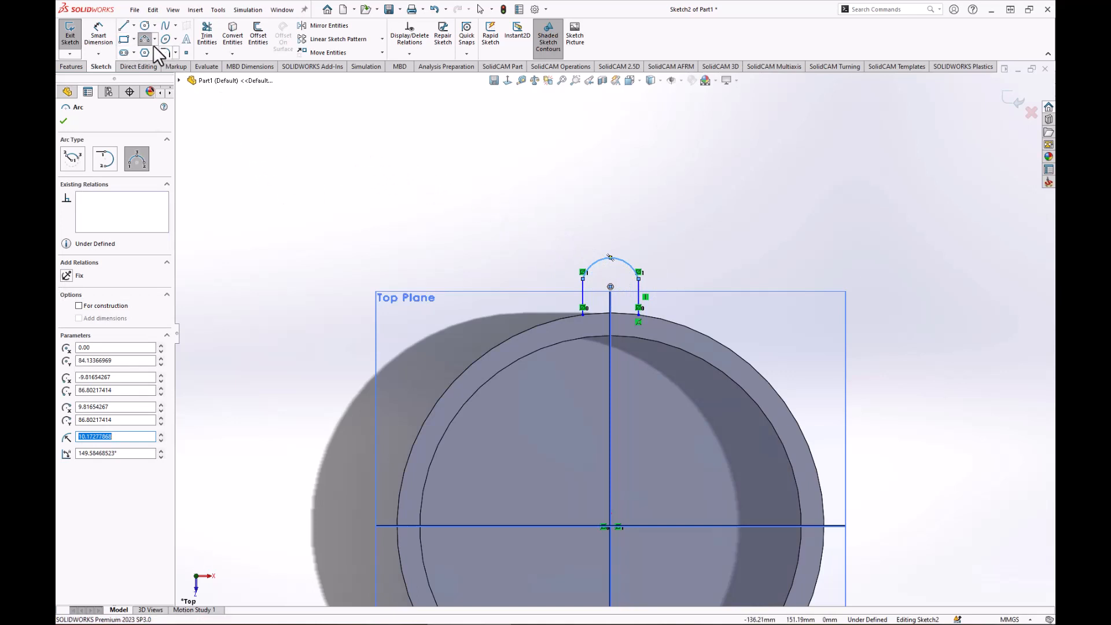
pyautogui.press('Escape')
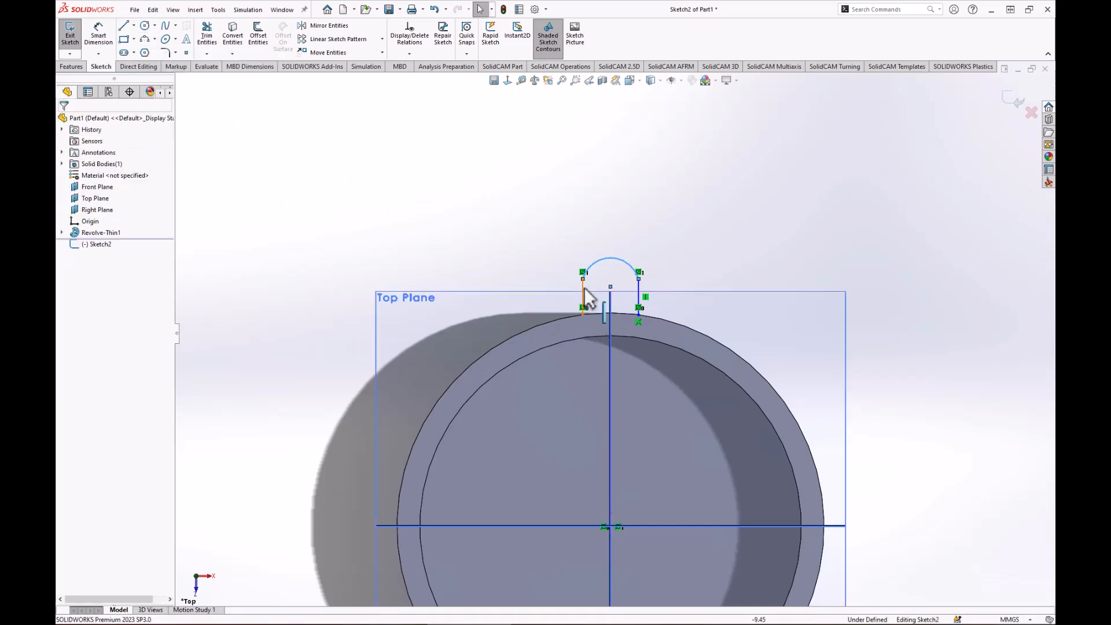
# Step: Make the lug's arc tangent to the left vertical line
pyautogui.scroll(-5, 588, 297)
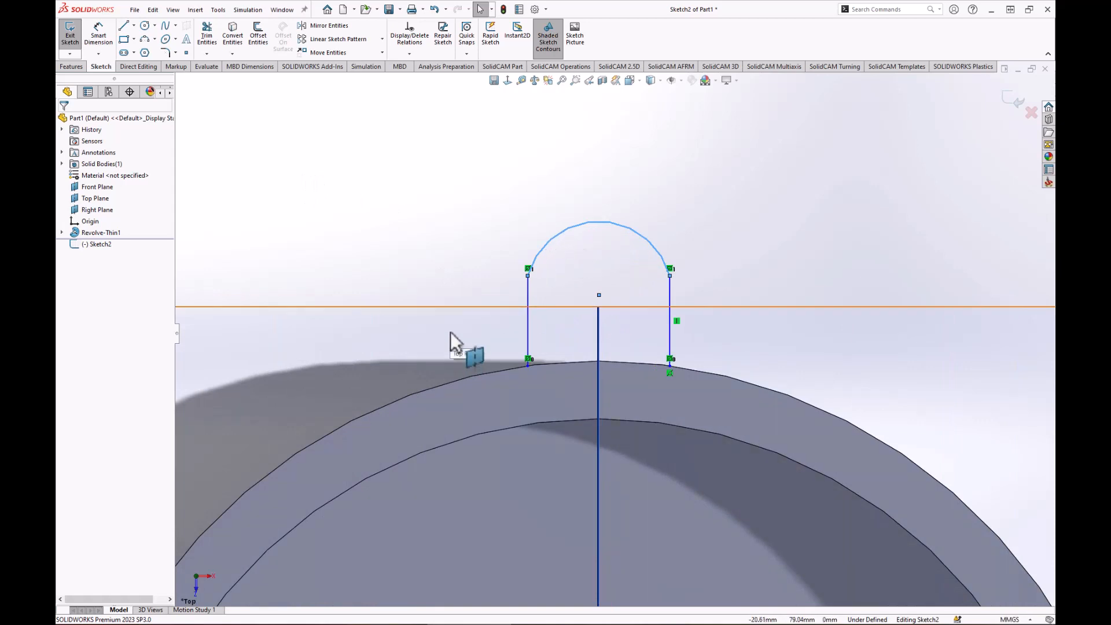
pyautogui.keyDown('ctrl'); pyautogui.click(529, 289); pyautogui.keyUp('ctrl')
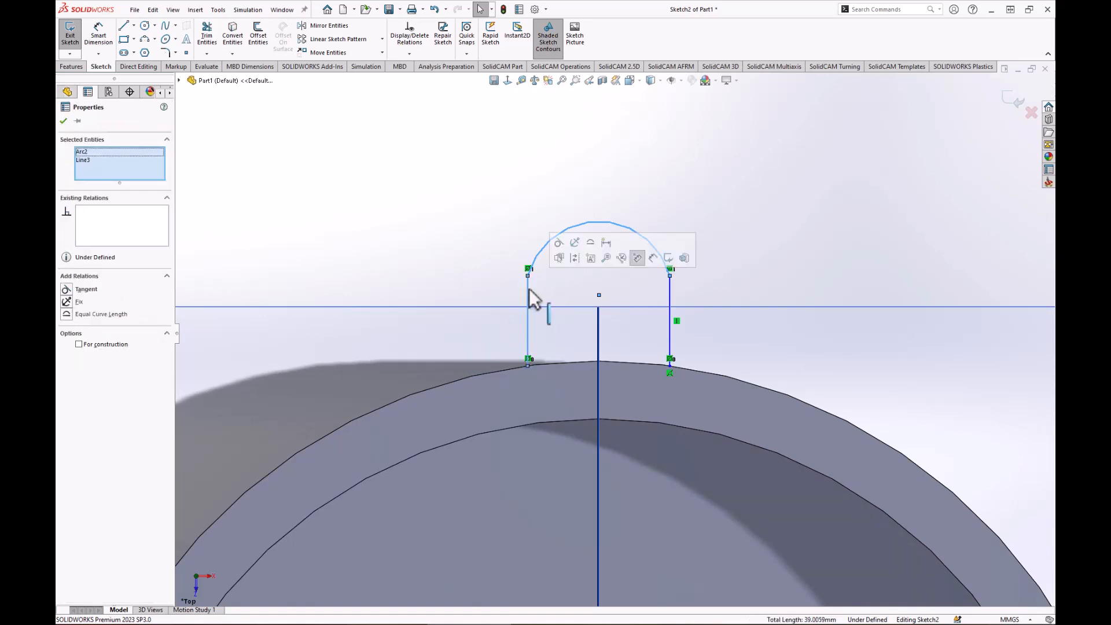
pyautogui.click(559, 243)
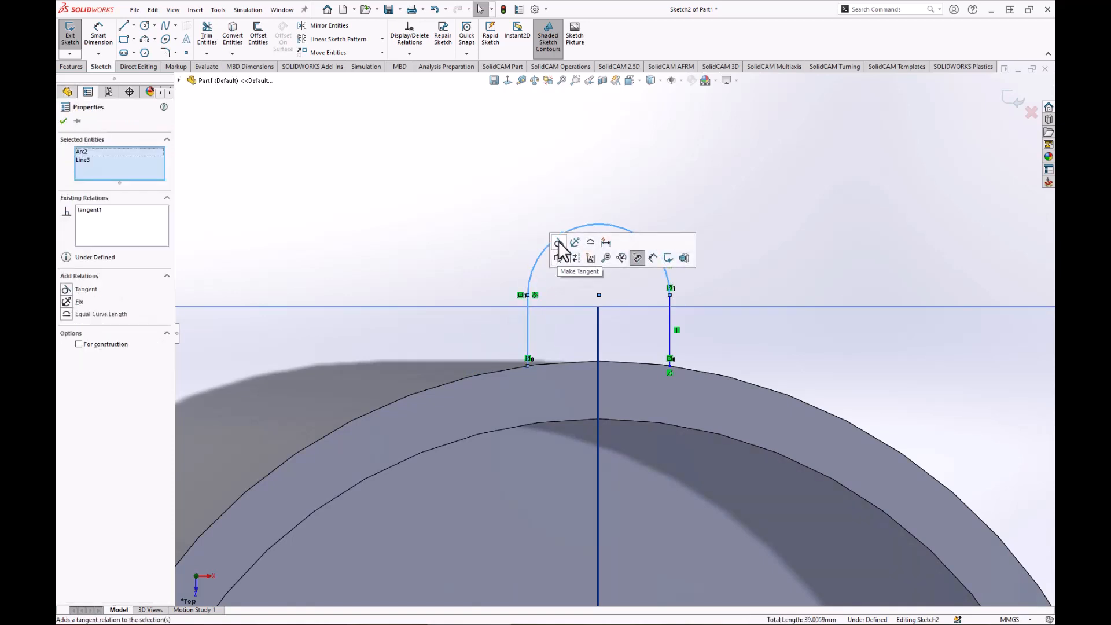
pyautogui.click(491, 236)
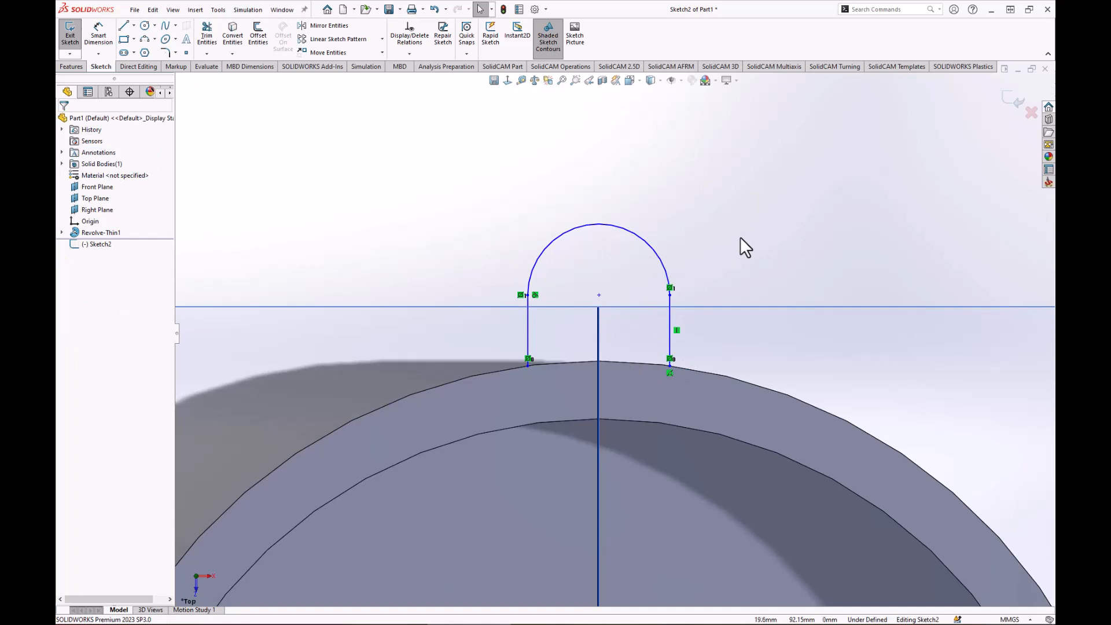
pyautogui.click(670, 324)
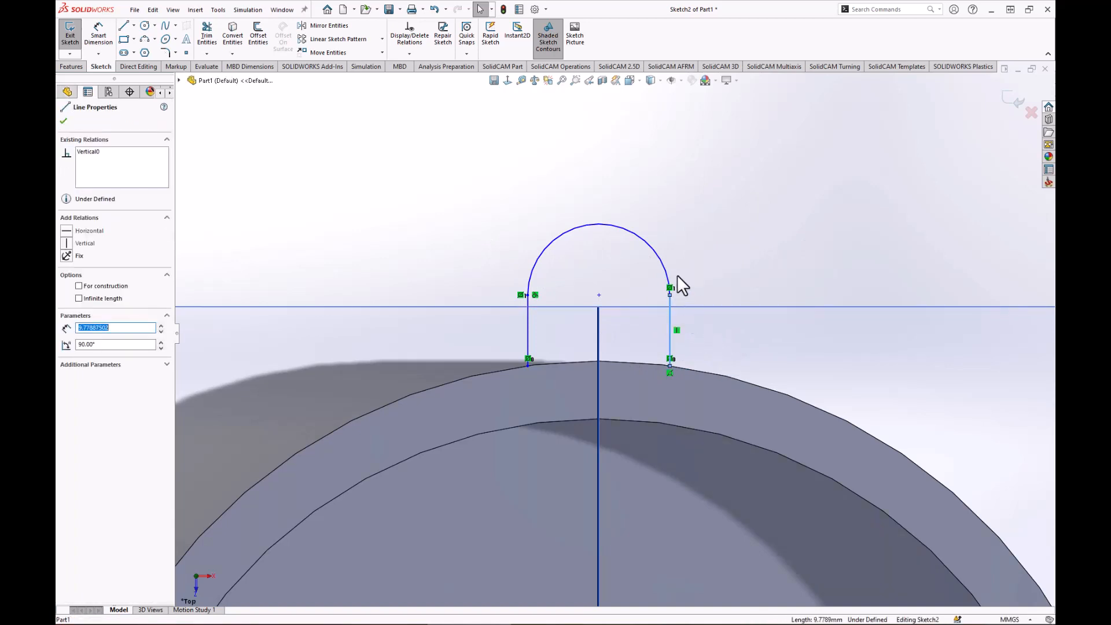
# Step: Make the lug's arc tangent to the right vertical line and check the relations of both entities
pyautogui.keyDown('ctrl'); pyautogui.click(664, 265); pyautogui.keyUp('ctrl')
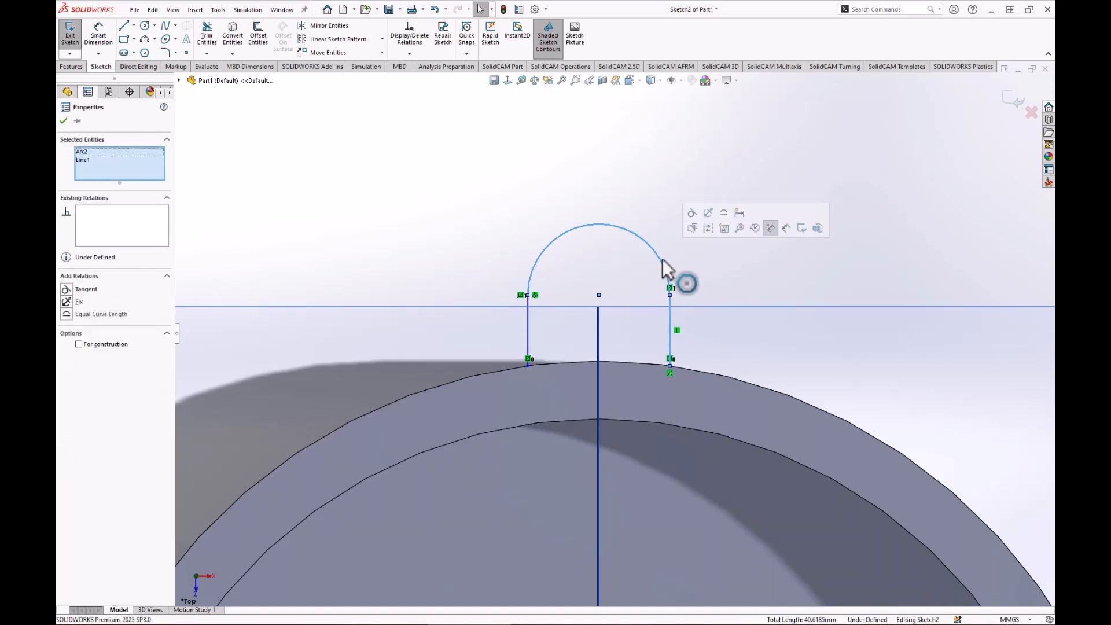
pyautogui.click(692, 213)
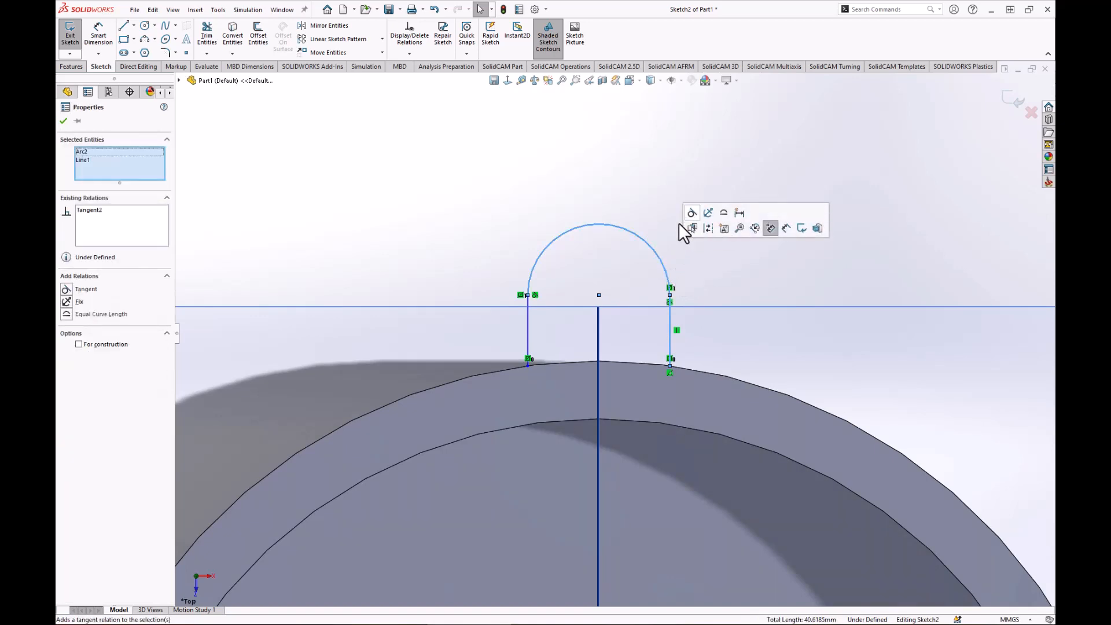
pyautogui.click(655, 201)
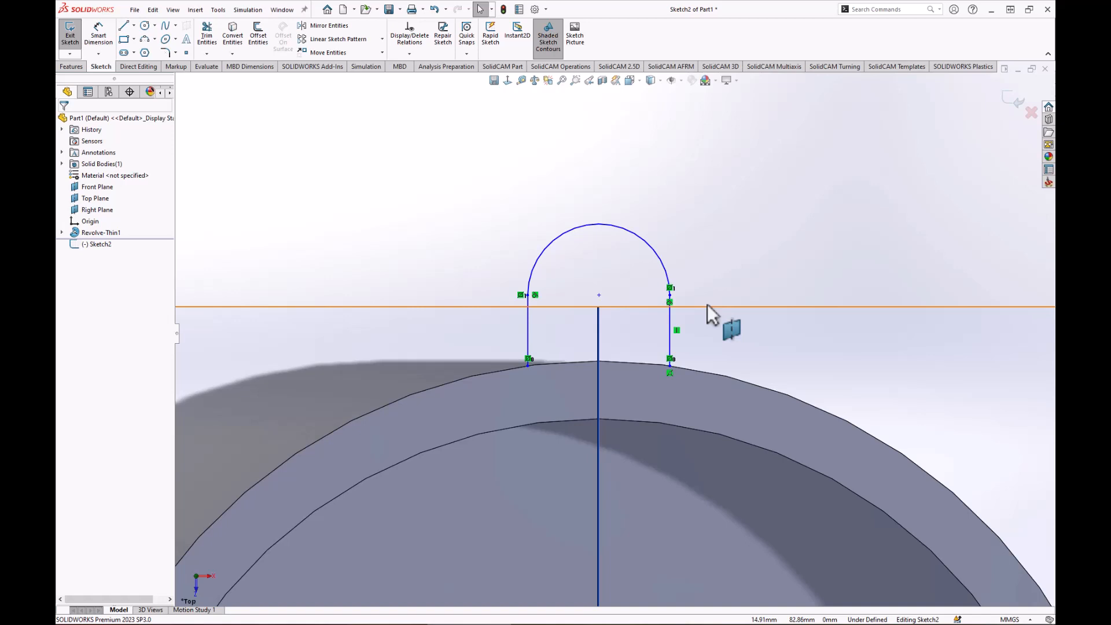
pyautogui.click(669, 321)
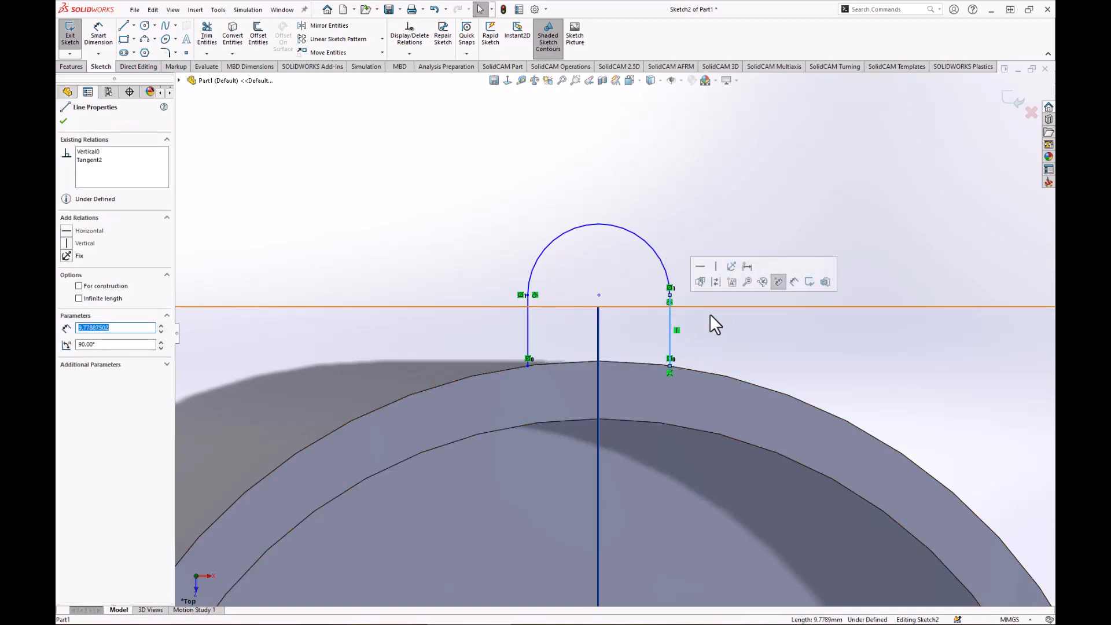
pyautogui.click(629, 231)
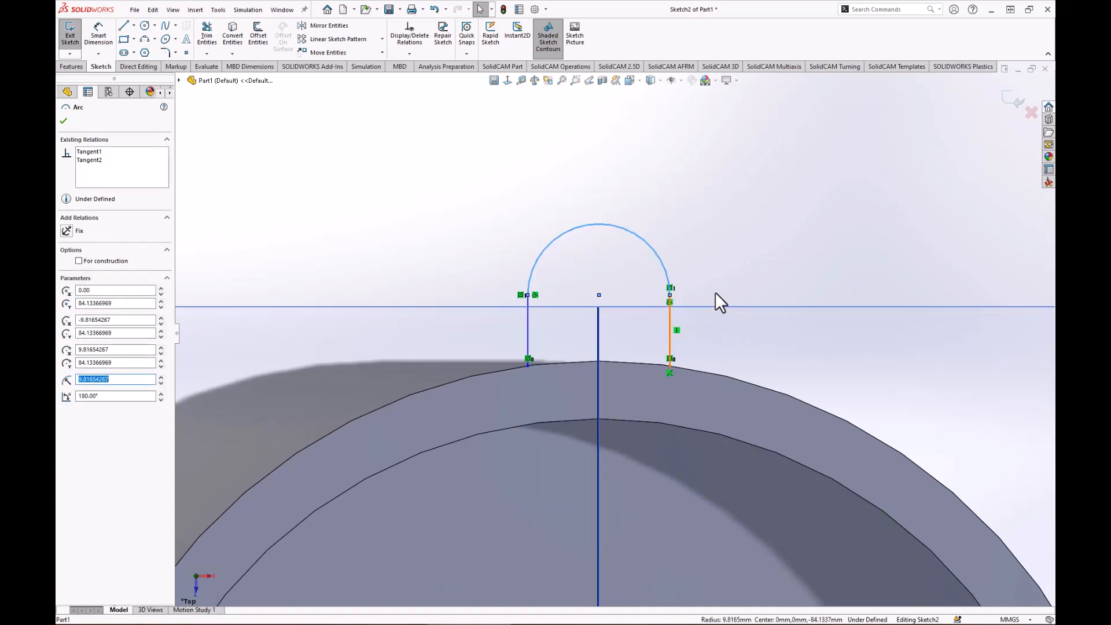
pyautogui.click(707, 254)
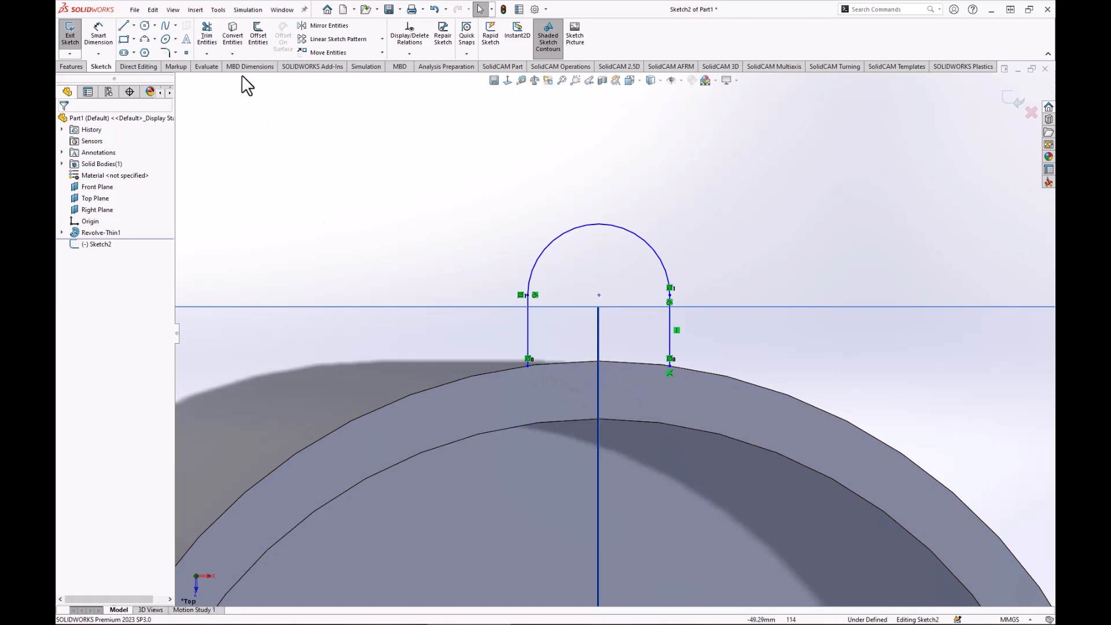
# Step: Convert the round body's outer circular edge into the lug sketch with Convert Entities
pyautogui.click(233, 32)
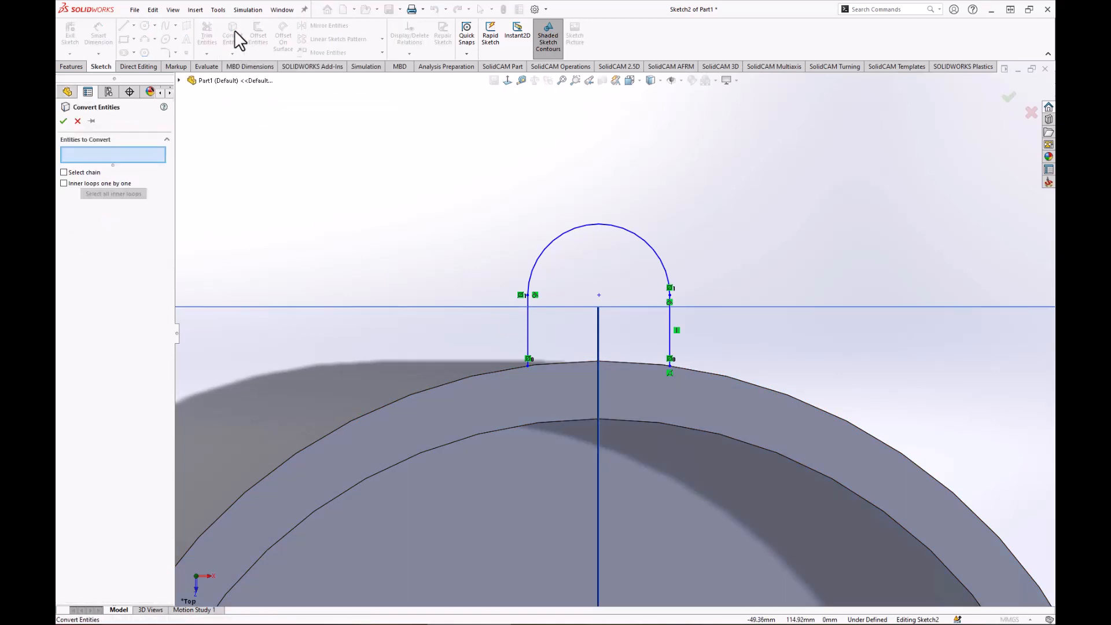
pyautogui.click(478, 373)
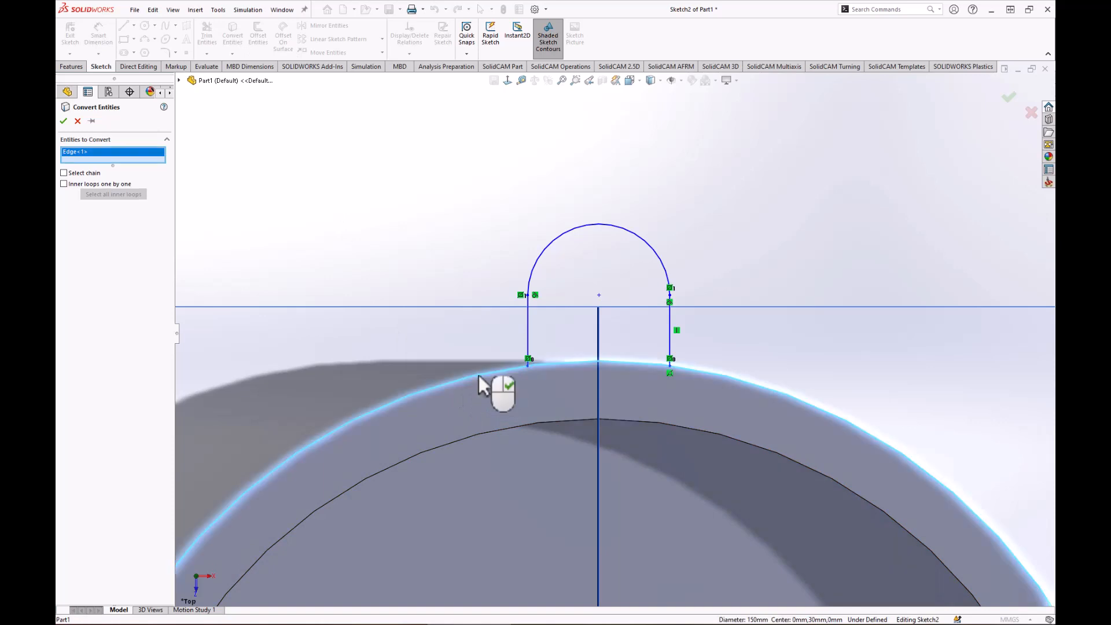
pyautogui.click(63, 122)
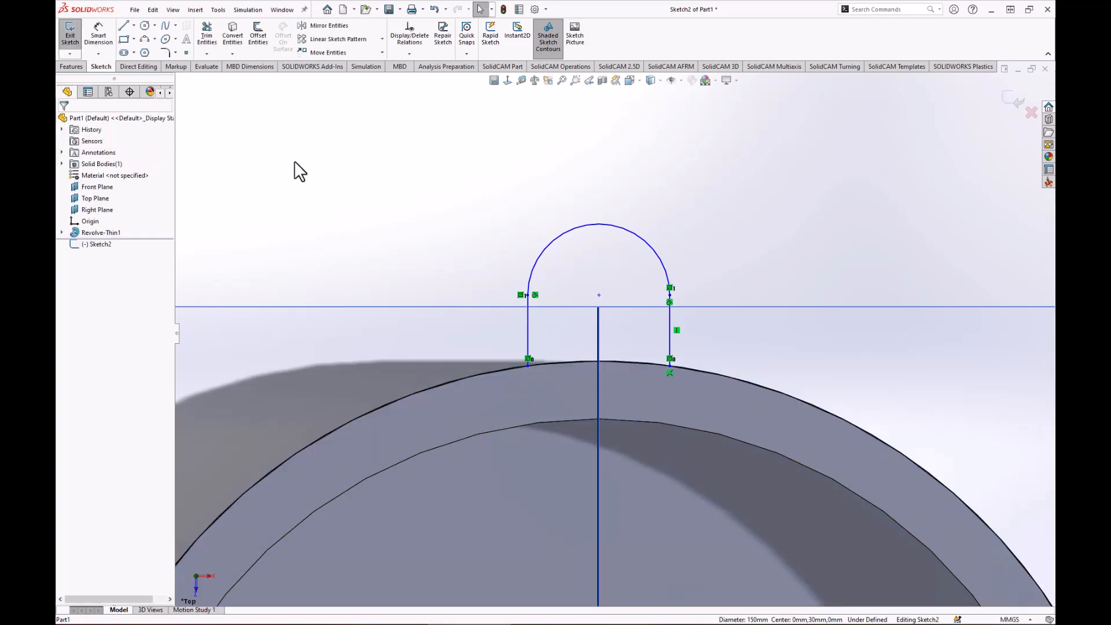
pyautogui.scroll(1, 450, 282)
pyautogui.scroll(6, 446, 273)
pyautogui.scroll(-3, 657, 453)
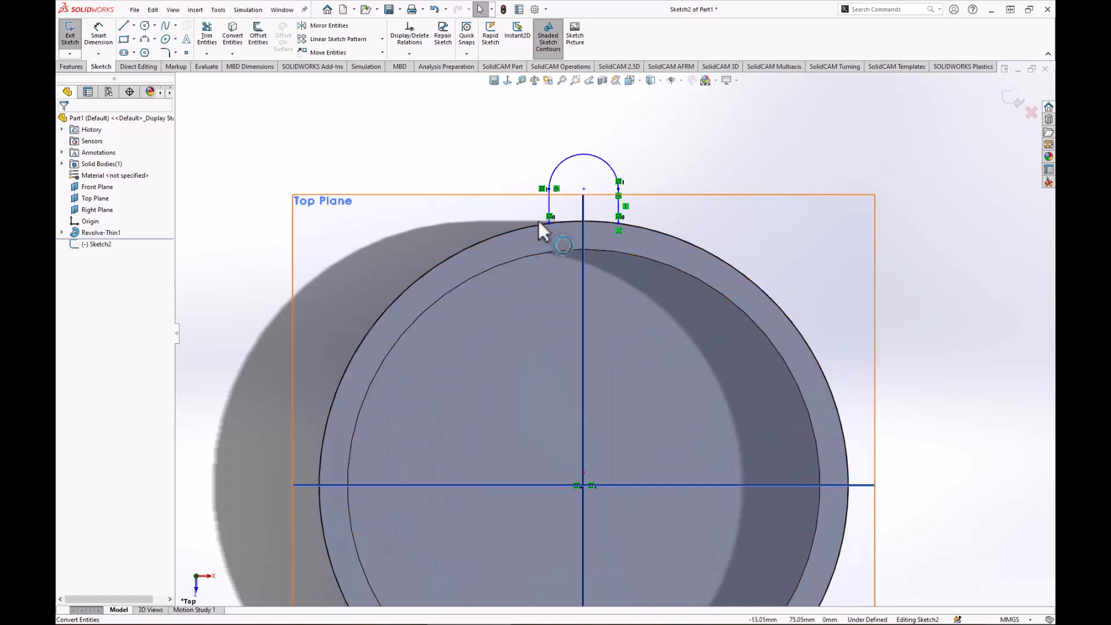
pyautogui.scroll(-4, 515, 266)
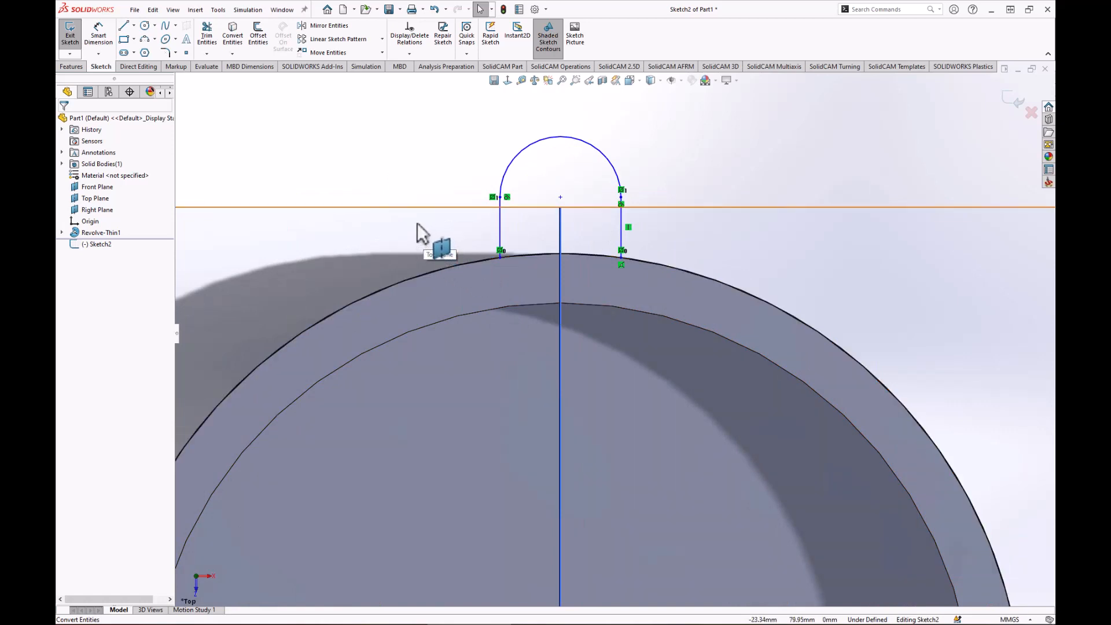
# Step: Set the model's display style to Shaded without edges and inspect the converted circle around the body
pyautogui.click(660, 81)
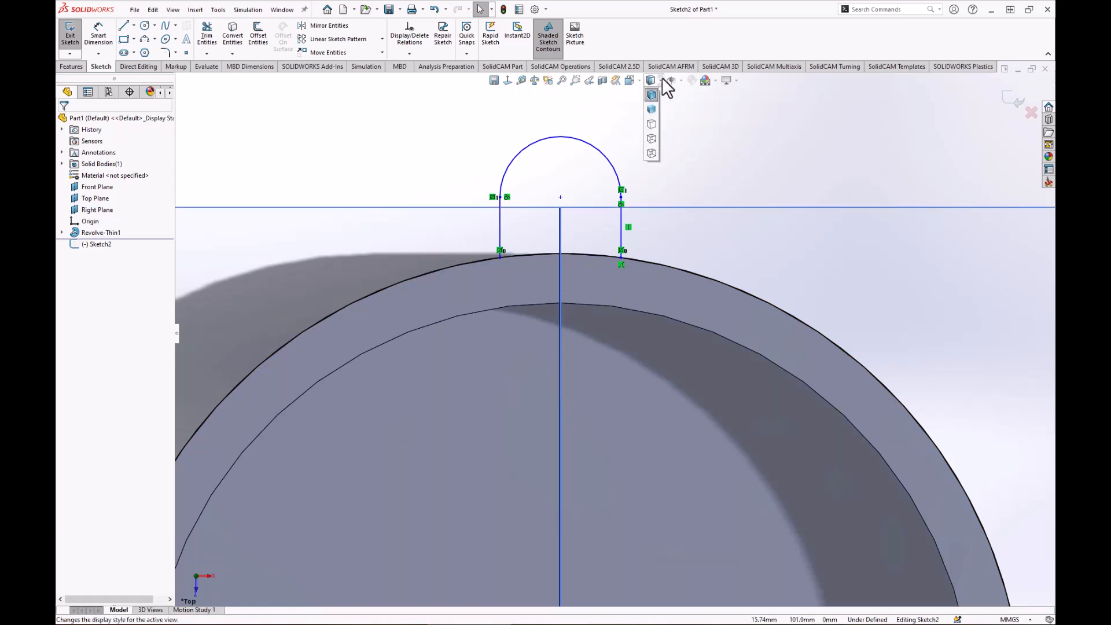
pyautogui.click(651, 109)
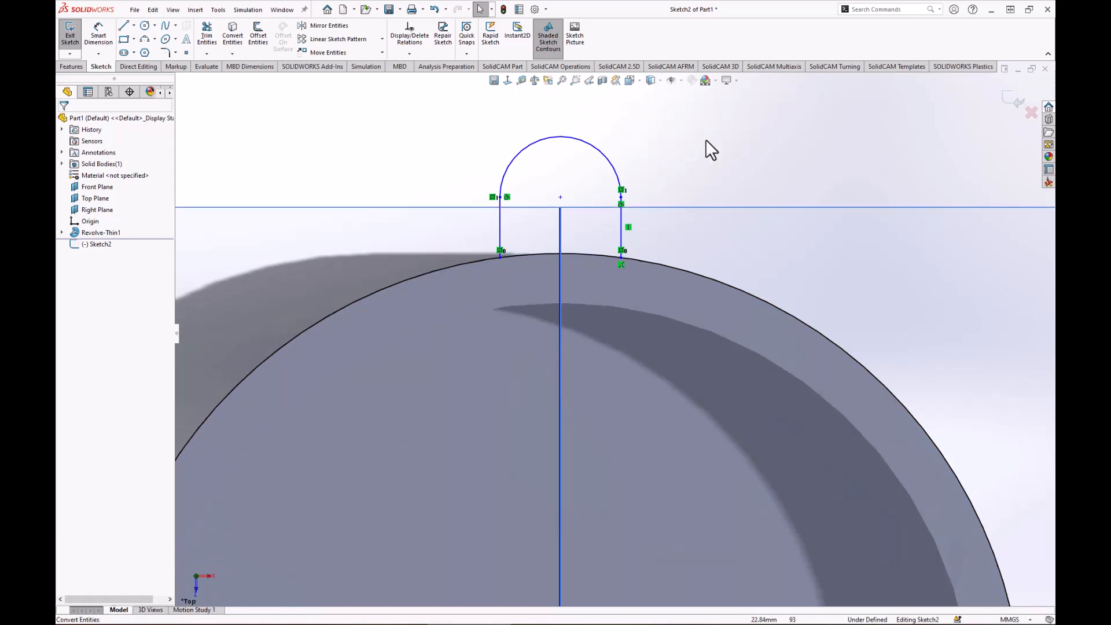
pyautogui.scroll(4, 678, 368)
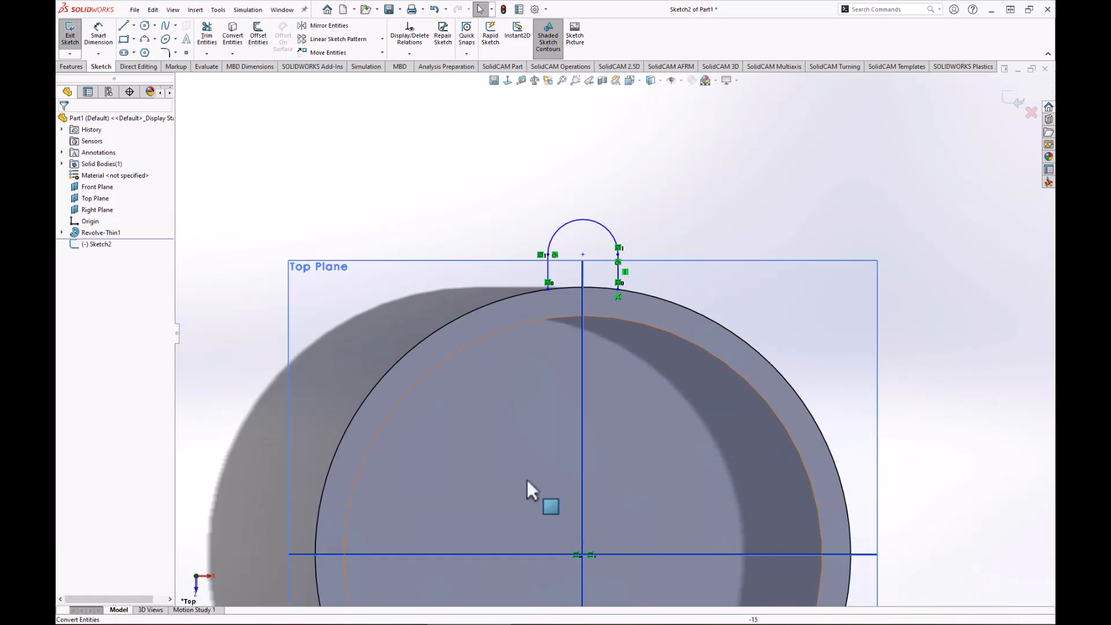
pyautogui.scroll(3, 578, 489)
pyautogui.scroll(-2, 599, 488)
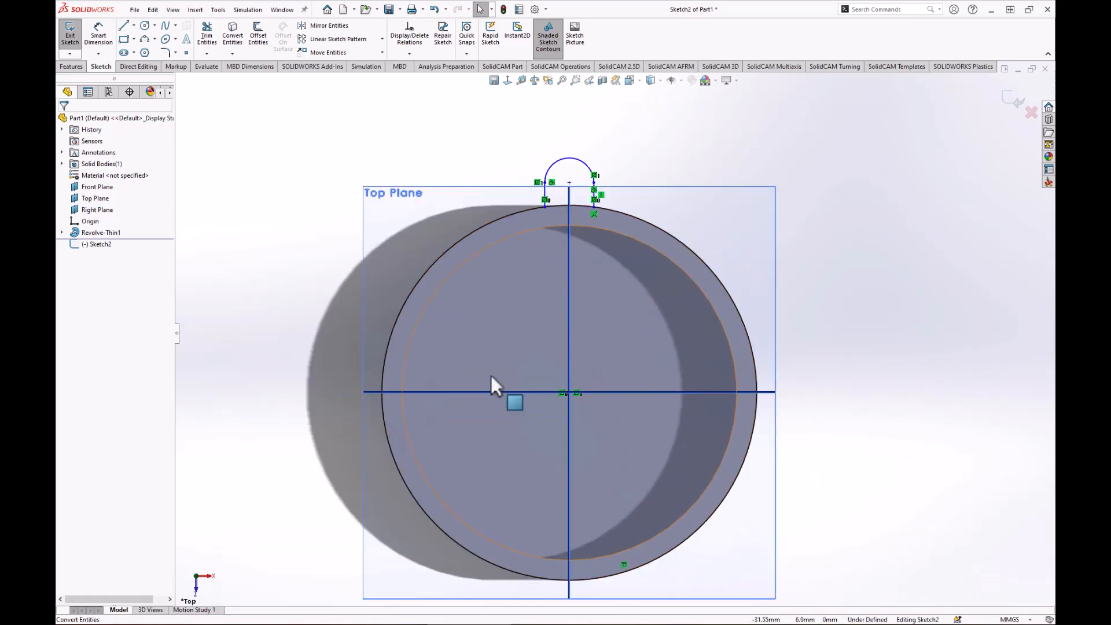
pyautogui.scroll(-4, 571, 169)
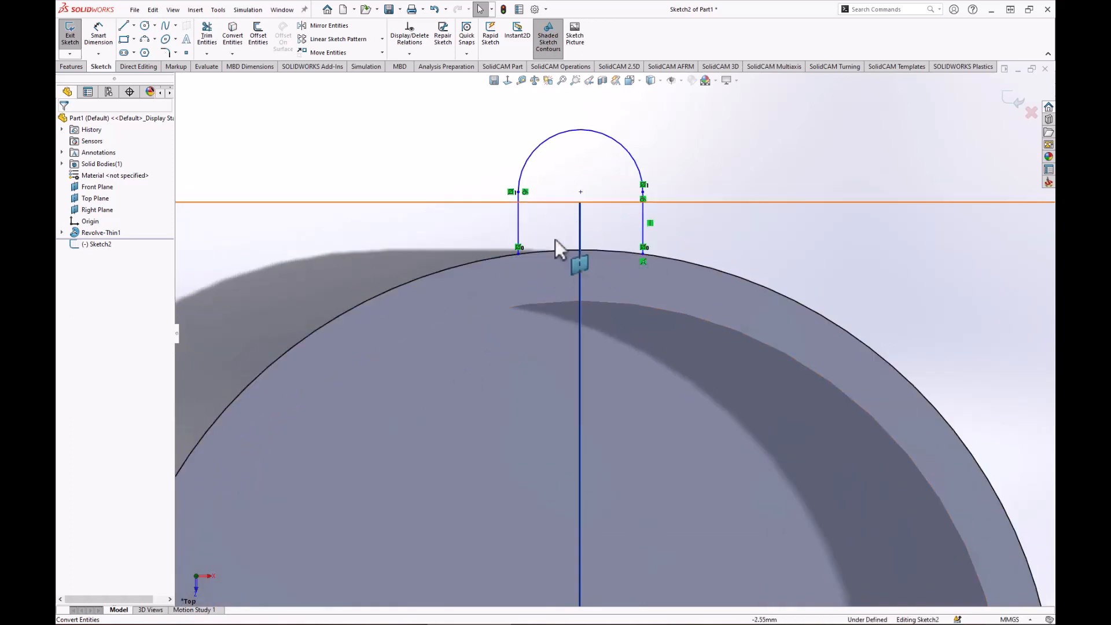
# Step: Power-trim the converted circle outside the lug, keeping only the segment between the two vertical lines
pyautogui.click(209, 30)
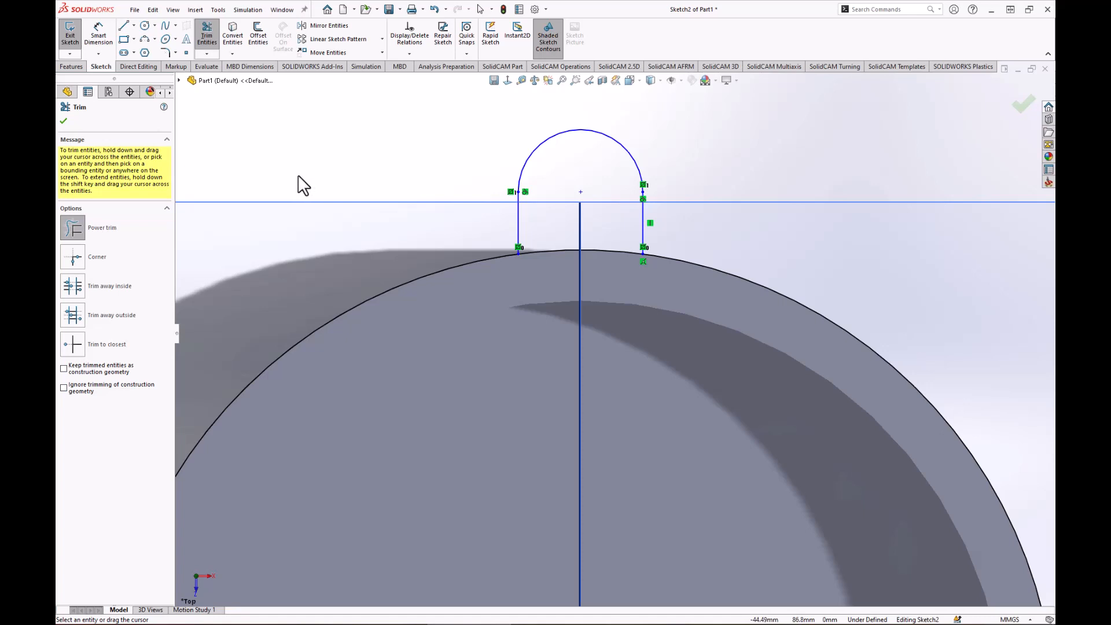
pyautogui.moveTo(321, 152); pyautogui.dragTo(315, 163)
pyautogui.moveTo(310, 235); pyautogui.dragTo(324, 243)
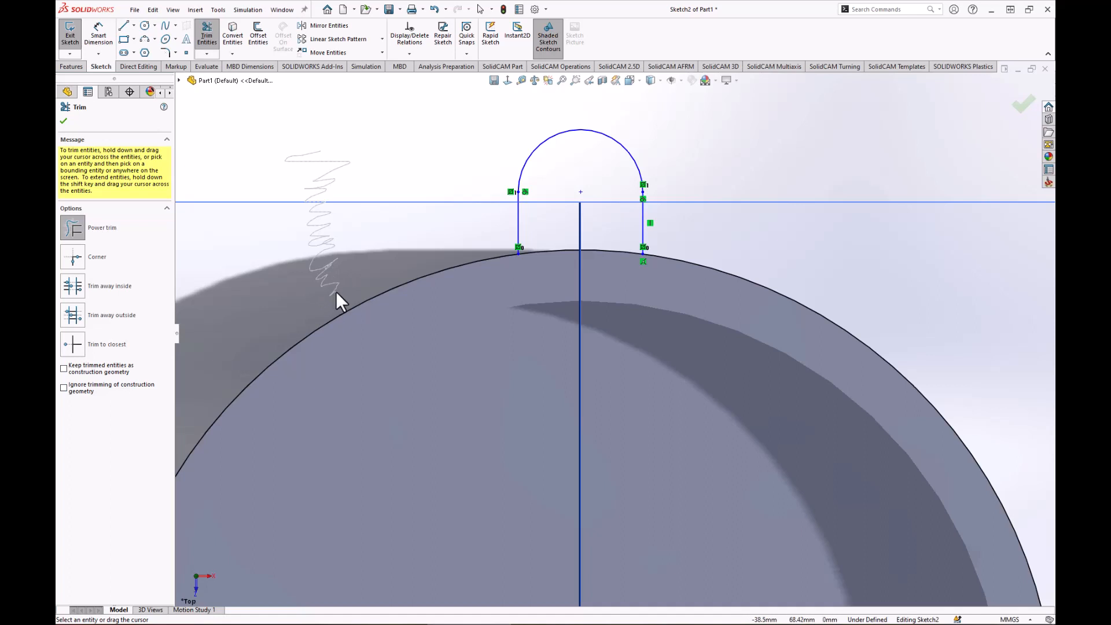
pyautogui.moveTo(337, 301); pyautogui.dragTo(364, 322)
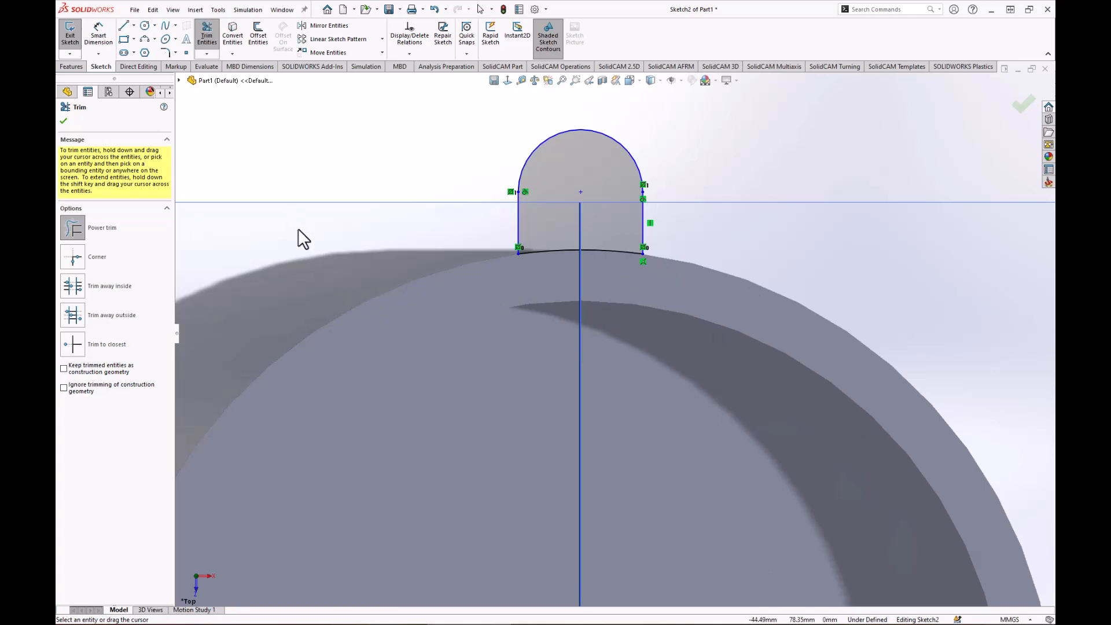
pyautogui.moveTo(293, 220); pyautogui.dragTo(285, 235)
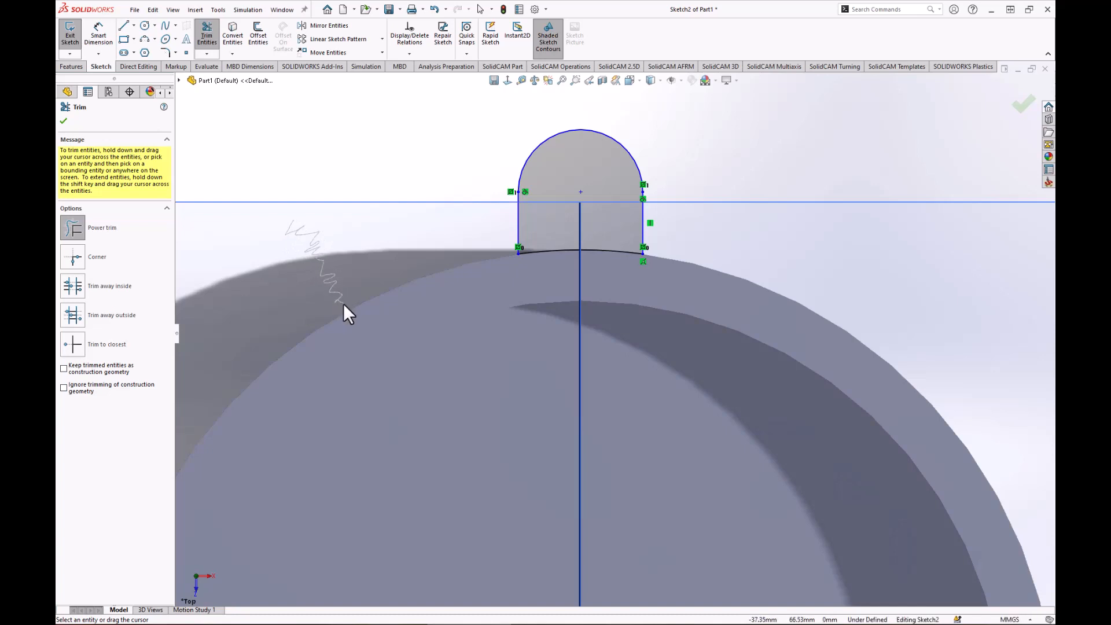
pyautogui.moveTo(360, 322); pyautogui.dragTo(352, 303)
pyautogui.press('Escape')
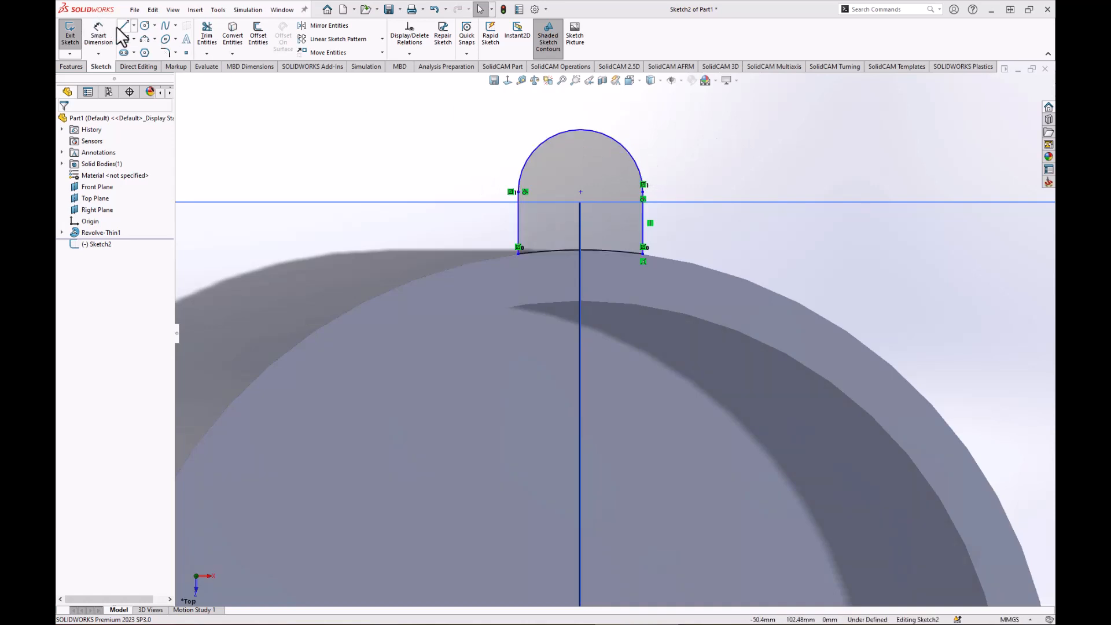
# Step: Dimension the lug's arc and set its radius to 12 mm
pyautogui.click(98, 36)
pyautogui.click(635, 162)
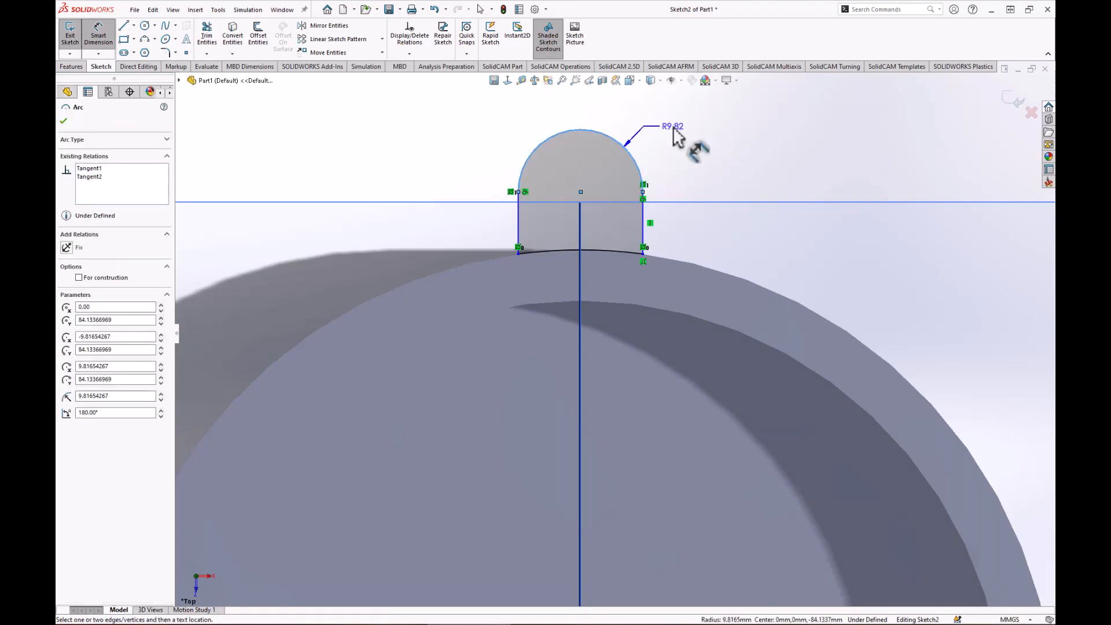
pyautogui.click(689, 146)
pyautogui.write('12')
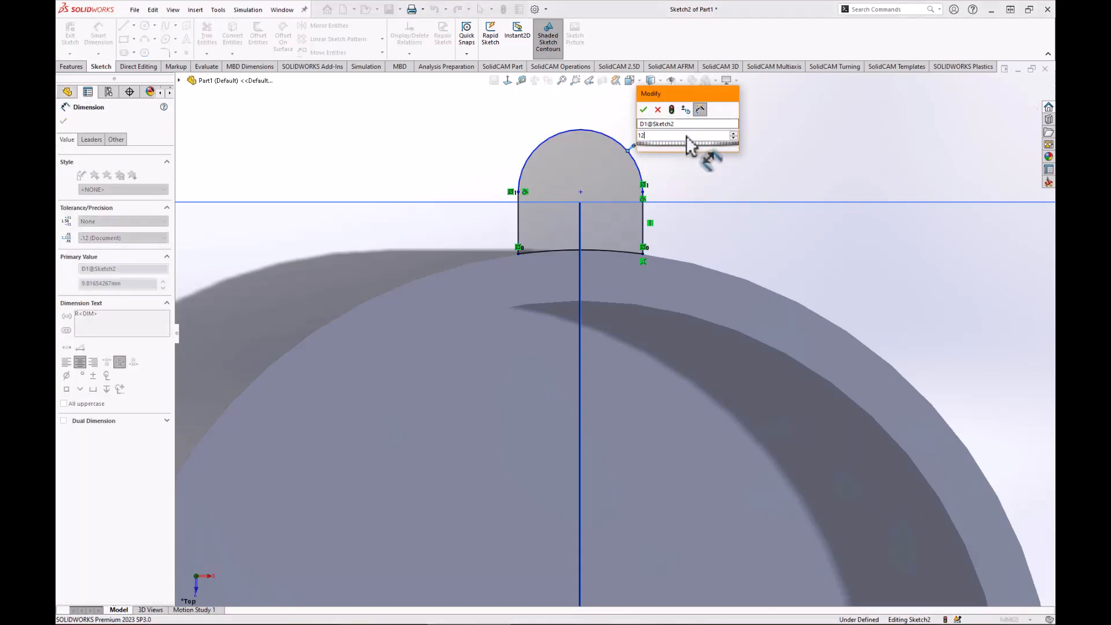
pyautogui.press('Return')
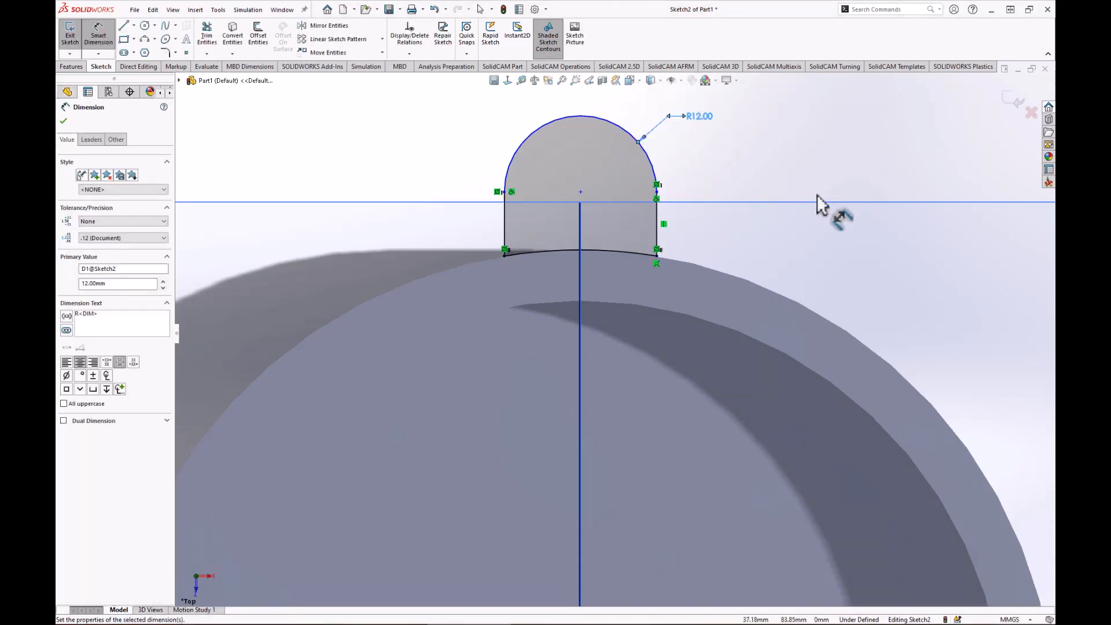
pyautogui.scroll(5, 1030, 289)
pyautogui.keyDown('ctrl'); pyautogui.moveTo(892, 348); pyautogui.dragTo(899, 271, button='middle'); pyautogui.keyUp('ctrl')
pyautogui.press('Escape')
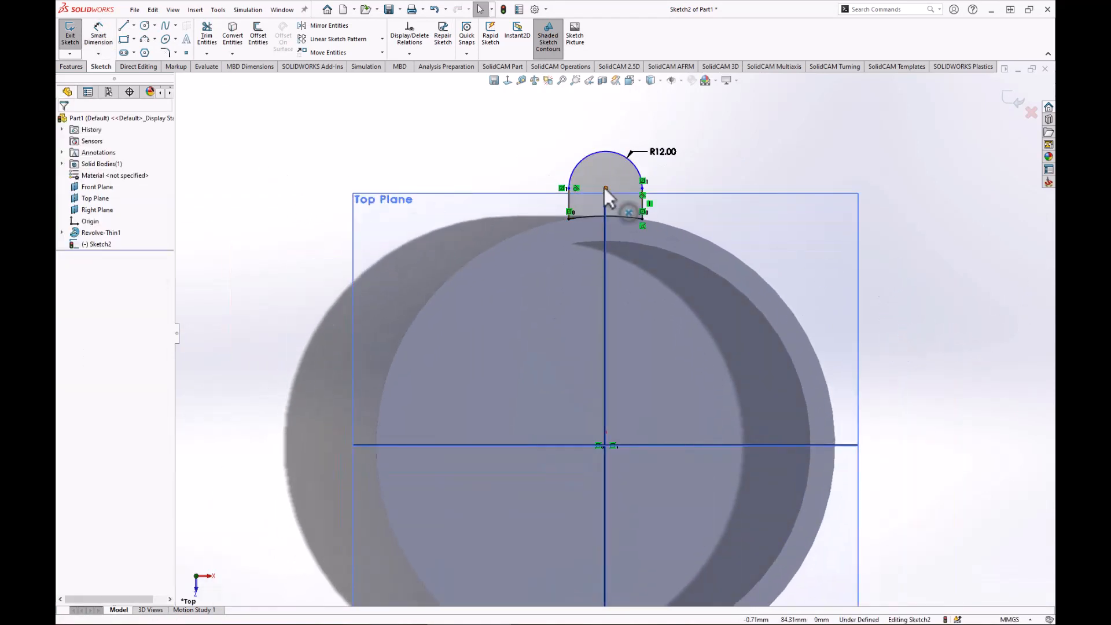
# Step: Move the center of the lug's arc outward to about Y 90.1 mm, keeping X at 0
pyautogui.moveTo(604, 188)
pyautogui.mouseDown()
pyautogui.moveTo(610, 118)
pyautogui.moveTo(613, 198)
pyautogui.moveTo(609, 135)
pyautogui.moveTo(613, 169)
pyautogui.mouseUp()
pyautogui.keyDown('ctrl'); pyautogui.moveTo(723, 328); pyautogui.dragTo(735, 292, button='middle'); pyautogui.keyUp('ctrl')
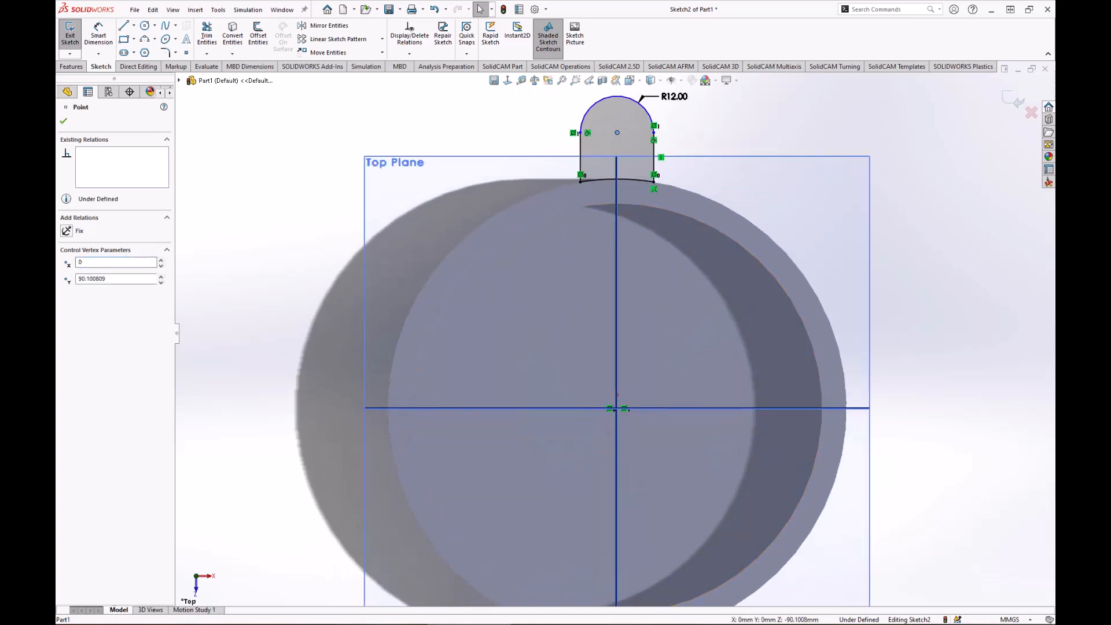
pyautogui.click(616, 132)
pyautogui.keyDown('ctrl'); pyautogui.moveTo(627, 358); pyautogui.dragTo(589, 332, button='middle'); pyautogui.keyUp('ctrl')
pyautogui.scroll(-1, 589, 332)
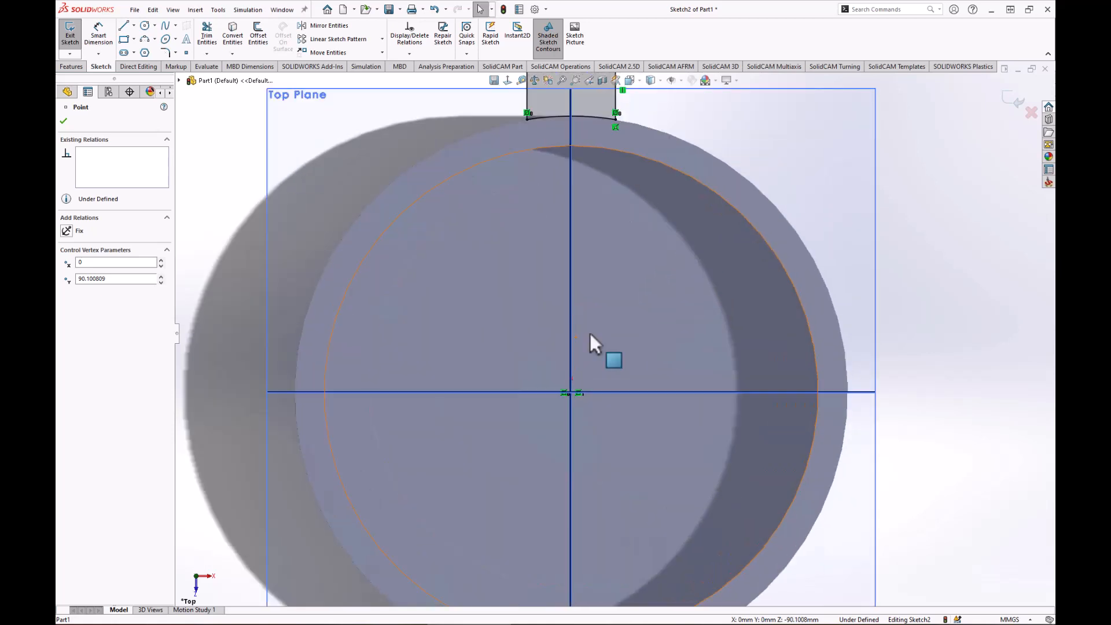
pyautogui.scroll(1, 589, 332)
pyautogui.scroll(1, 589, 332)
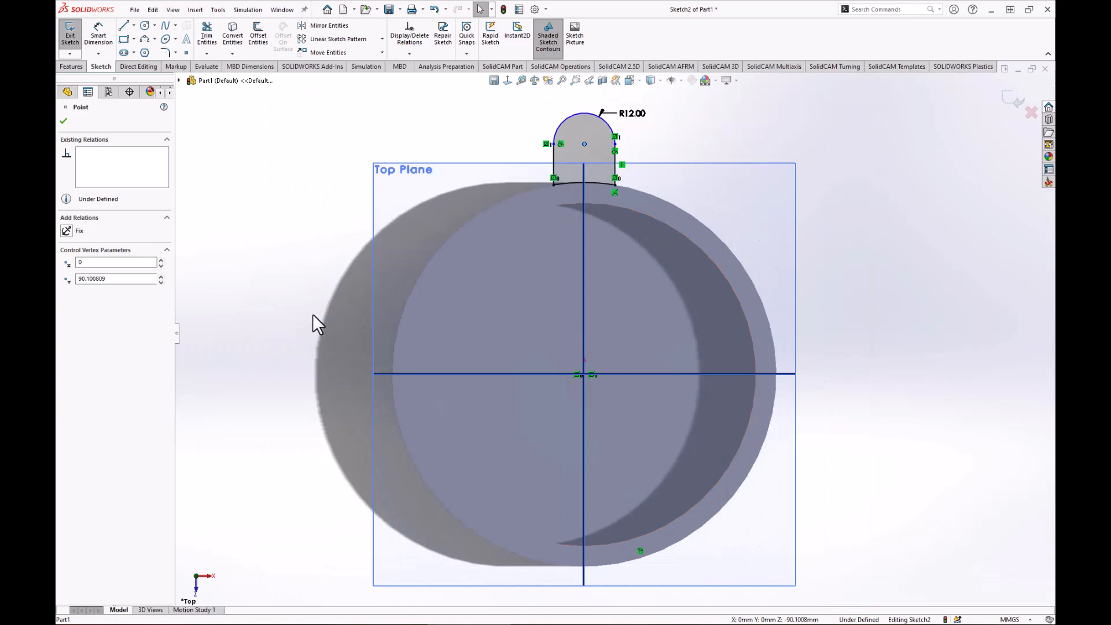
# Step: Check the mounting holes' pitch circle in the PDF drawing, and move the lug arc's center to about Y 89.3 mm
pyautogui.moveTo(1110, 71)
pyautogui.mouseDown()
pyautogui.moveTo(688, 65)
pyautogui.moveTo(590, 44)
pyautogui.mouseUp()
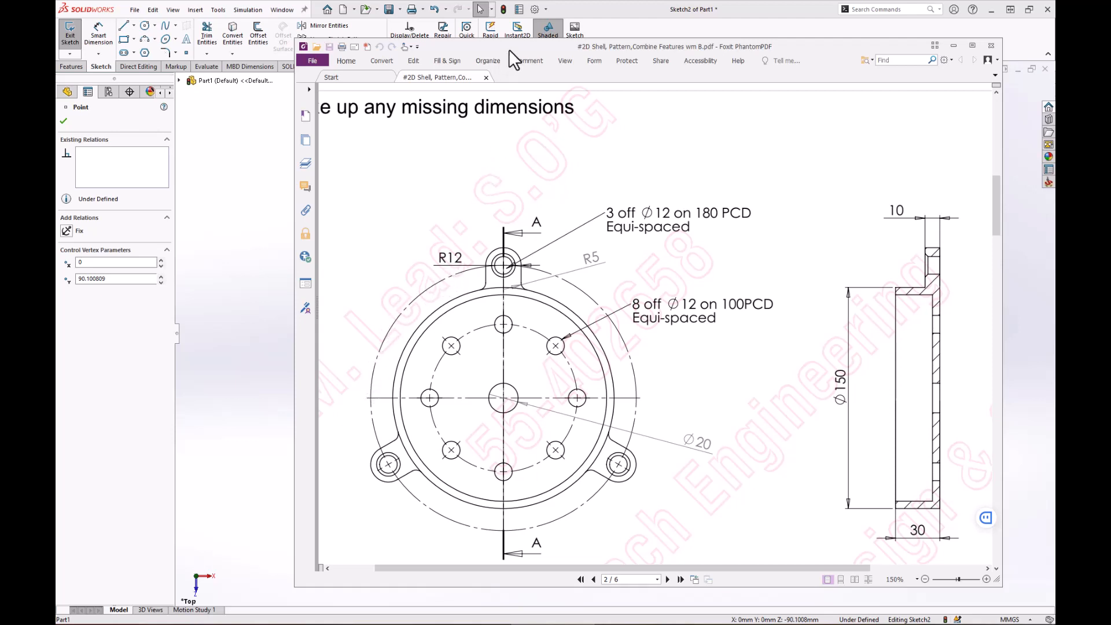
pyautogui.moveTo(508, 50)
pyautogui.mouseDown()
pyautogui.moveTo(523, 65)
pyautogui.moveTo(731, 61)
pyautogui.moveTo(1110, 29)
pyautogui.mouseUp()
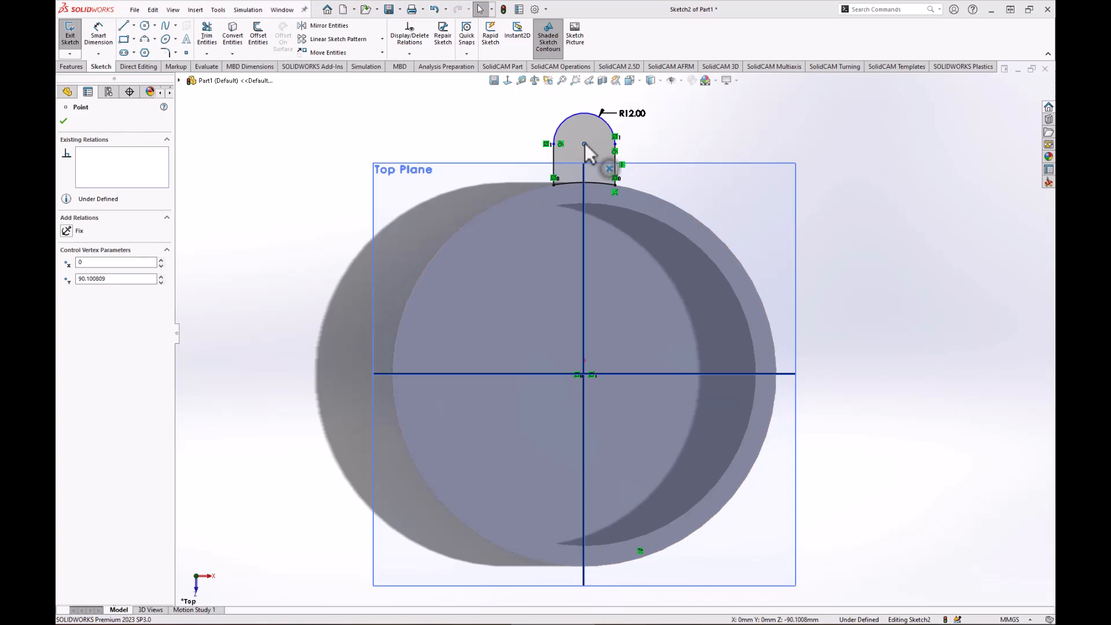
pyautogui.moveTo(585, 143)
pyautogui.mouseDown()
pyautogui.moveTo(587, 124)
pyautogui.moveTo(594, 149)
pyautogui.mouseUp()
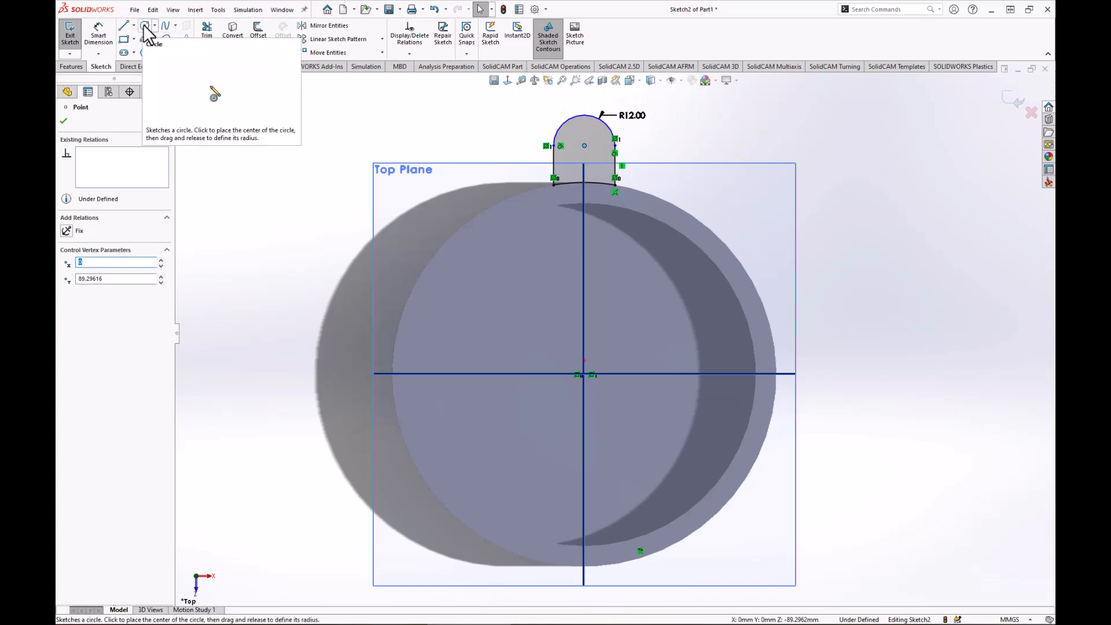
# Step: Sketch a construction circle centered on the origin and passing through the center of the lug's arc
pyautogui.click(583, 373)
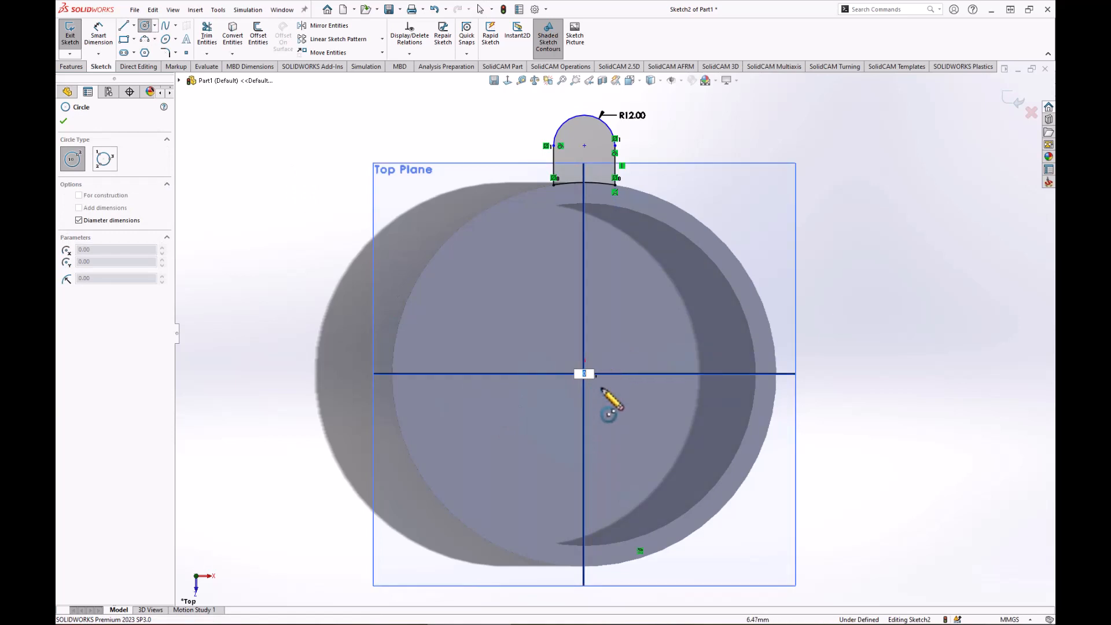
pyautogui.press('Escape')
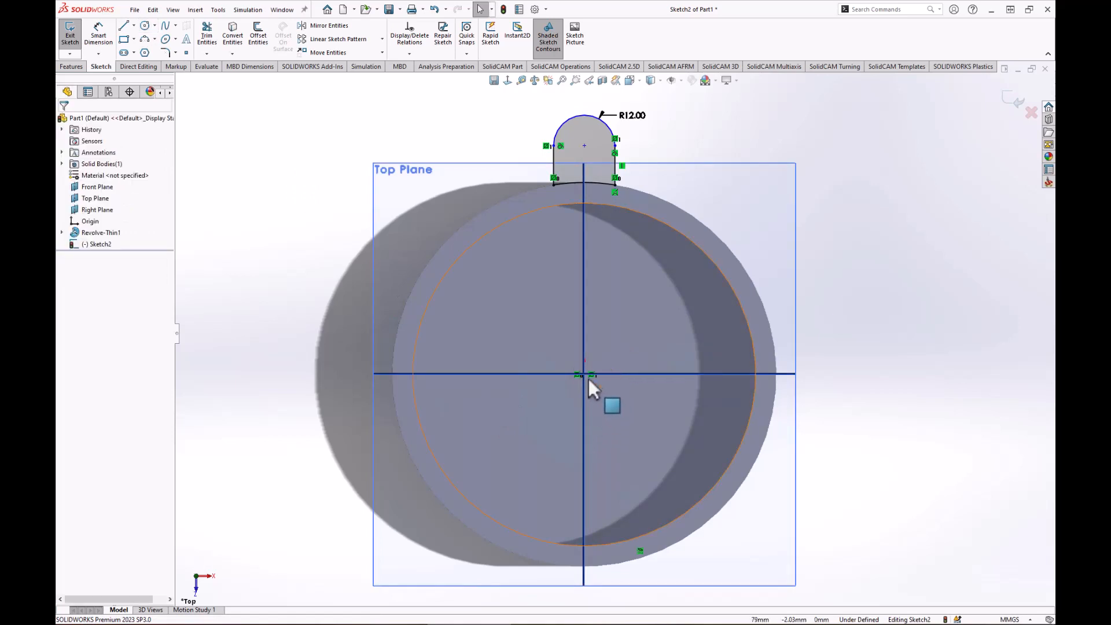
pyautogui.click(144, 25)
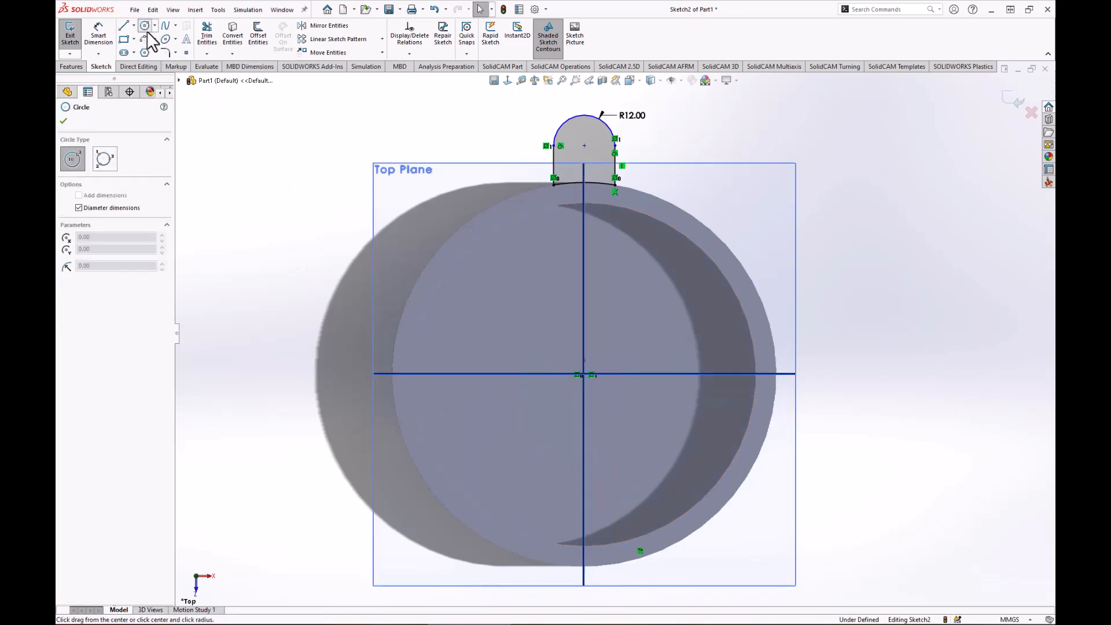
pyautogui.click(584, 374)
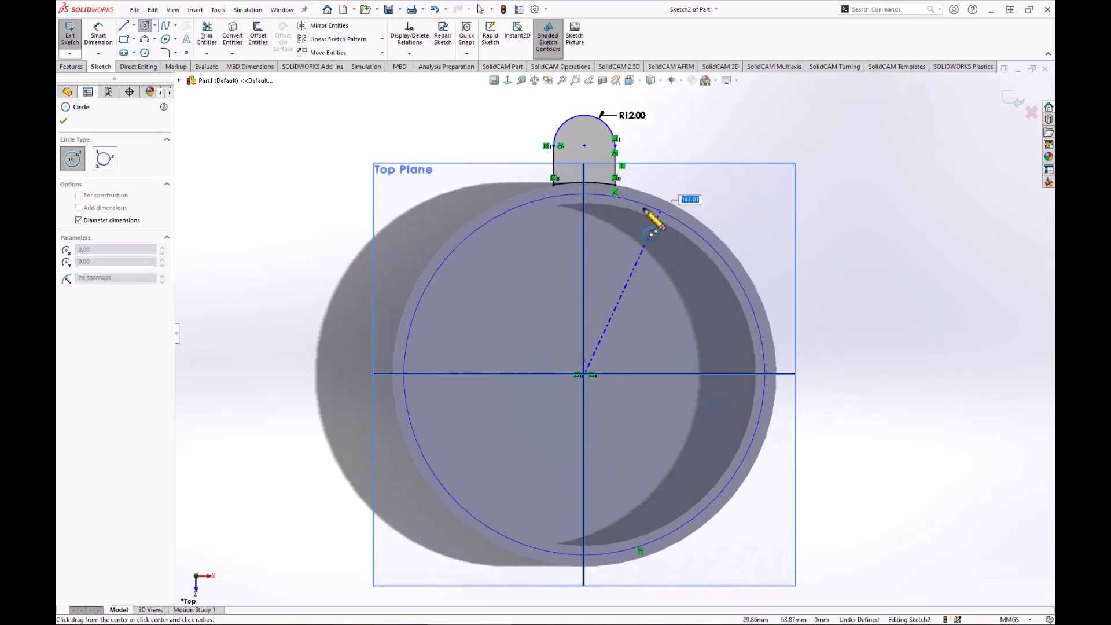
pyautogui.click(585, 146)
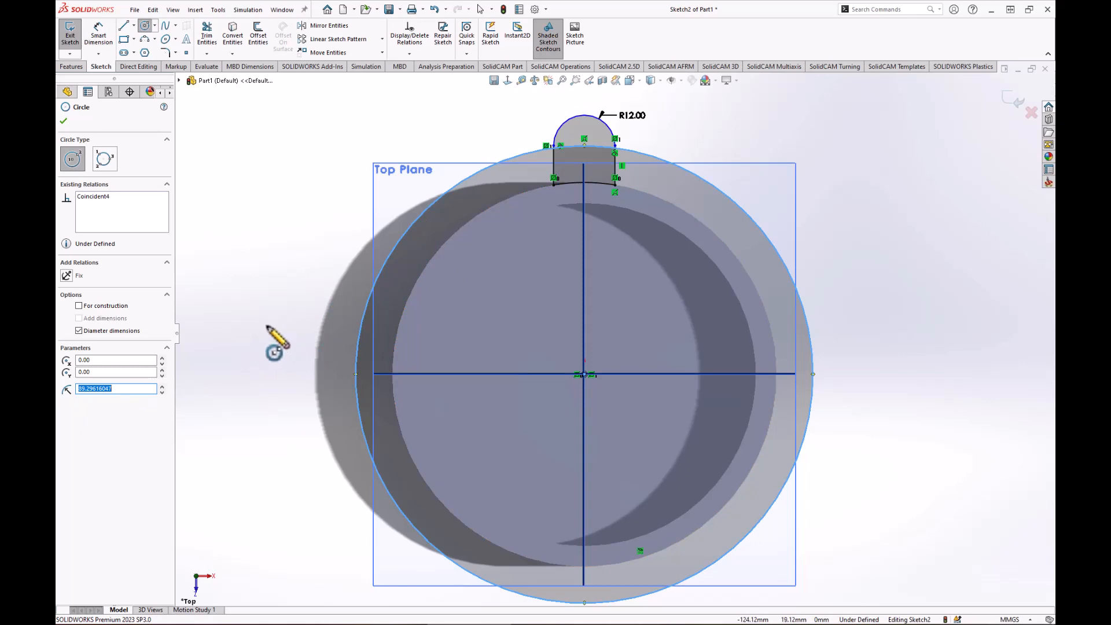
pyautogui.click(78, 305)
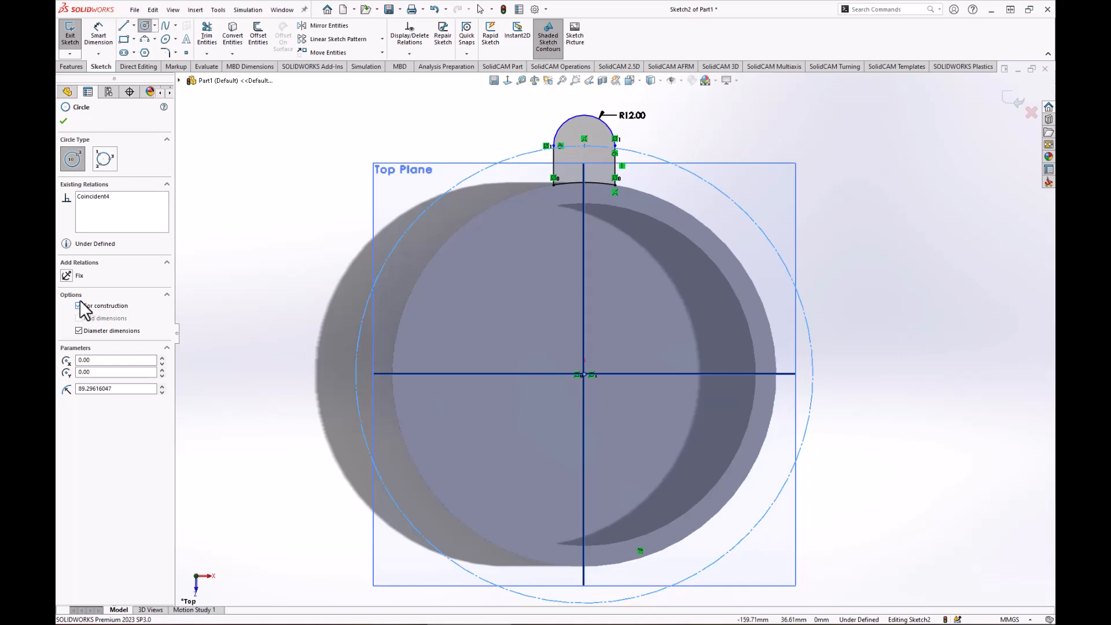
pyautogui.click(63, 121)
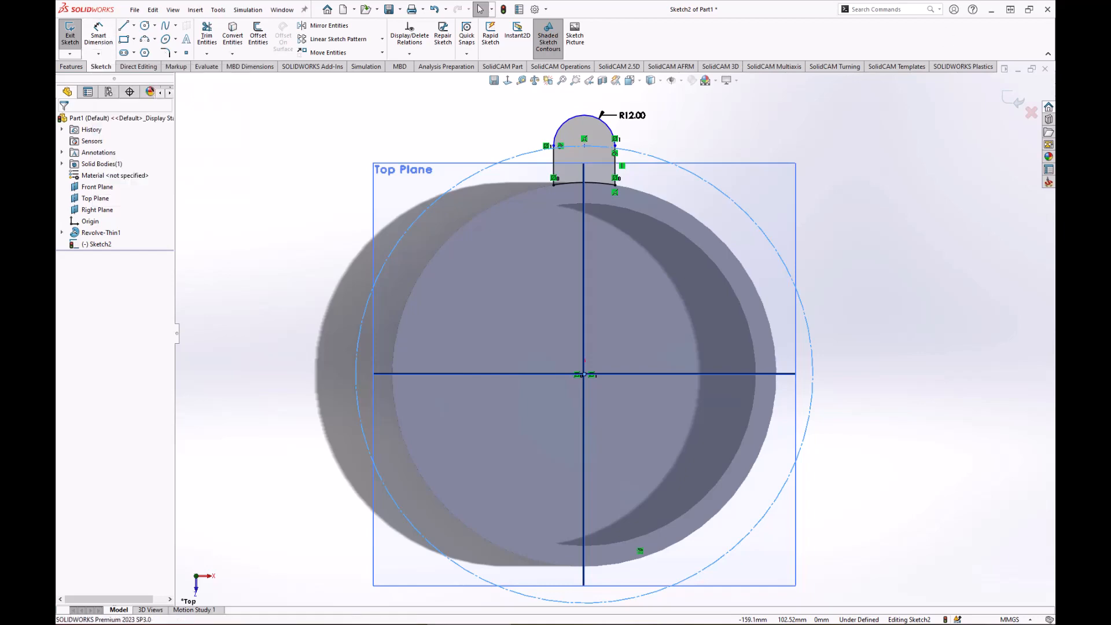
# Step: Check the mounting holes' pitch circle in the PDF drawing, and dimension the construction circle's diameter as 180 mm
pyautogui.moveTo(1054, 86)
pyautogui.mouseDown()
pyautogui.moveTo(473, 81)
pyautogui.moveTo(474, 66)
pyautogui.mouseUp()
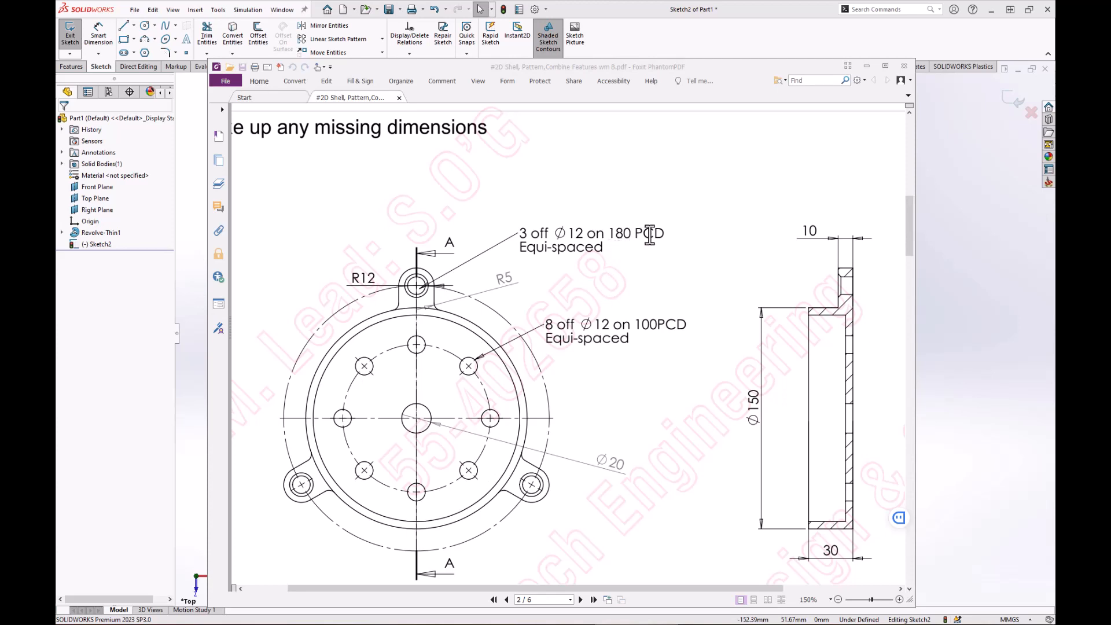
pyautogui.moveTo(564, 67); pyautogui.dragTo(57, 67)
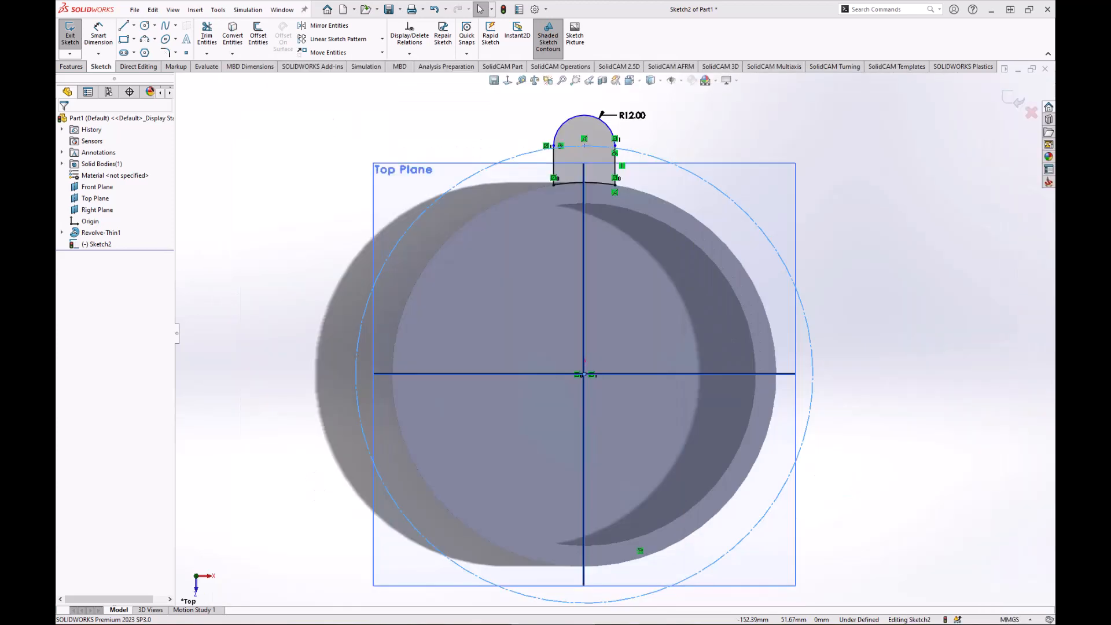
pyautogui.click(99, 34)
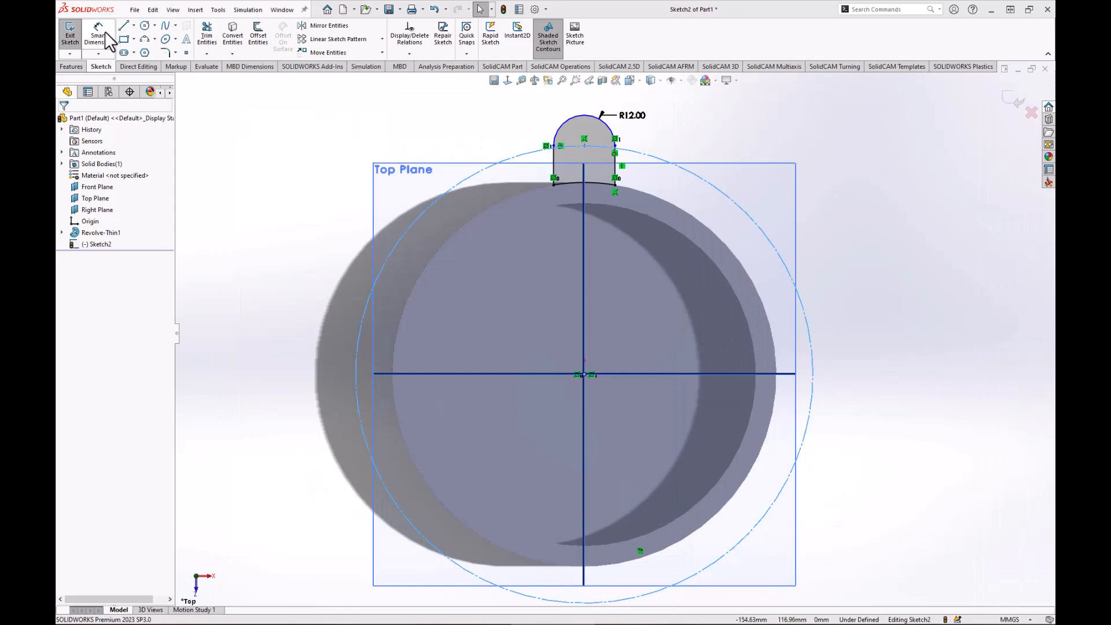
pyautogui.click(736, 210)
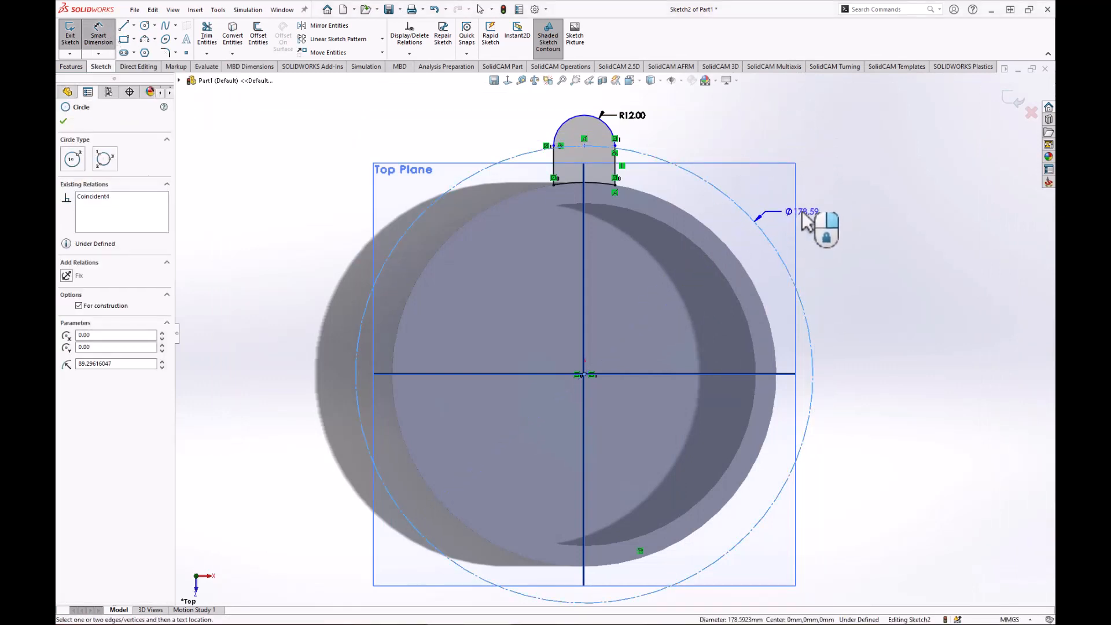
pyautogui.click(802, 214)
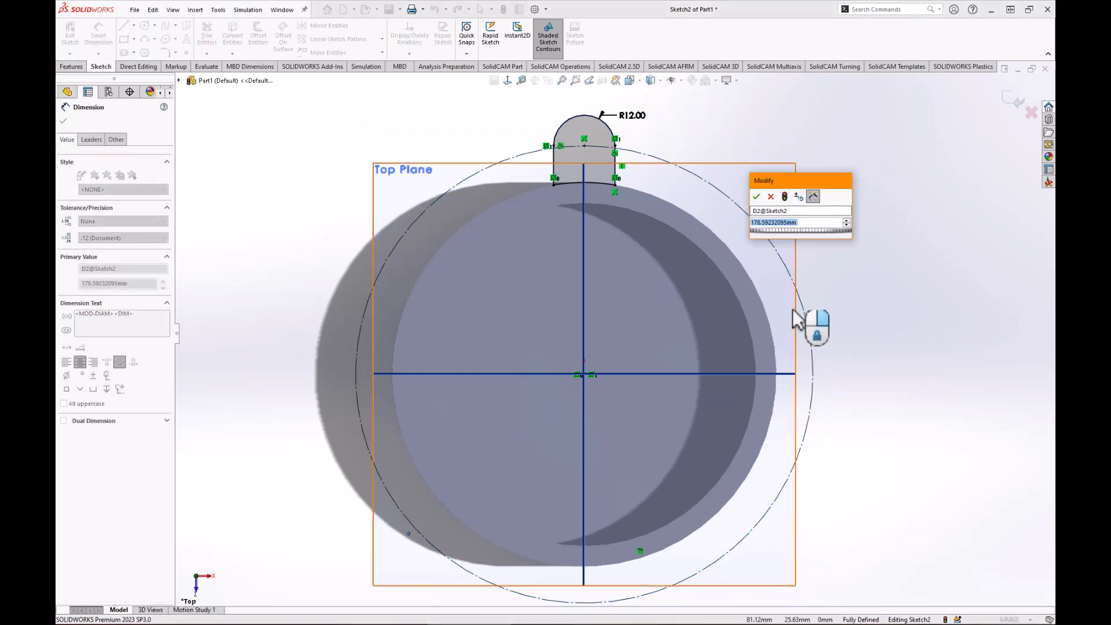
pyautogui.press('Return')
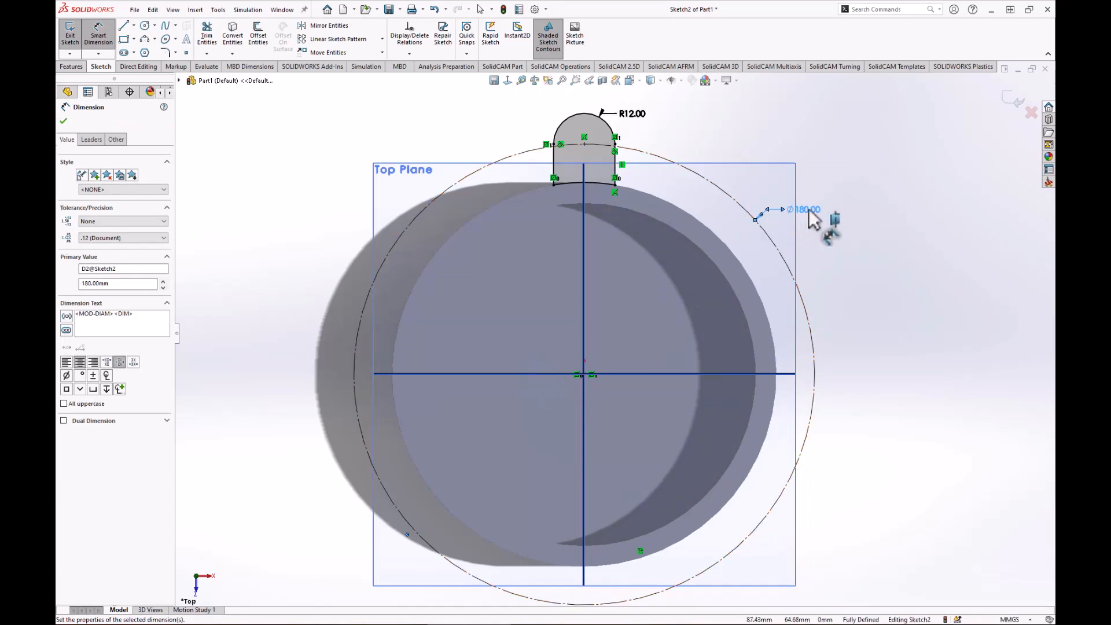
# Step: Reposition the pitch circle's diameter dimension and the lug arc's radius dimension clear of the sketch, just beside the lug
pyautogui.moveTo(807, 208); pyautogui.dragTo(813, 129)
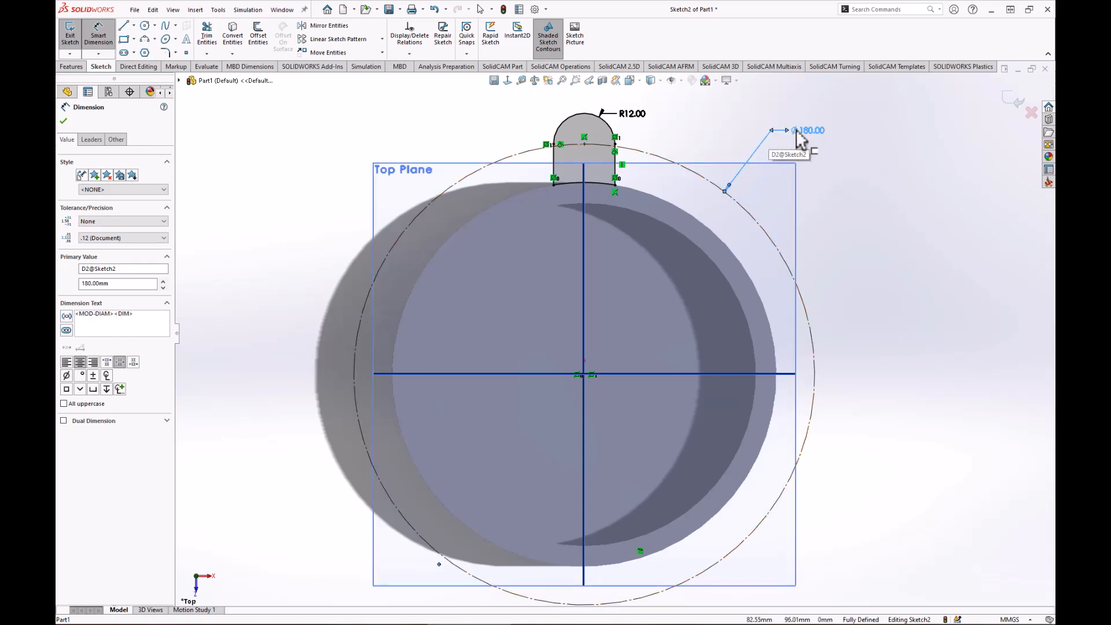
pyautogui.moveTo(796, 129); pyautogui.dragTo(710, 116)
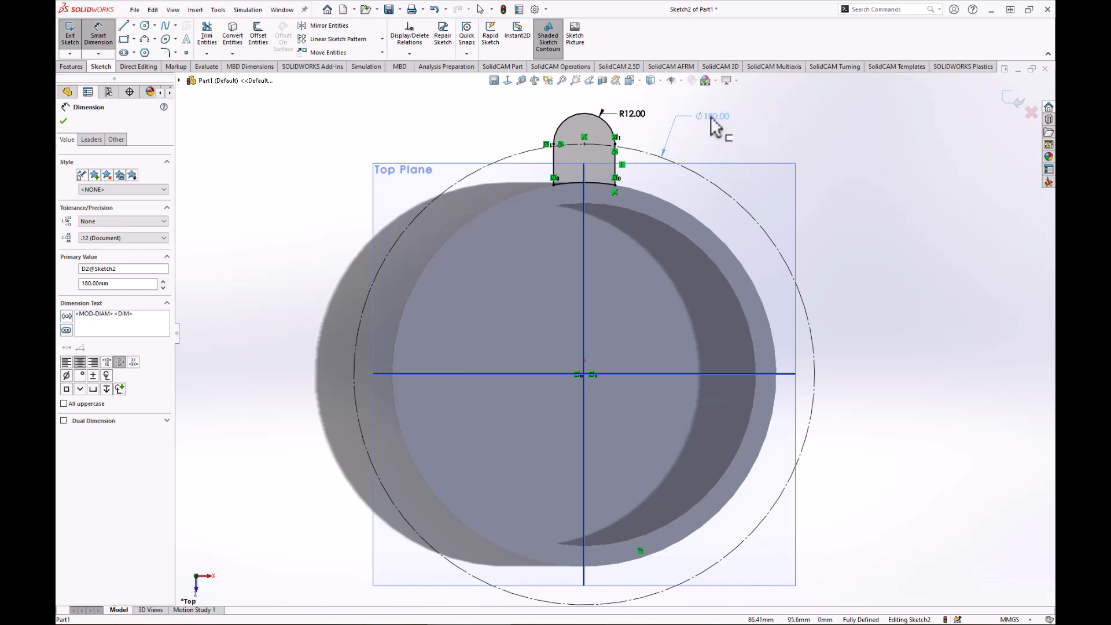
pyautogui.moveTo(631, 114); pyautogui.dragTo(662, 100)
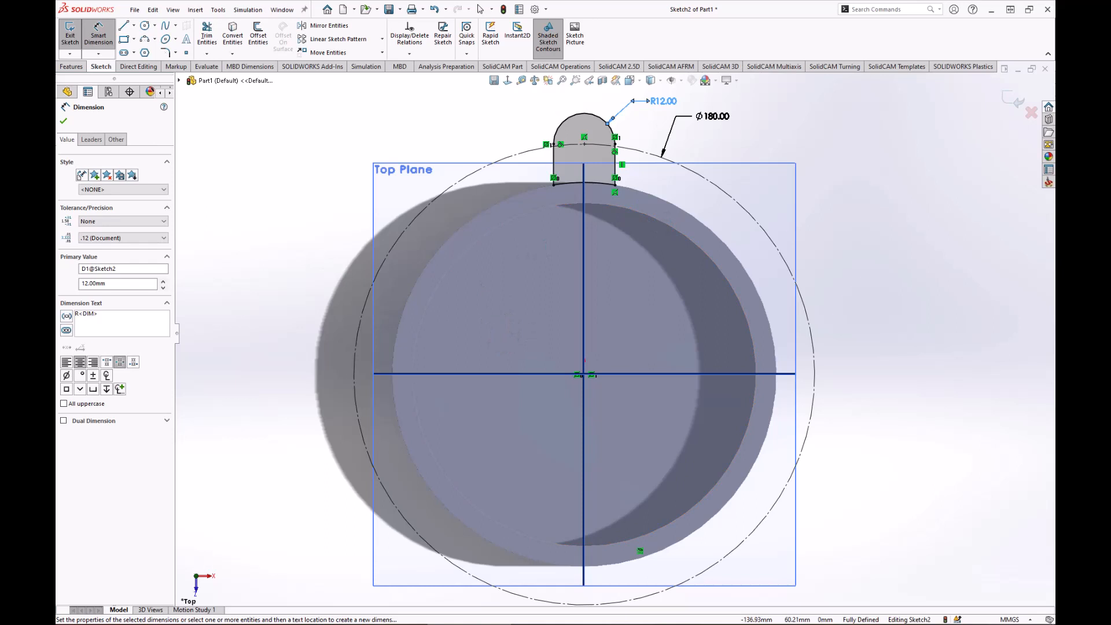
# Step: Extrude the lug profile as a blind boss 10 mm deep from the sketch plane, merged with the case
pyautogui.click(75, 66)
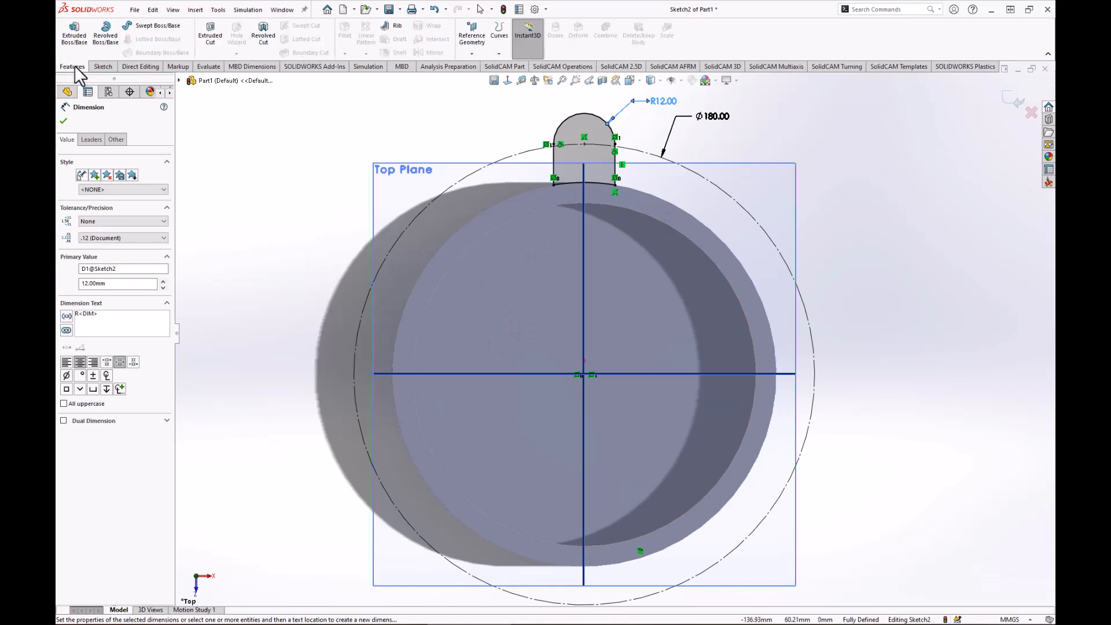
pyautogui.click(75, 32)
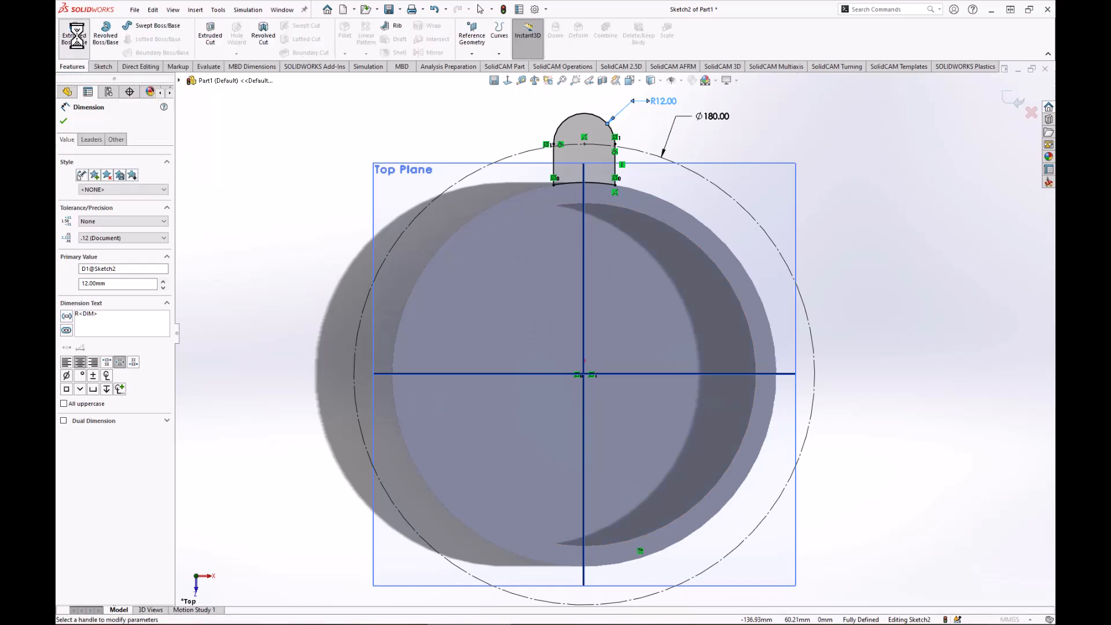
pyautogui.moveTo(723, 359)
pyautogui.mouseDown(button='middle')
pyautogui.moveTo(595, 302)
pyautogui.moveTo(572, 353)
pyautogui.moveTo(584, 362)
pyautogui.mouseUp(button='middle')
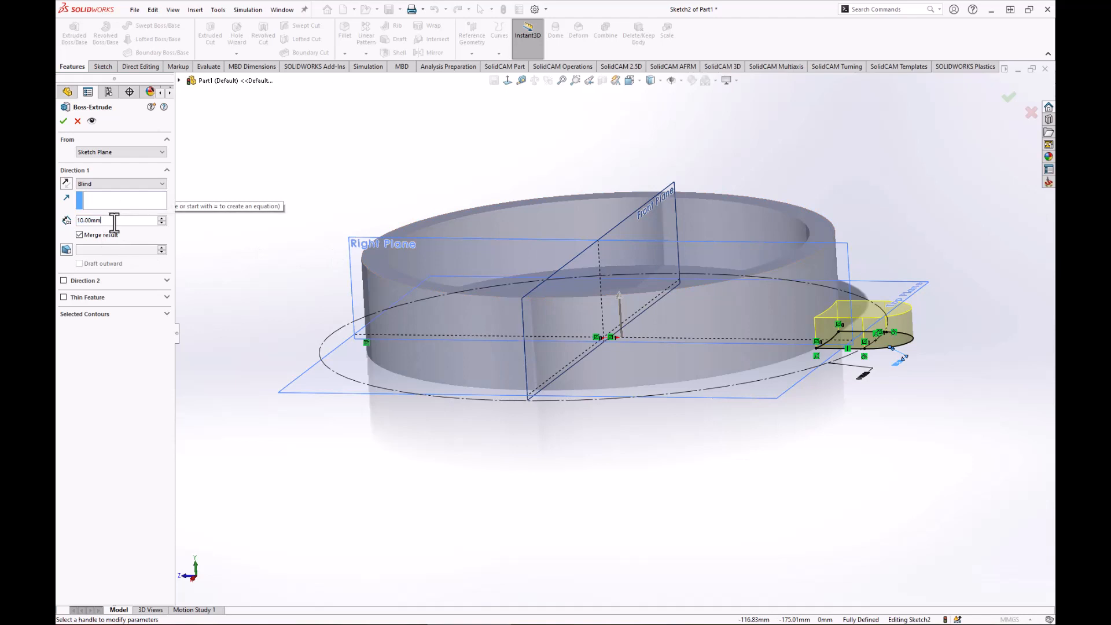
pyautogui.moveTo(112, 221); pyautogui.dragTo(76, 221)
pyautogui.moveTo(324, 307); pyautogui.dragTo(503, 367, button='middle')
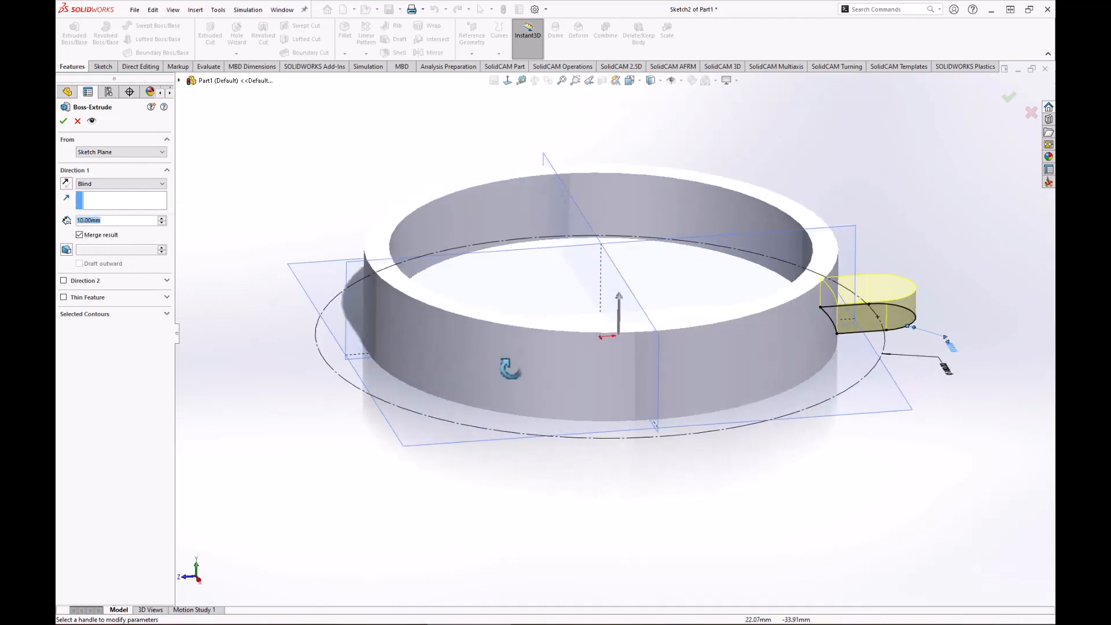
pyautogui.click(63, 122)
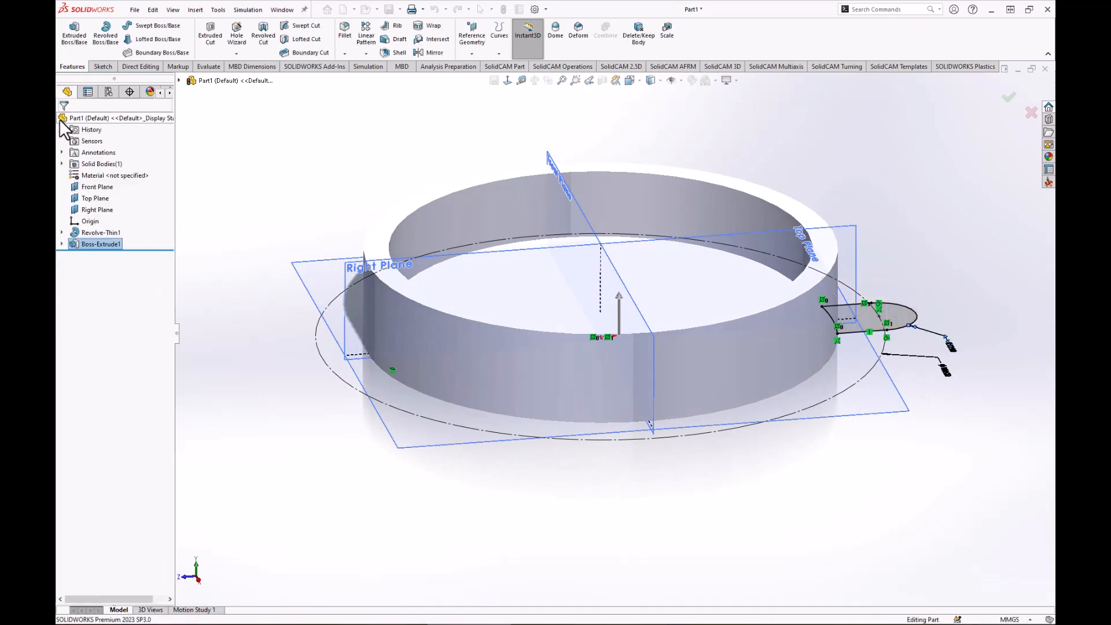
# Step: Set the model's display style to Shaded With Edges and clear the selection
pyautogui.moveTo(578, 260); pyautogui.dragTo(654, 81, button='middle')
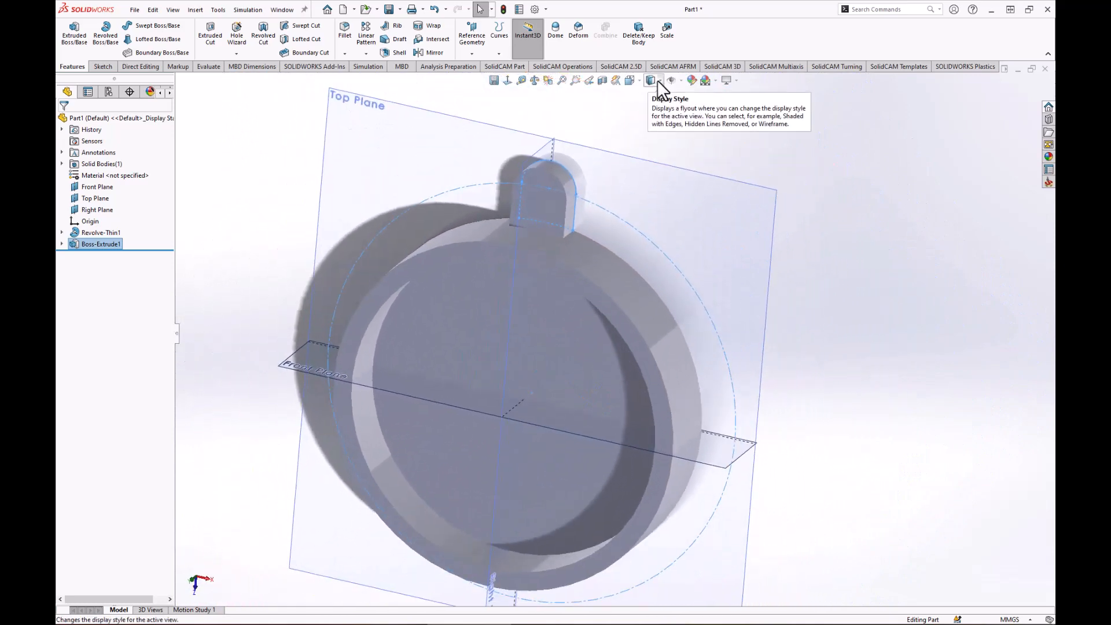
pyautogui.click(657, 80)
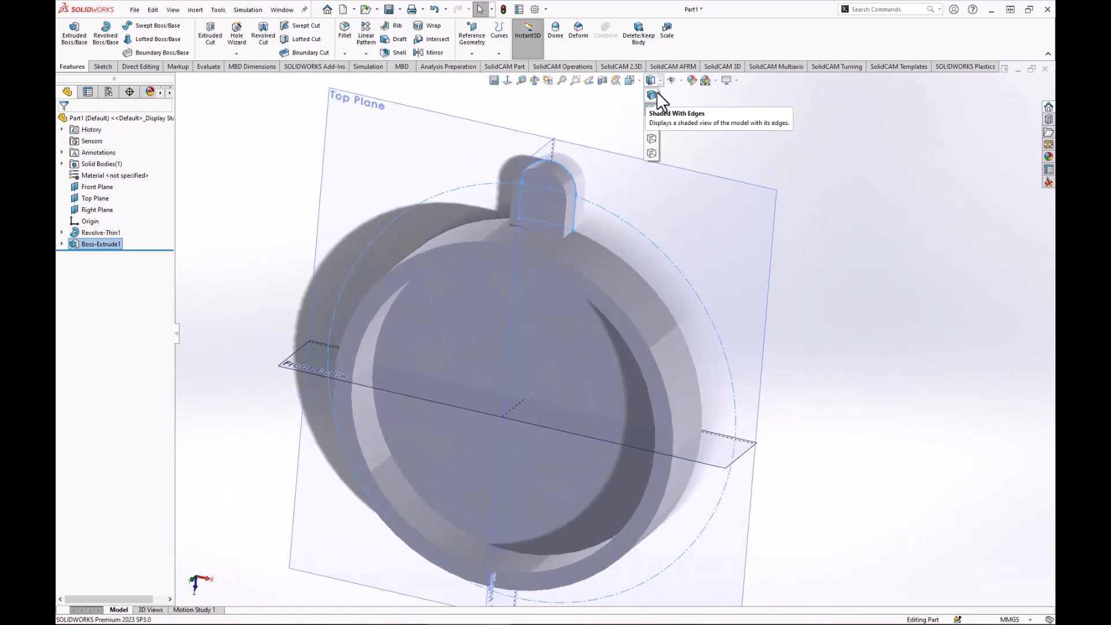
pyautogui.click(653, 95)
pyautogui.click(866, 186)
pyautogui.scroll(2, 638, 324)
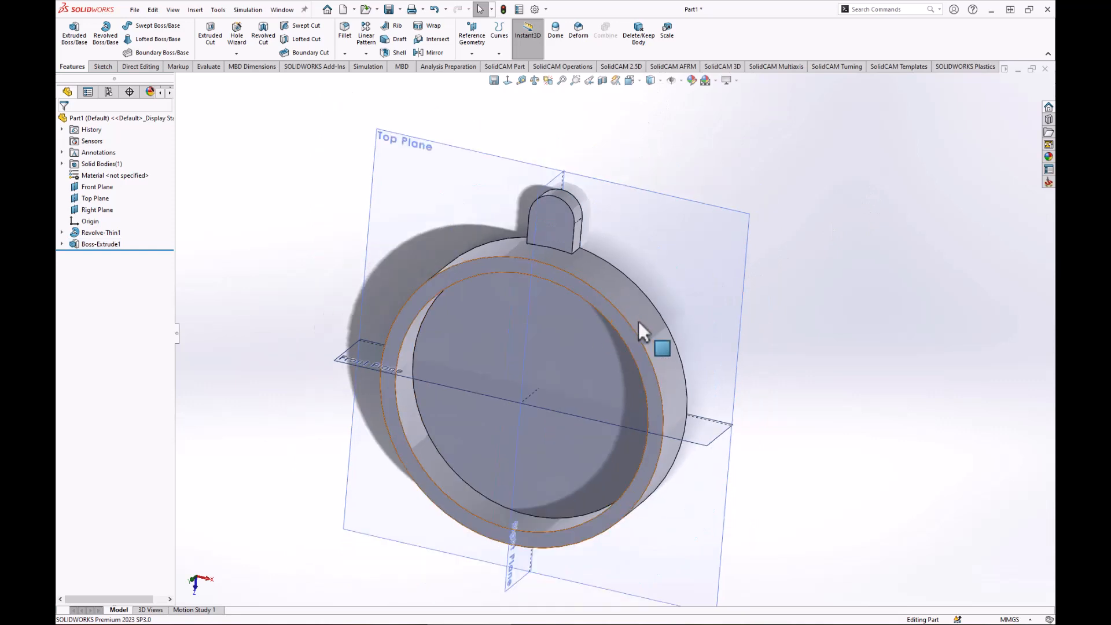
pyautogui.moveTo(637, 321); pyautogui.dragTo(609, 300, button='middle')
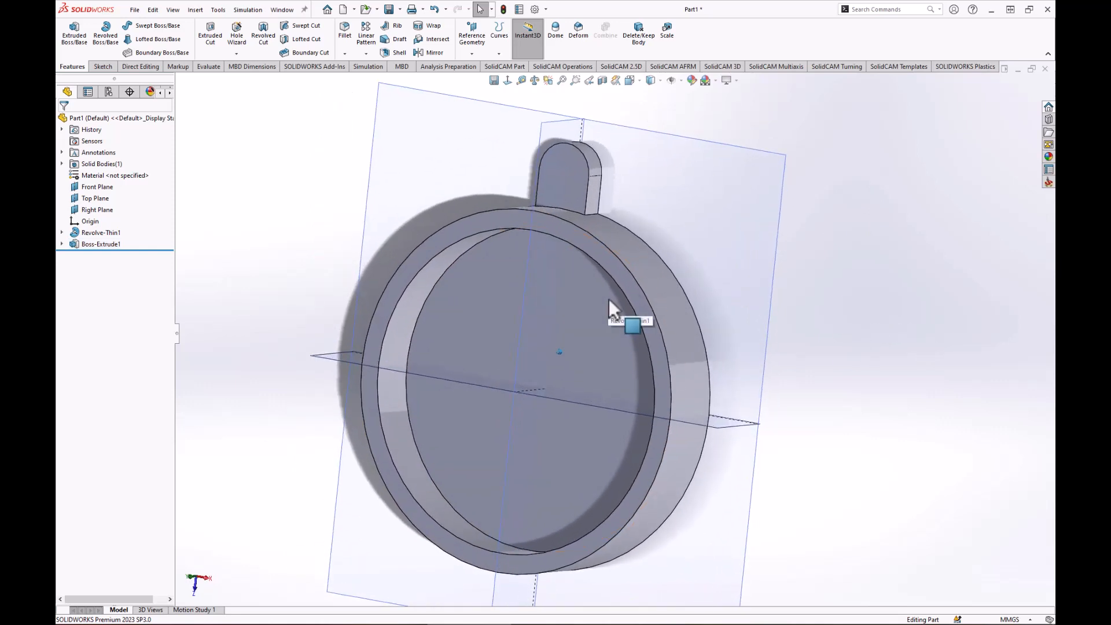
# Step: Fillet both edges where the lug's sides meet the case's outer wall with a 5 mm symmetric radius
pyautogui.moveTo(865, 237); pyautogui.dragTo(595, 299, button='middle')
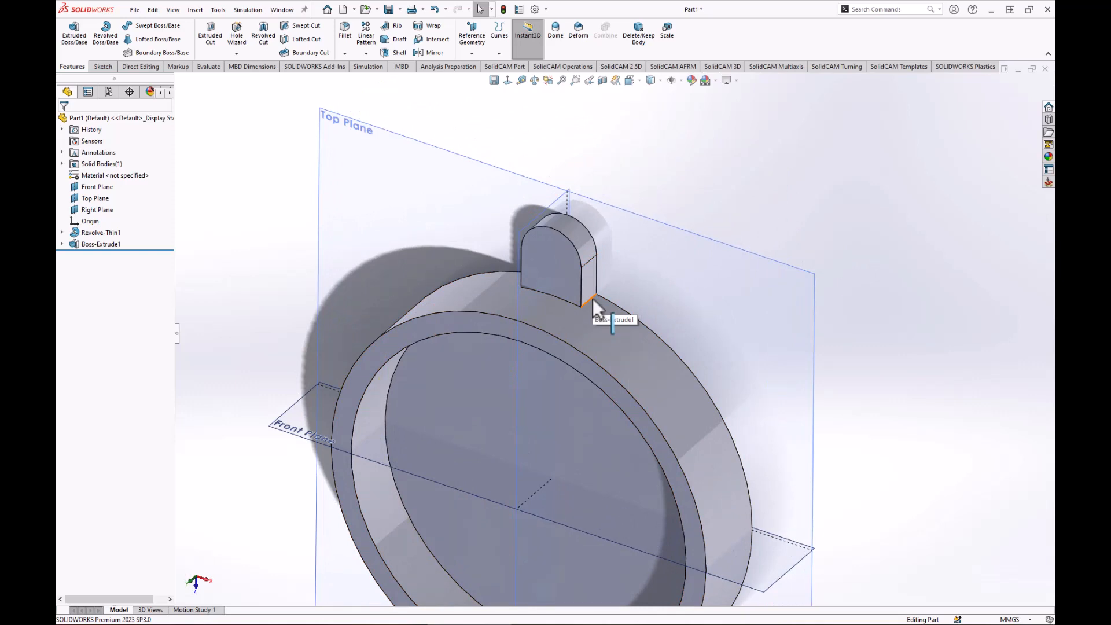
pyautogui.click(592, 297)
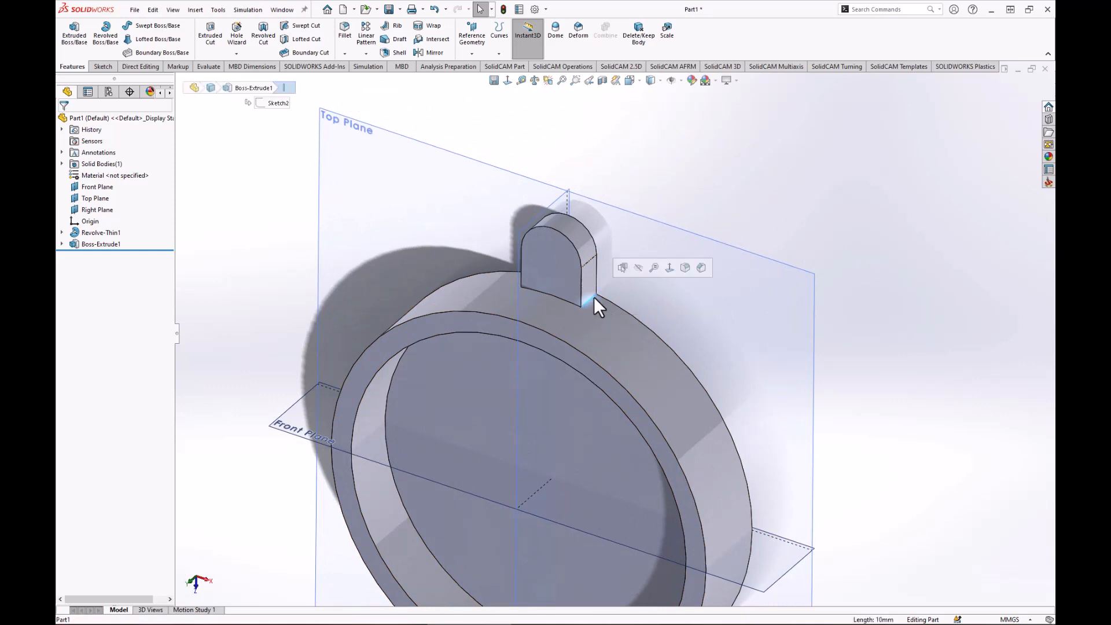
pyautogui.click(685, 266)
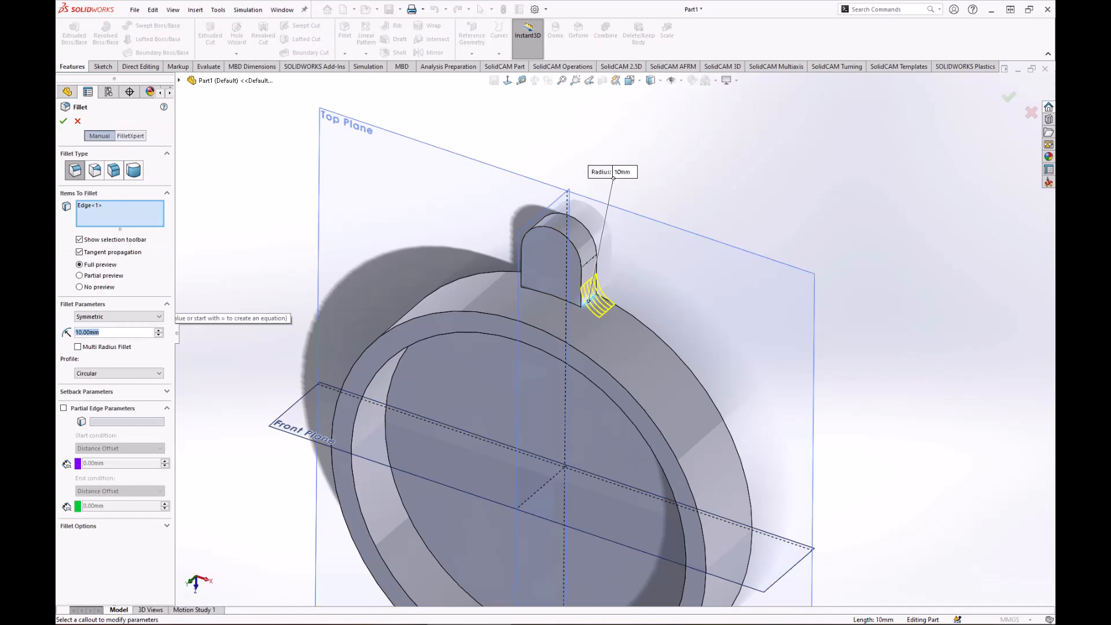
pyautogui.write('5')
pyautogui.press('Return')
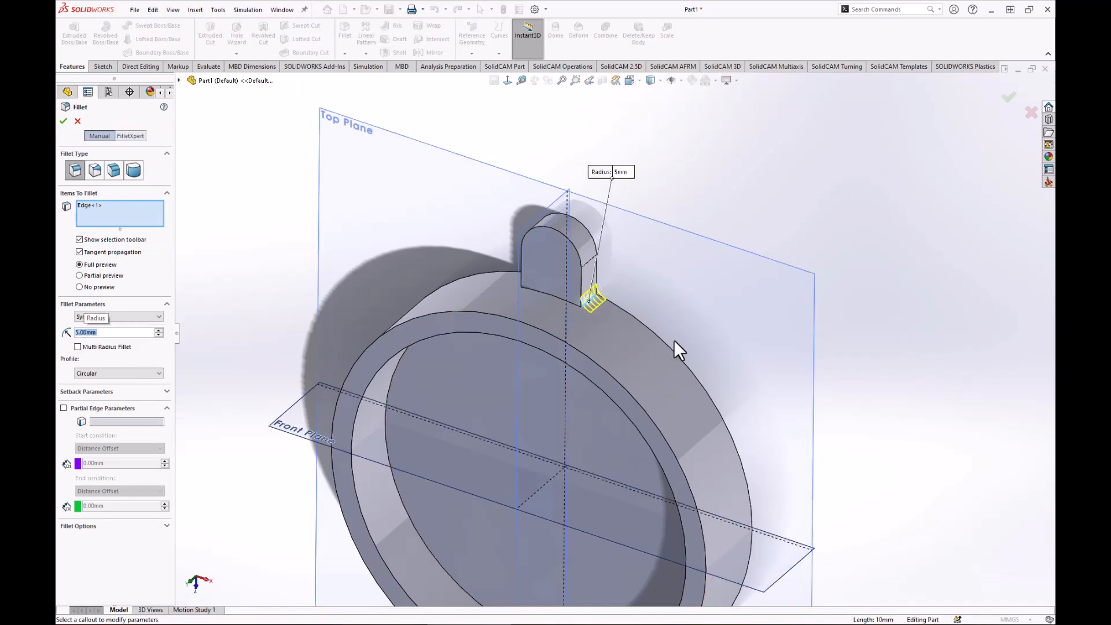
pyautogui.moveTo(673, 339); pyautogui.dragTo(559, 307, button='middle')
pyautogui.scroll(-3, 559, 308)
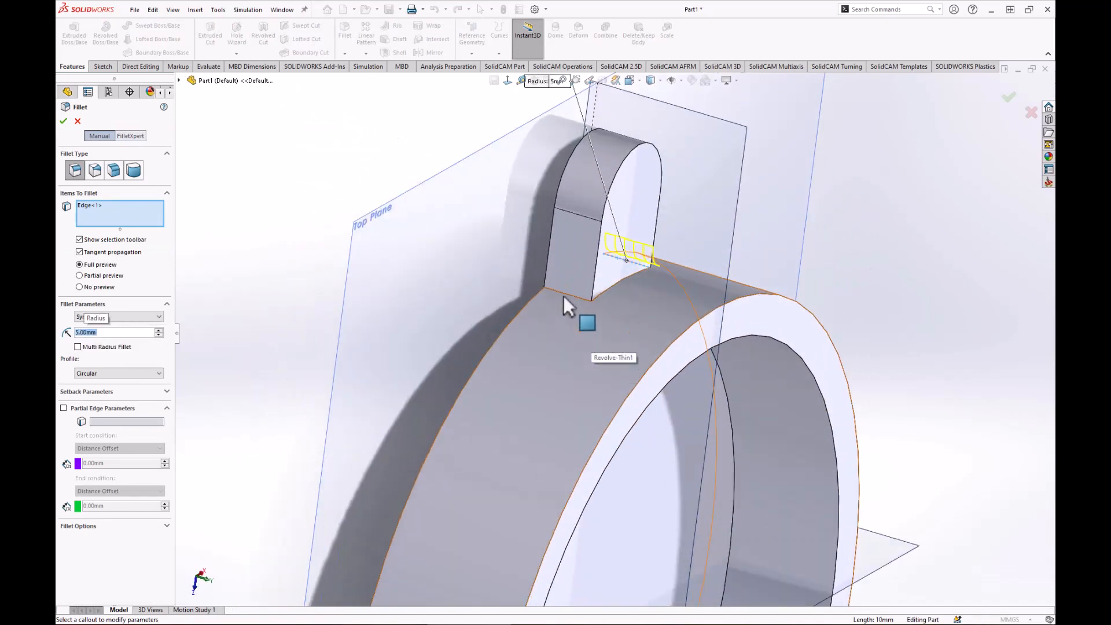
pyautogui.click(563, 293)
pyautogui.scroll(2, 607, 359)
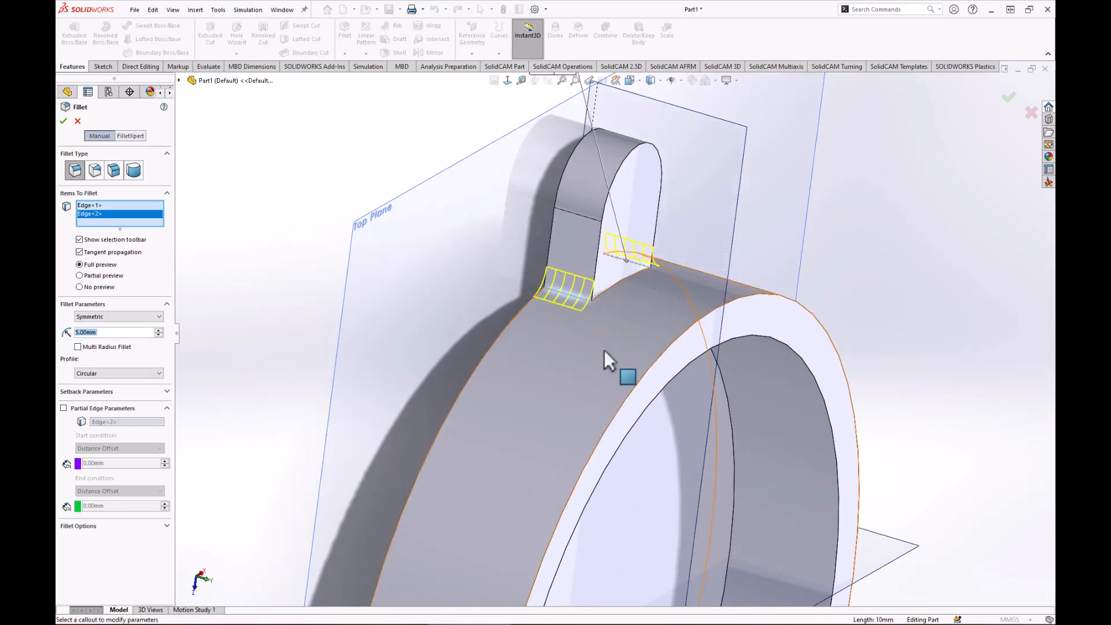
pyautogui.moveTo(607, 360); pyautogui.dragTo(473, 331, button='middle')
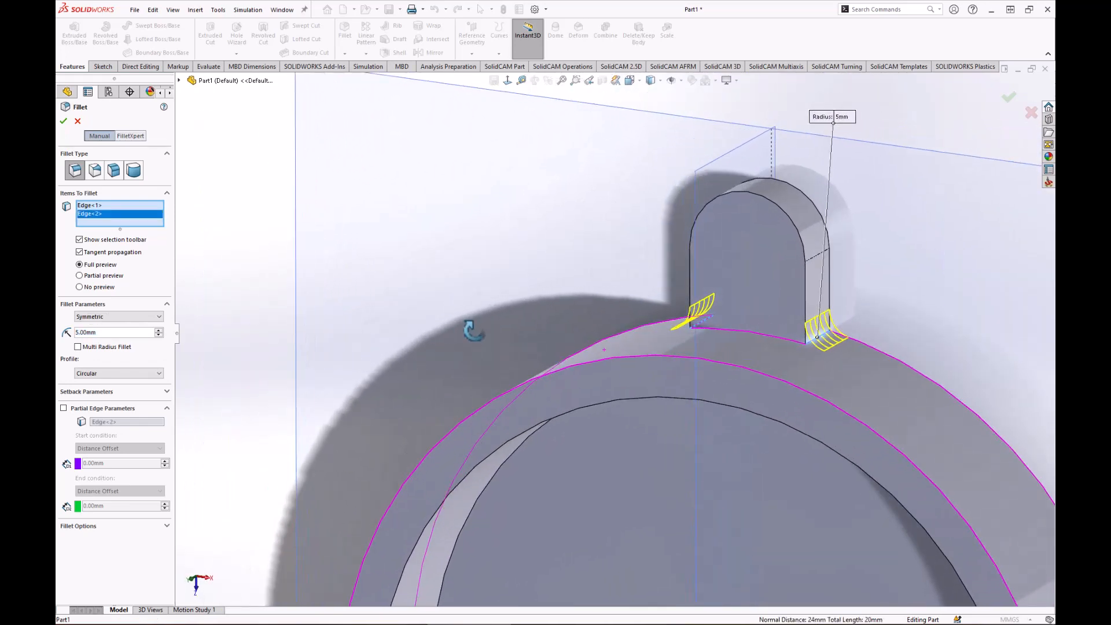
pyautogui.click(64, 121)
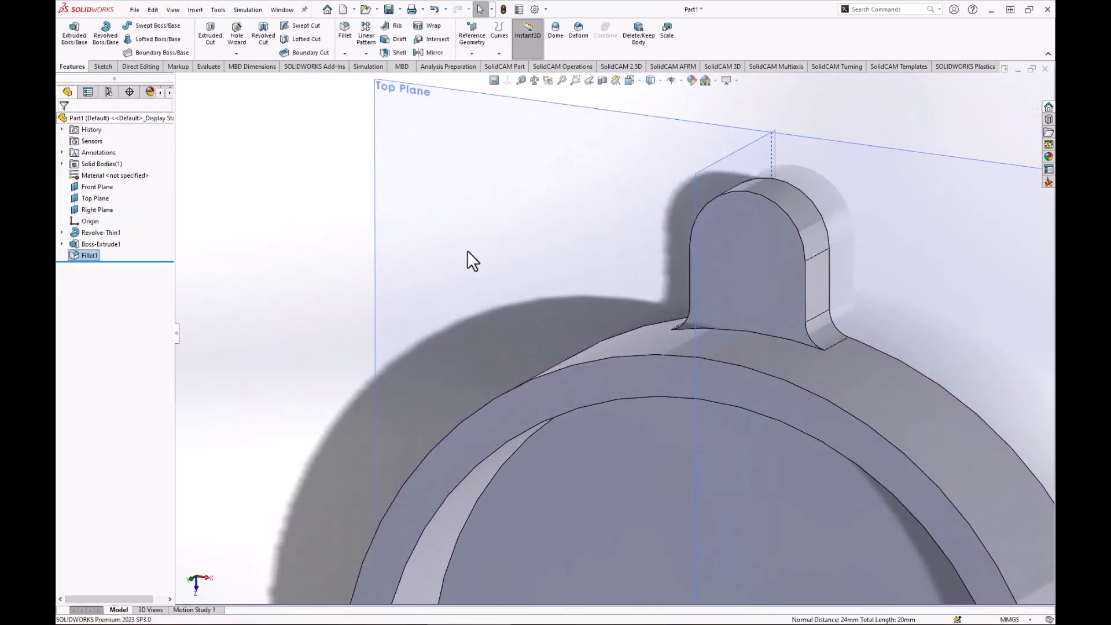
# Step: Start a Hole Wizard plain hole using the ISO standard, Drill sizes type and Ø12.0 size
pyautogui.scroll(3, 466, 258)
pyautogui.keyDown('ctrl'); pyautogui.moveTo(744, 434); pyautogui.dragTo(589, 391, button='middle'); pyautogui.keyUp('ctrl')
pyautogui.scroll(4, 595, 370)
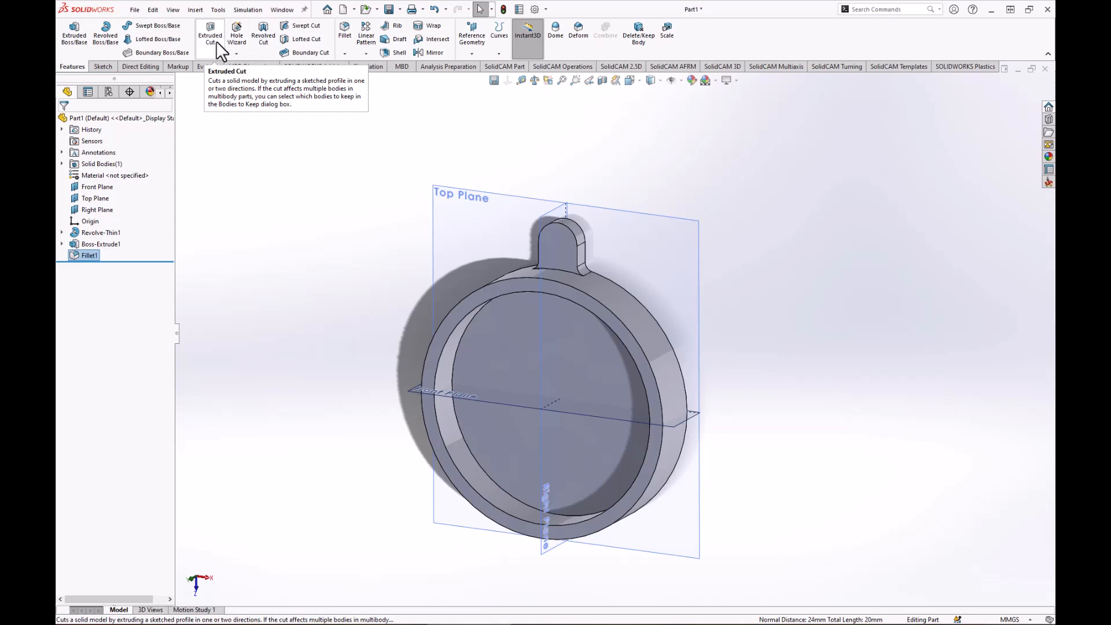
pyautogui.click(241, 27)
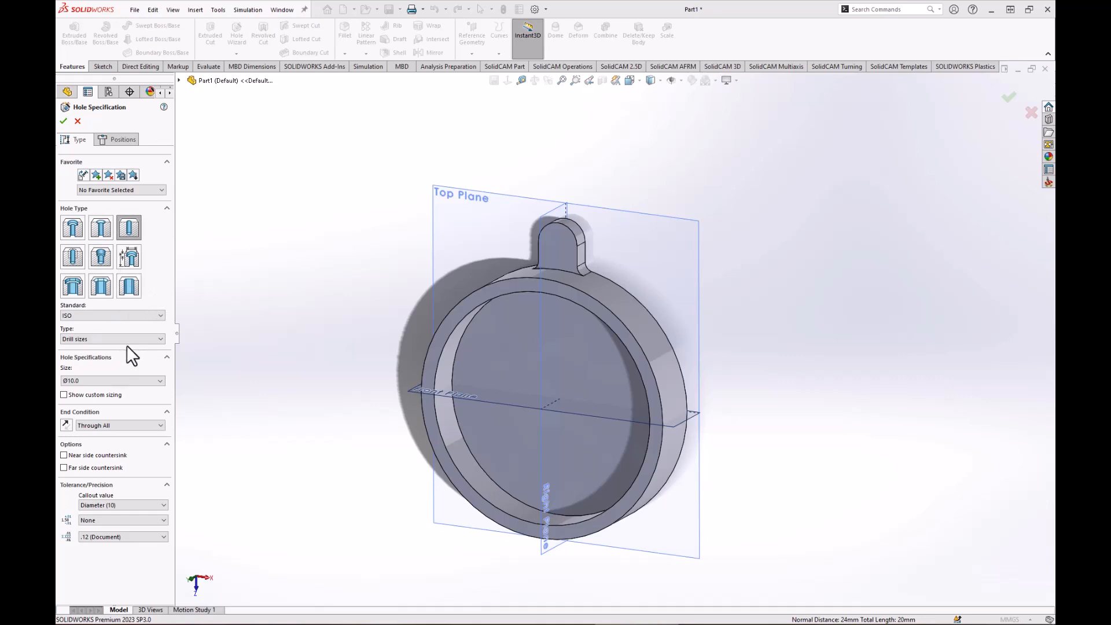
pyautogui.click(102, 314)
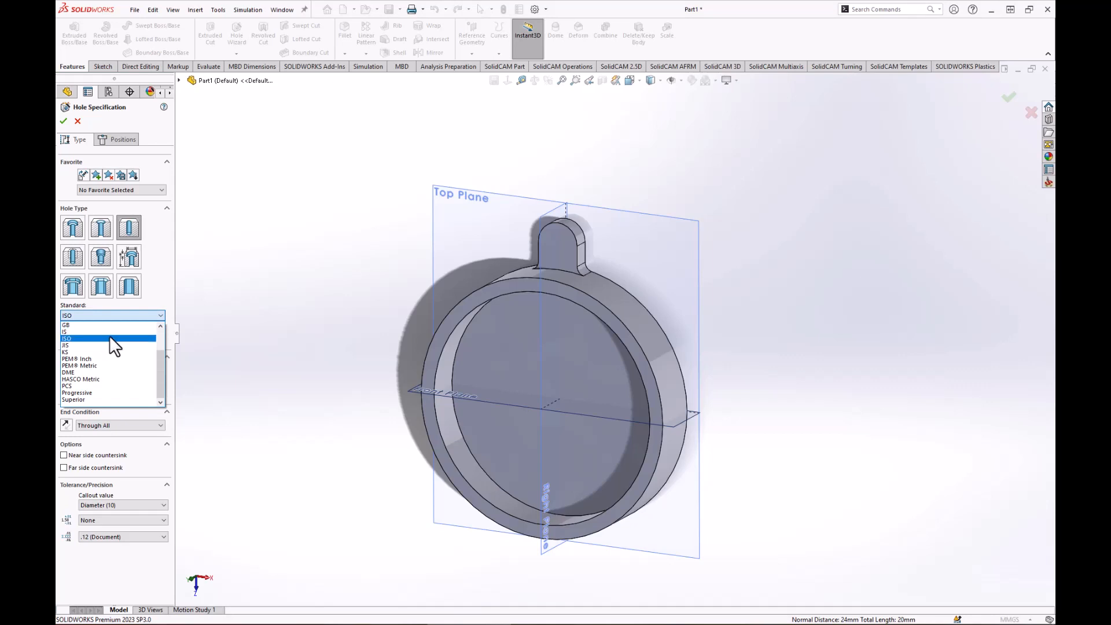
pyautogui.click(112, 337)
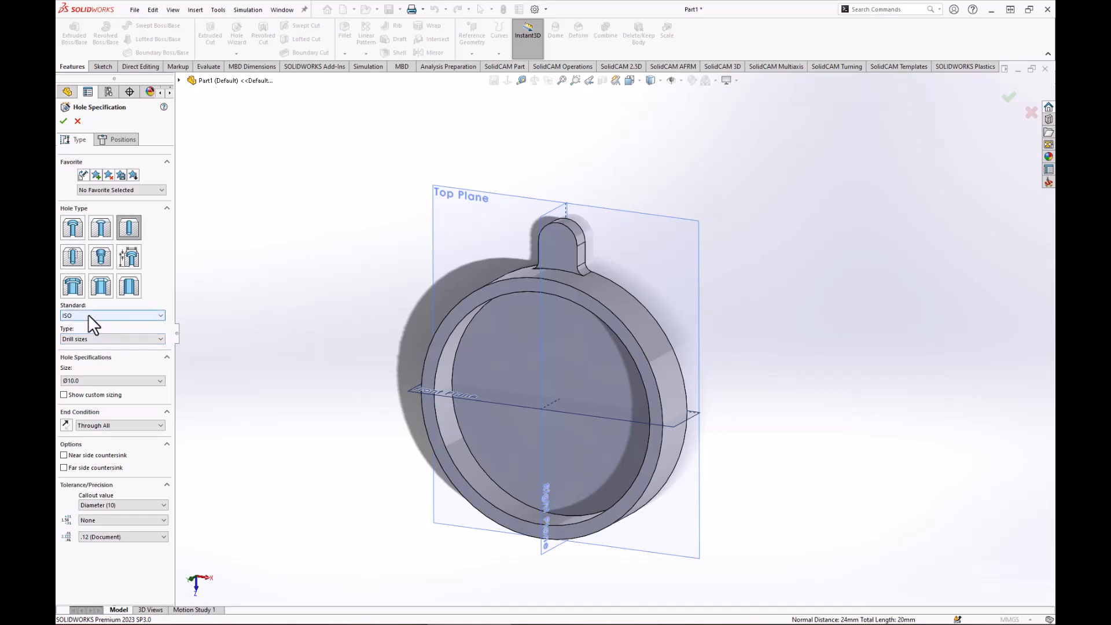
pyautogui.click(97, 339)
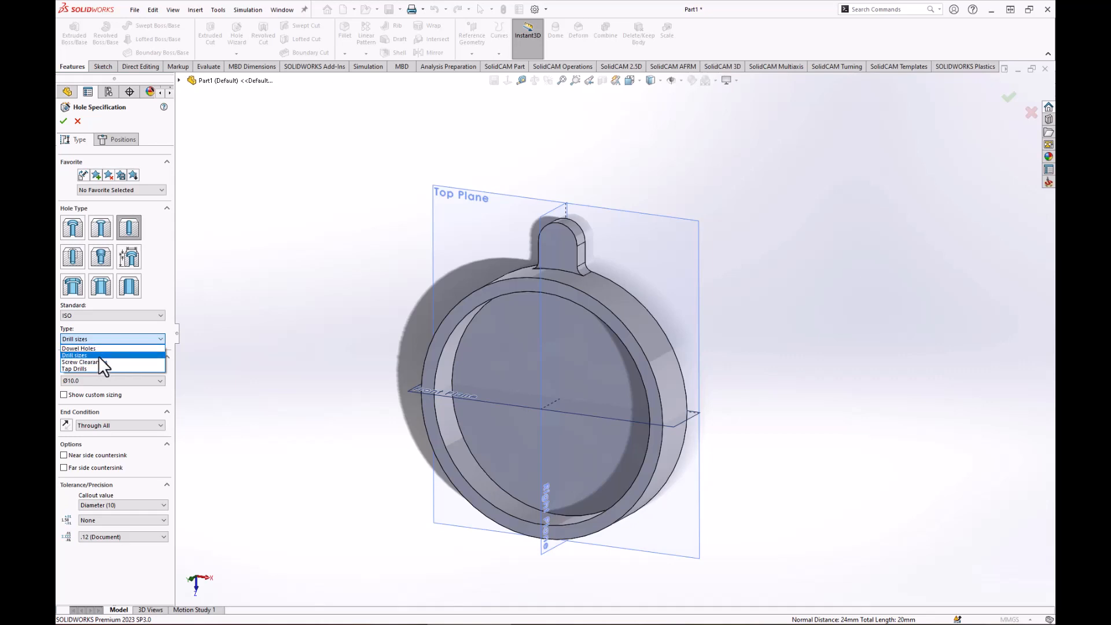
pyautogui.click(99, 356)
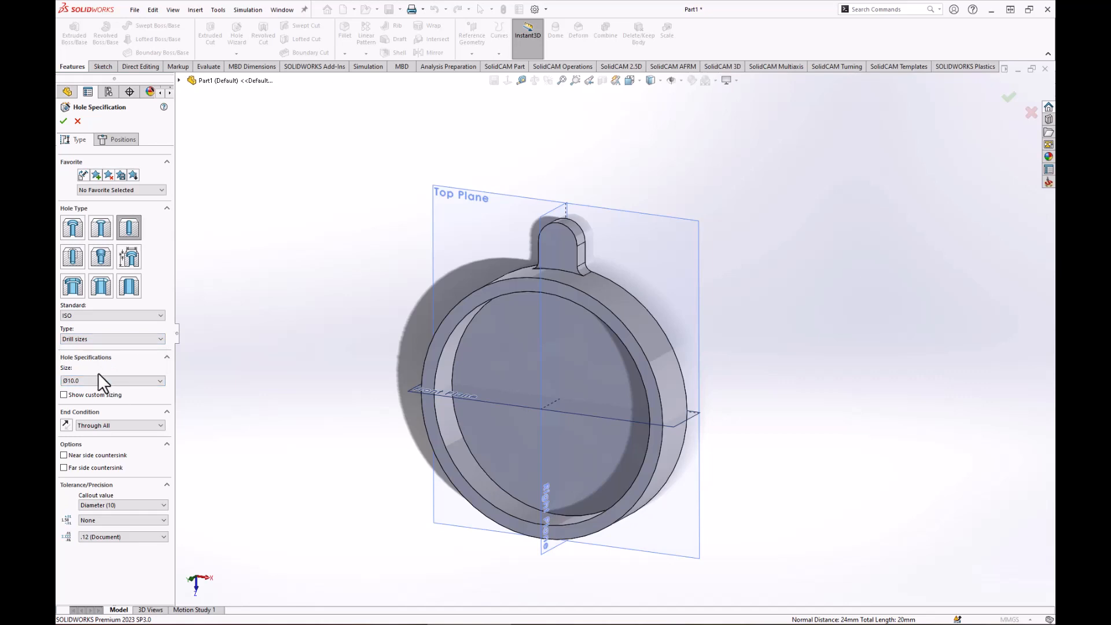
pyautogui.click(111, 378)
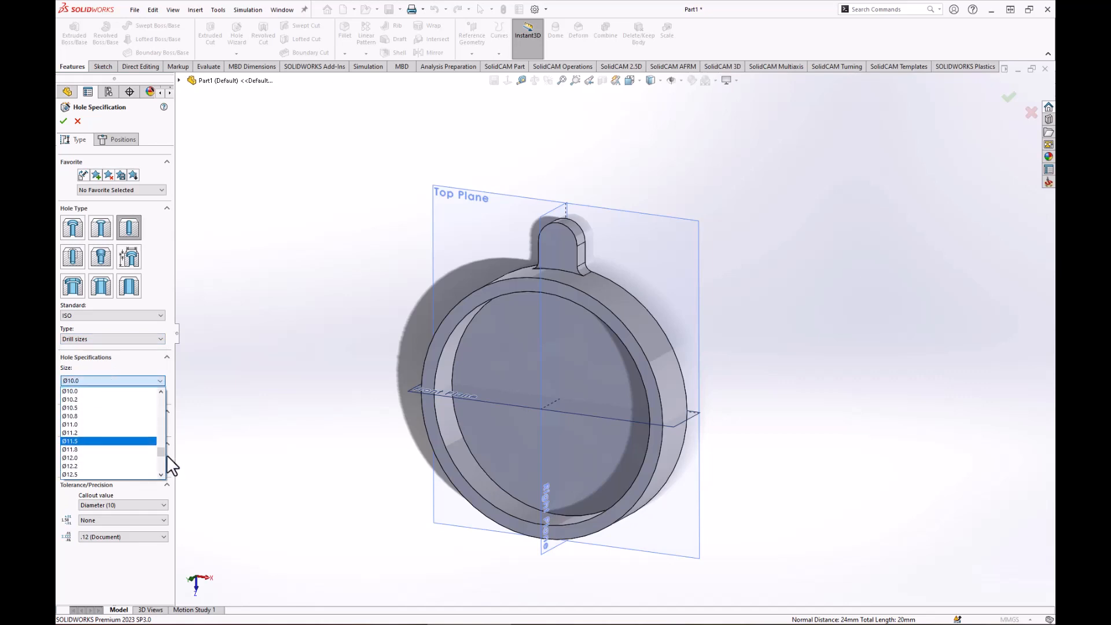
pyautogui.moveTo(161, 452)
pyautogui.mouseDown()
pyautogui.moveTo(169, 402)
pyautogui.moveTo(172, 469)
pyautogui.moveTo(172, 451)
pyautogui.mouseUp()
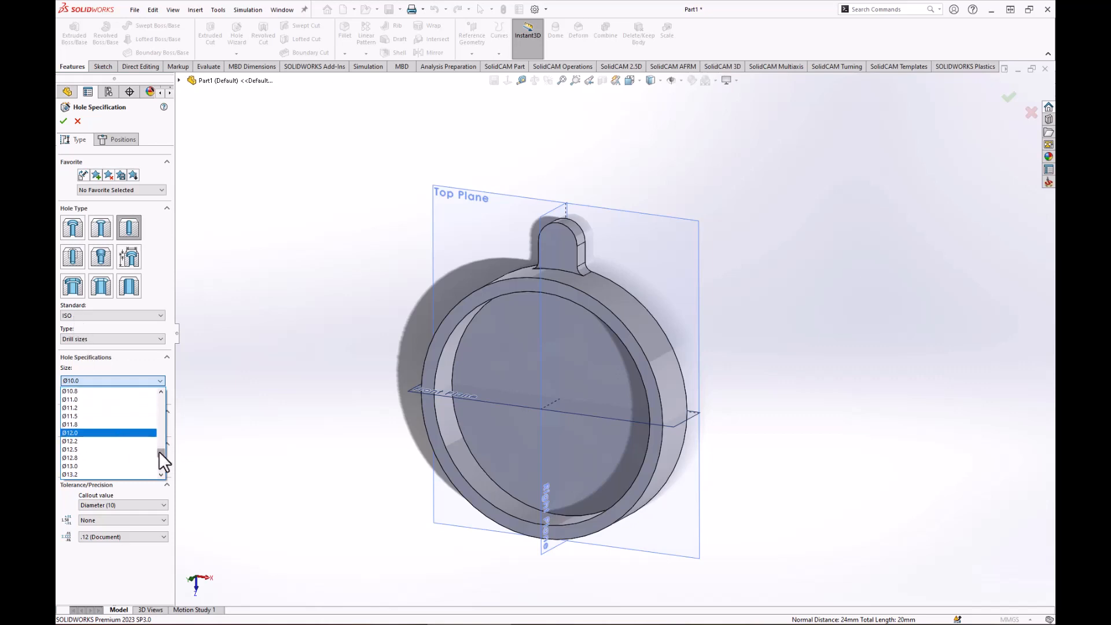
pyautogui.scroll(1, 160, 450)
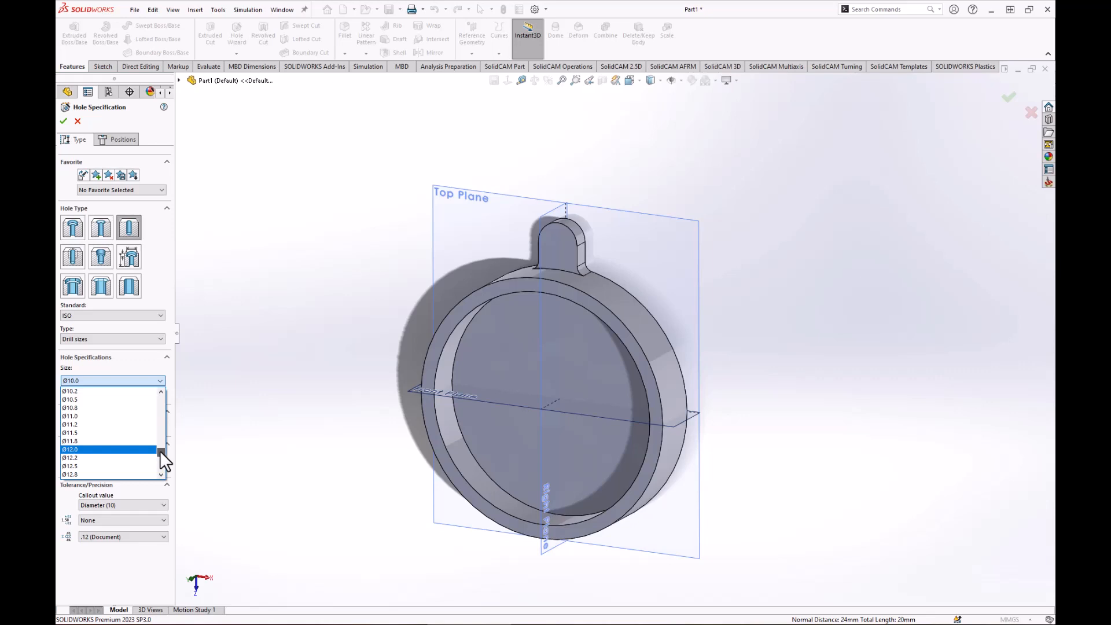
pyautogui.click(78, 449)
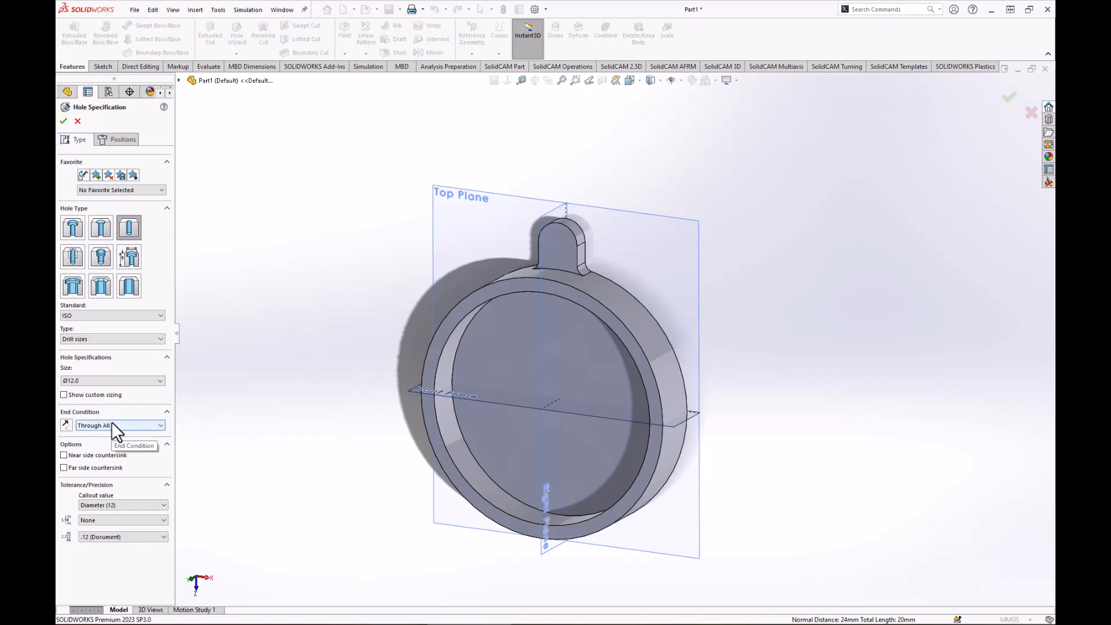
# Step: Check the reference drawing and add a near side countersink of 13 mm diameter to the hole specification
pyautogui.click(63, 454)
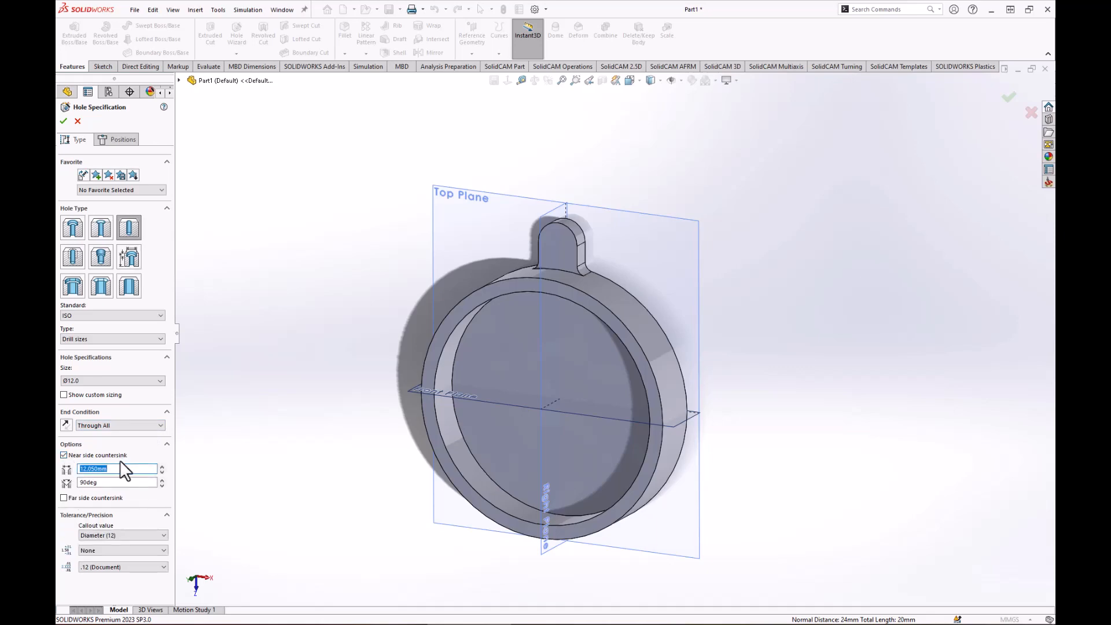
pyautogui.moveTo(1054, 102); pyautogui.dragTo(386, 92)
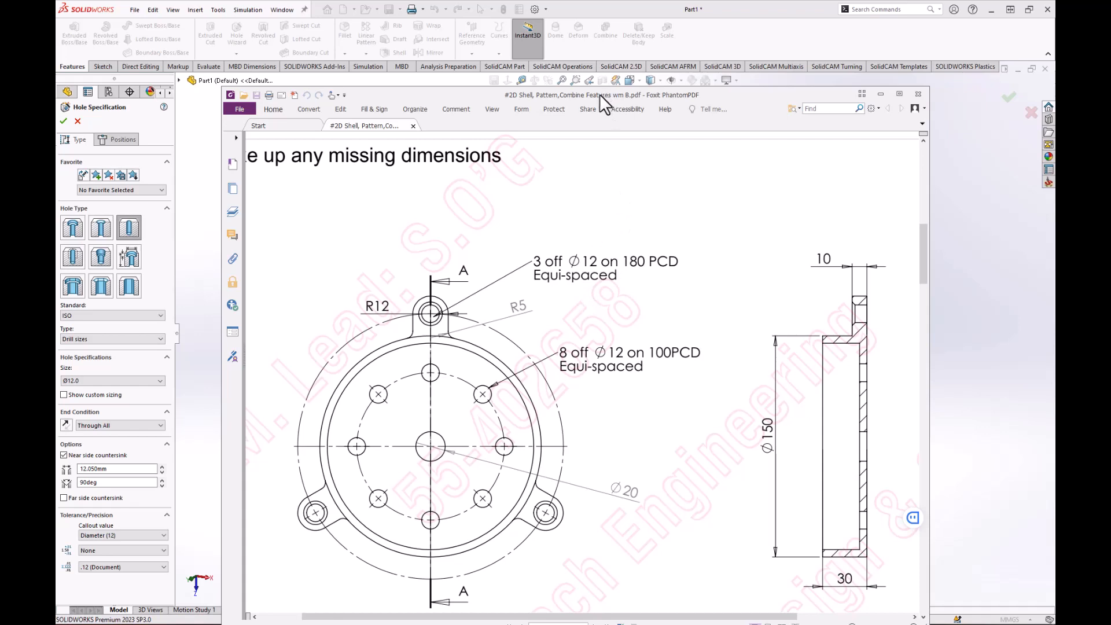
pyautogui.moveTo(598, 93); pyautogui.dragTo(1109, 110)
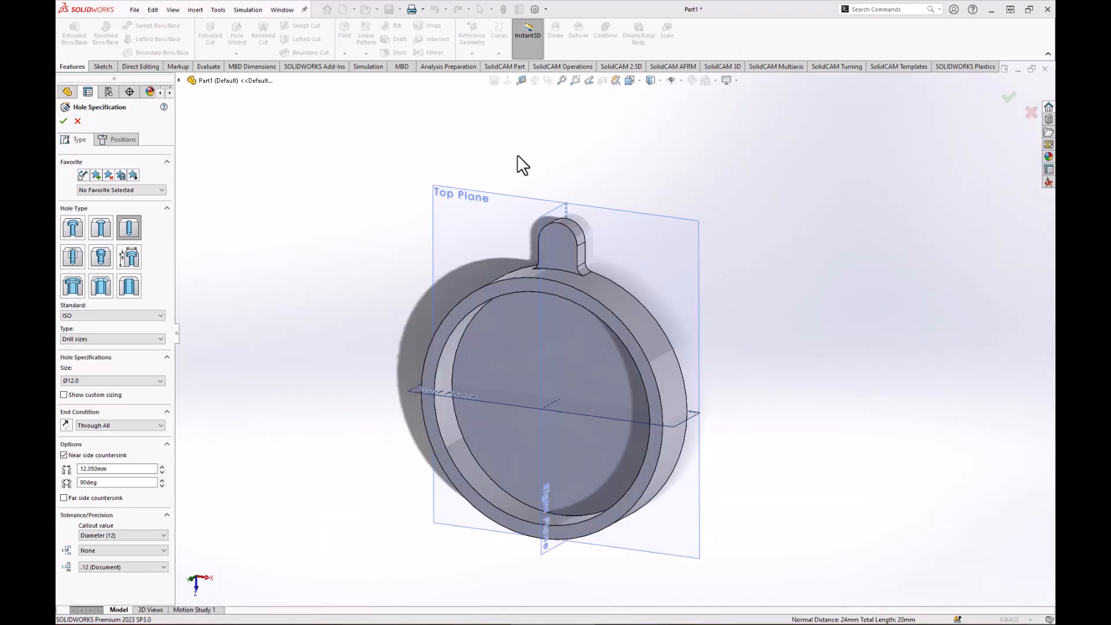
pyautogui.click(123, 468)
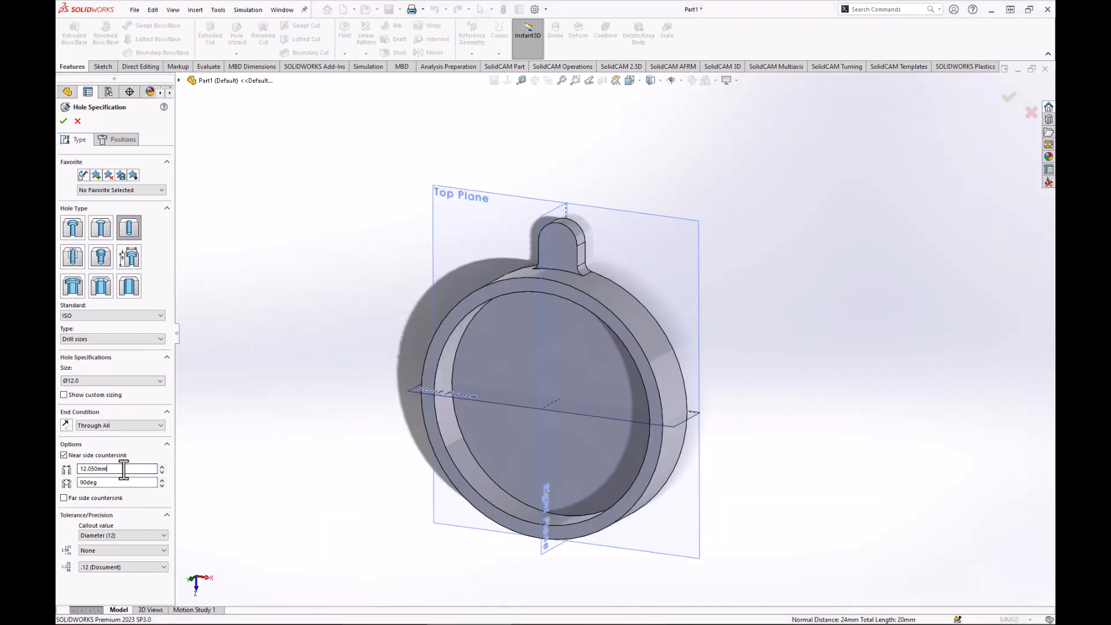
pyautogui.doubleClick(133, 469)
pyautogui.write('13')
pyautogui.click(110, 482)
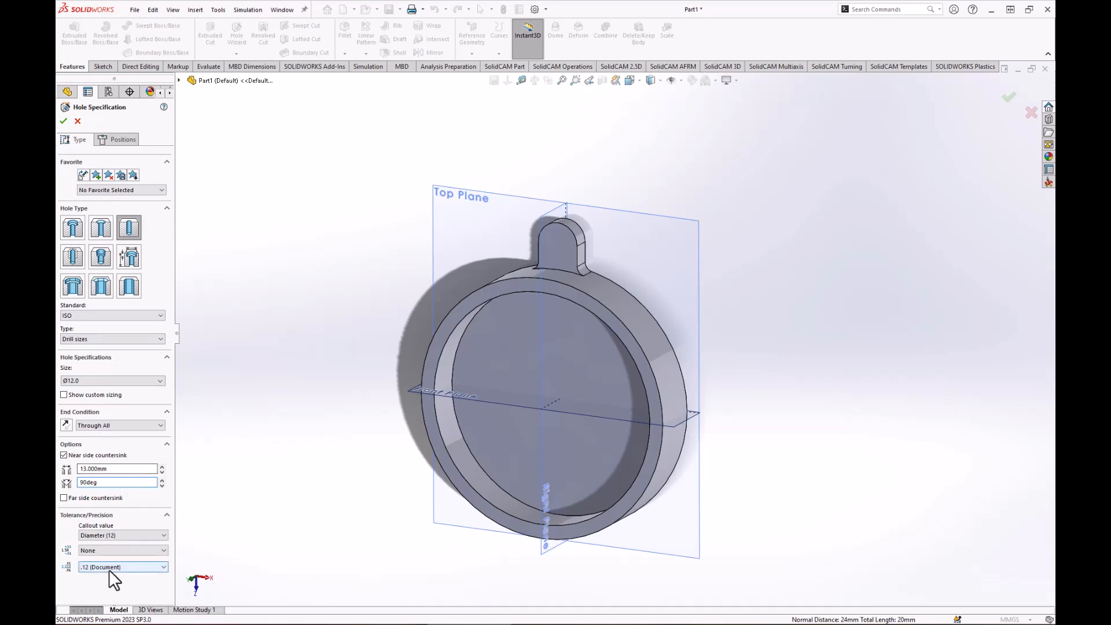
# Step: Hide the reference planes and position the hole on the lug's flat face at the centre of its rounded end
pyautogui.click(118, 140)
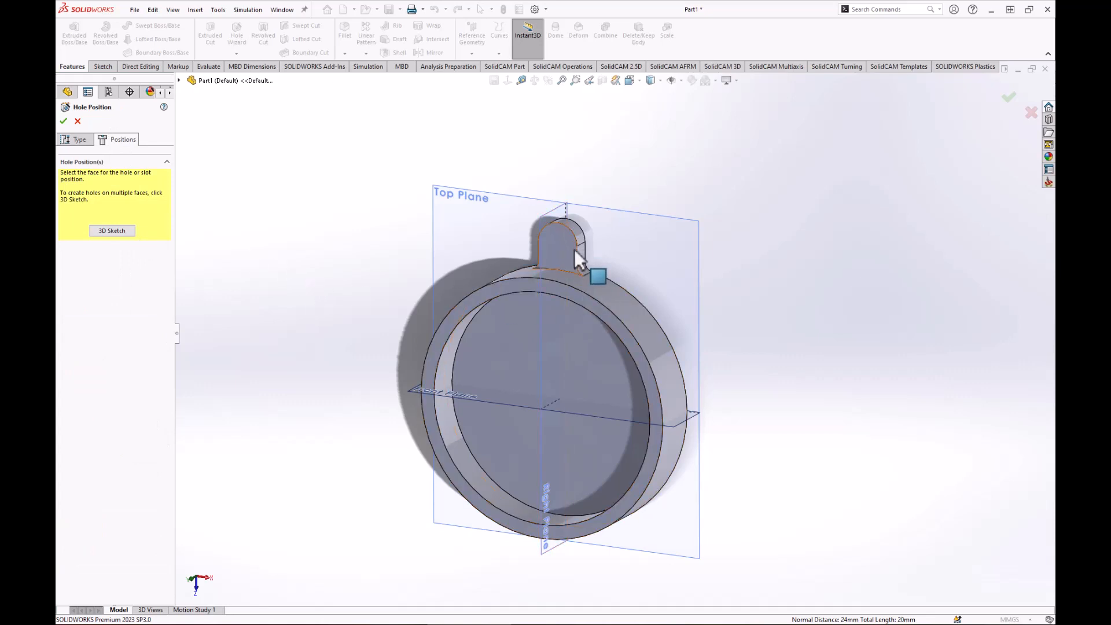
pyautogui.click(670, 81)
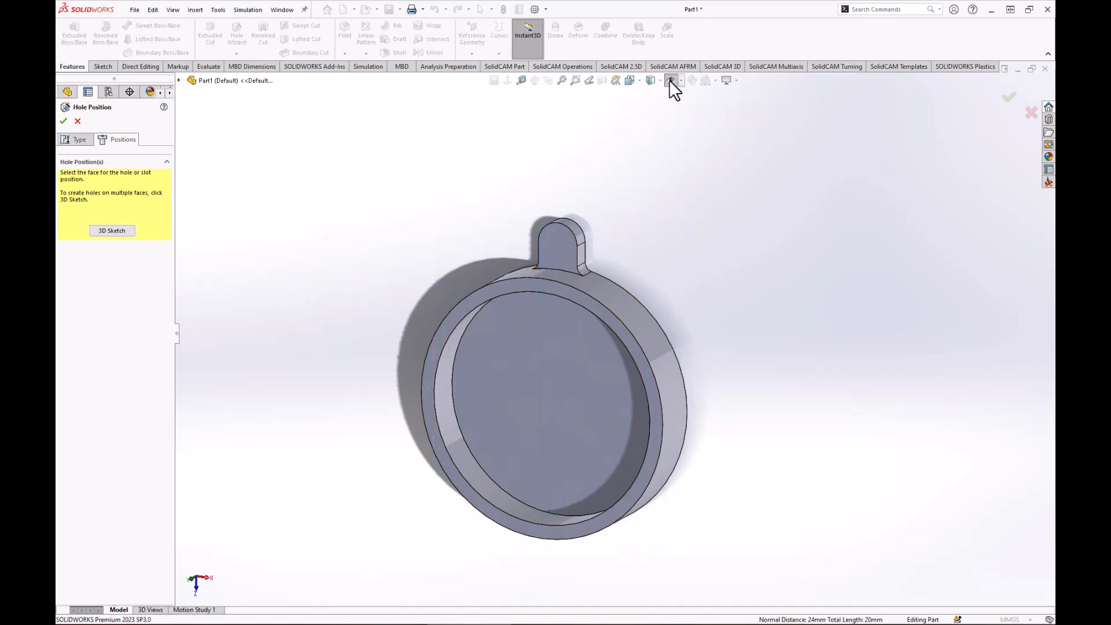
pyautogui.click(553, 235)
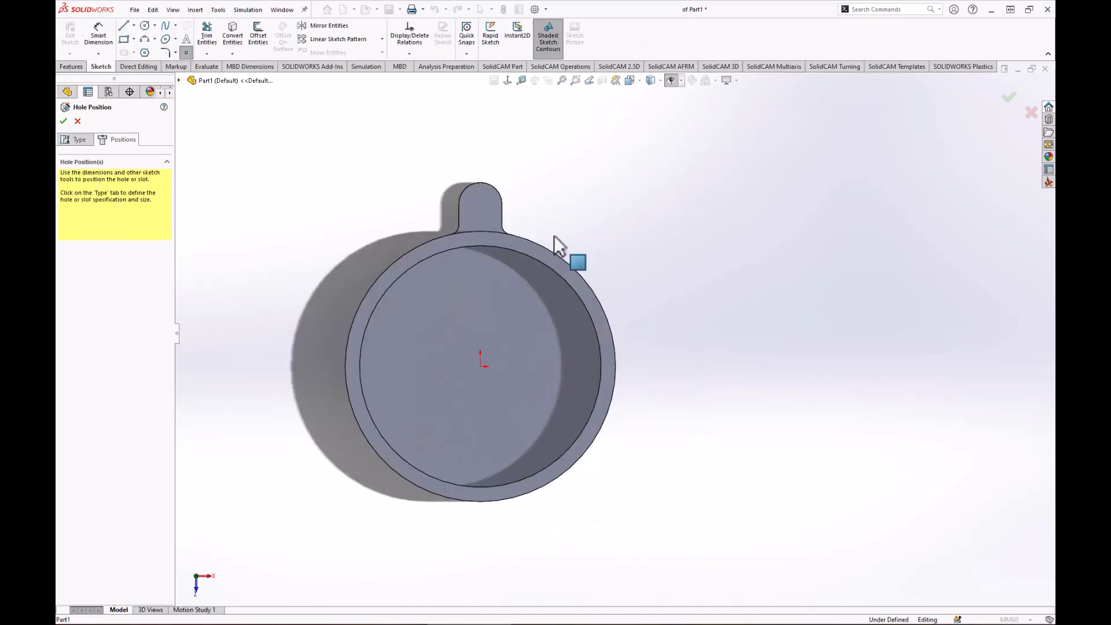
pyautogui.scroll(-3, 405, 231)
pyautogui.scroll(-1, 504, 205)
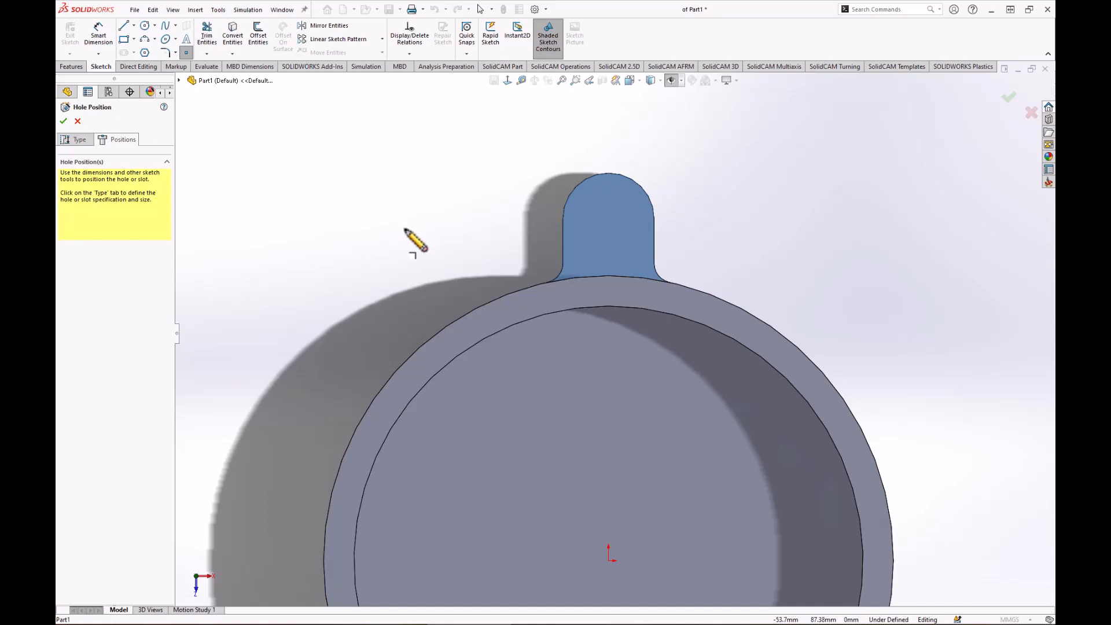
pyautogui.moveTo(637, 182)
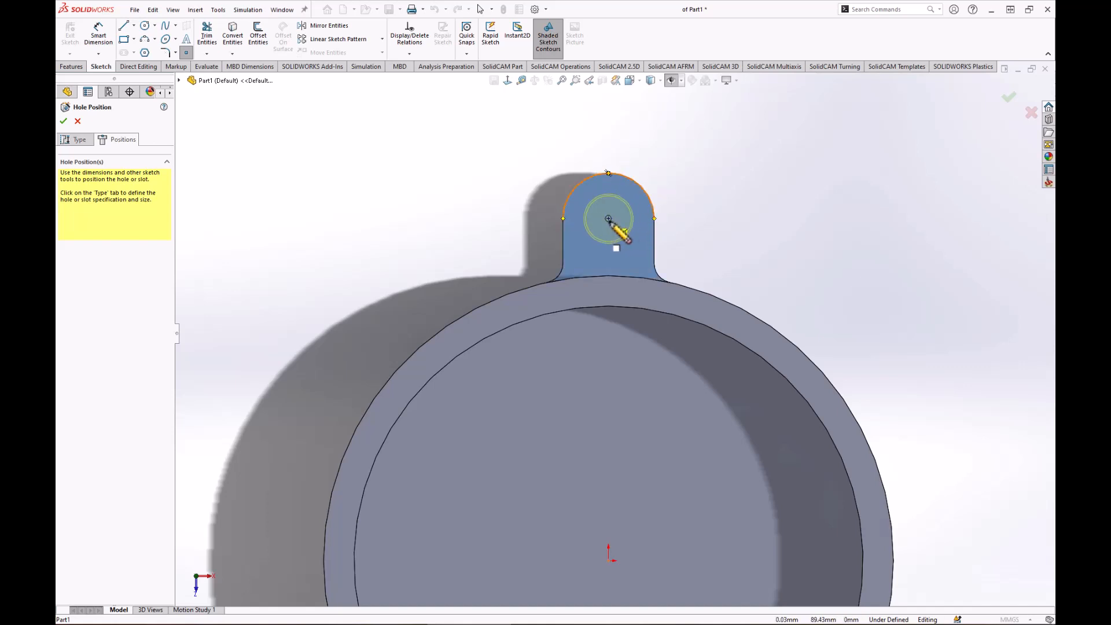
pyautogui.click(608, 219)
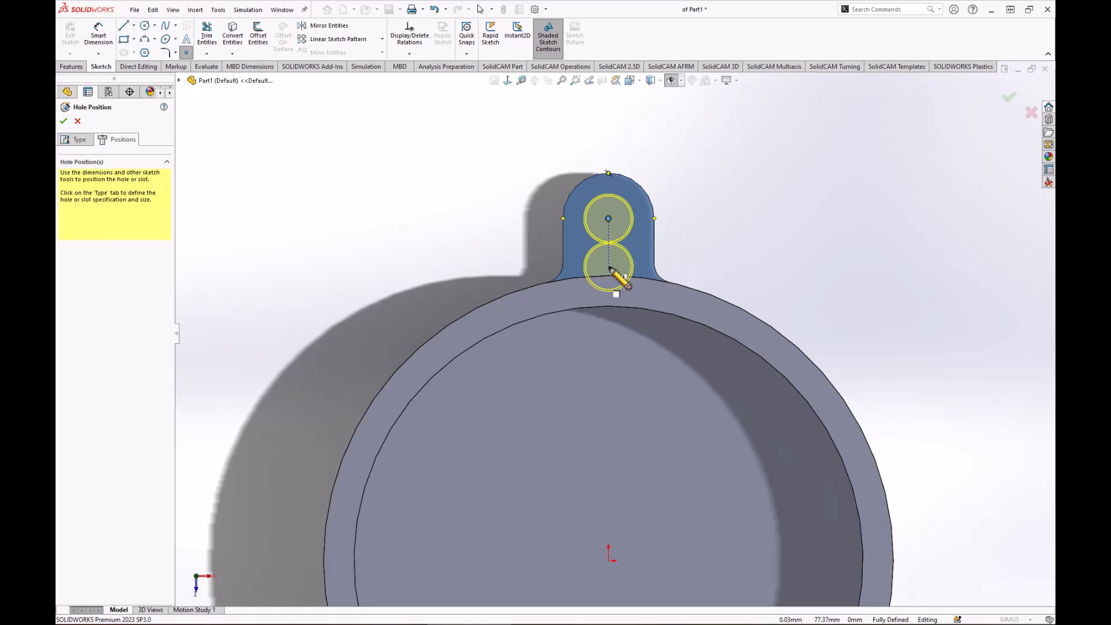
# Step: Place two extra hole points on the lug between the centred hole and the case wall
pyautogui.click(581, 256)
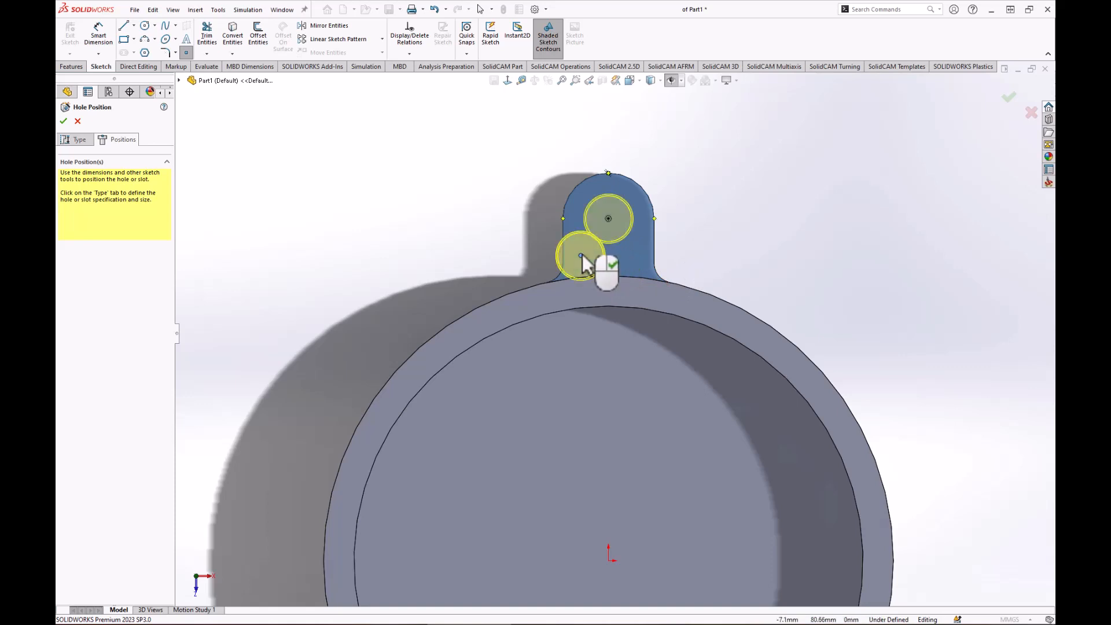
pyautogui.click(631, 263)
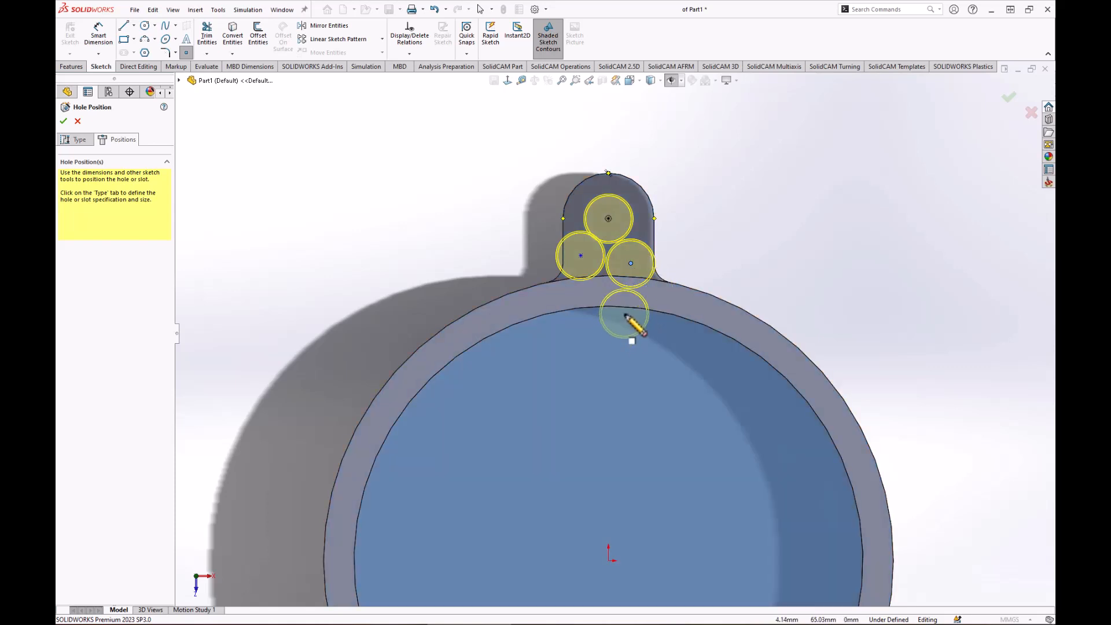
pyautogui.press('Escape')
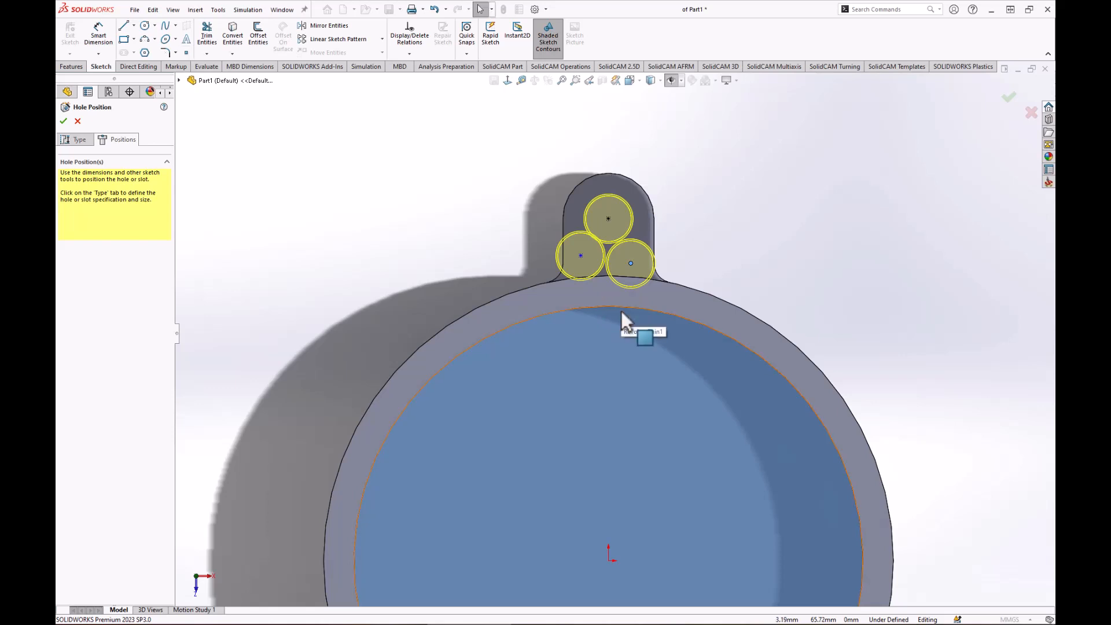
# Step: Delete both extra hole points, keeping only the one centred on the lug's rounded end
pyautogui.click(631, 264)
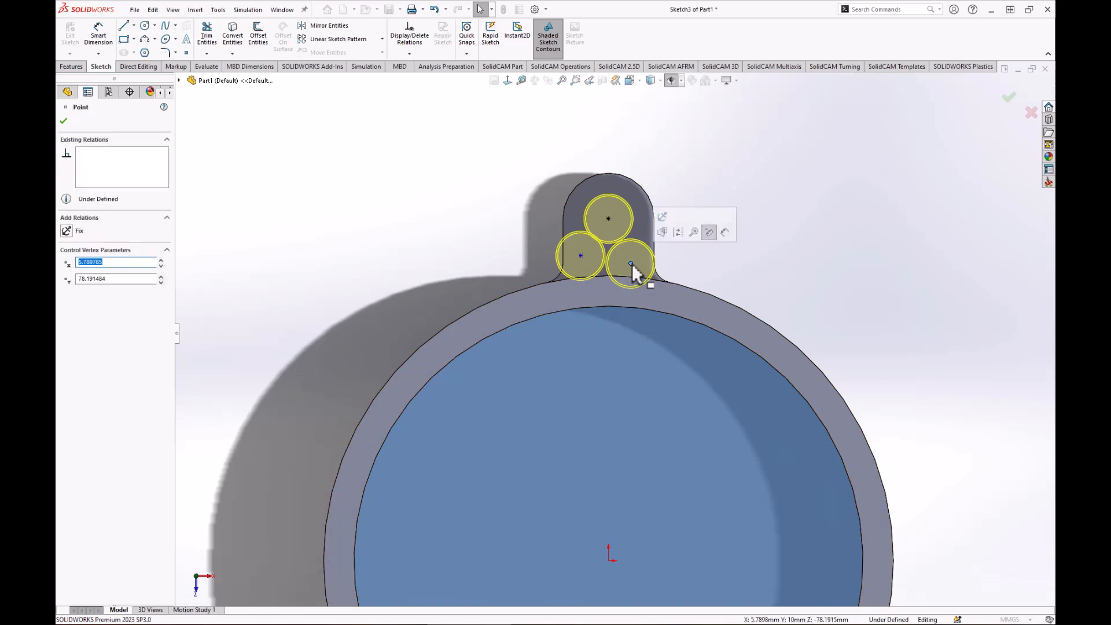
pyautogui.press('Delete')
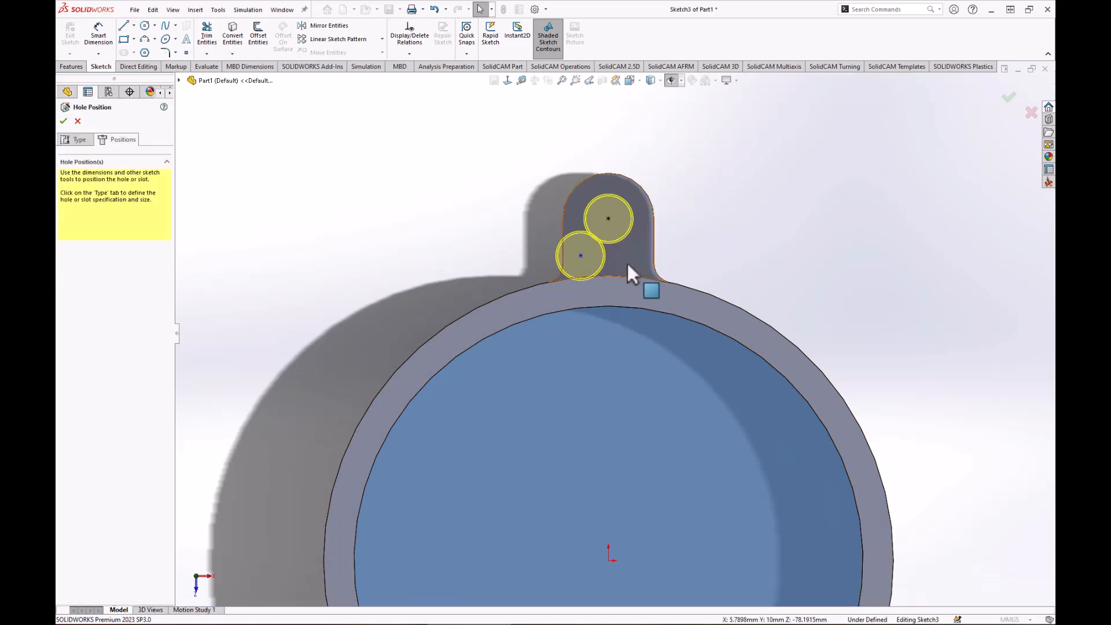
pyautogui.click(580, 255)
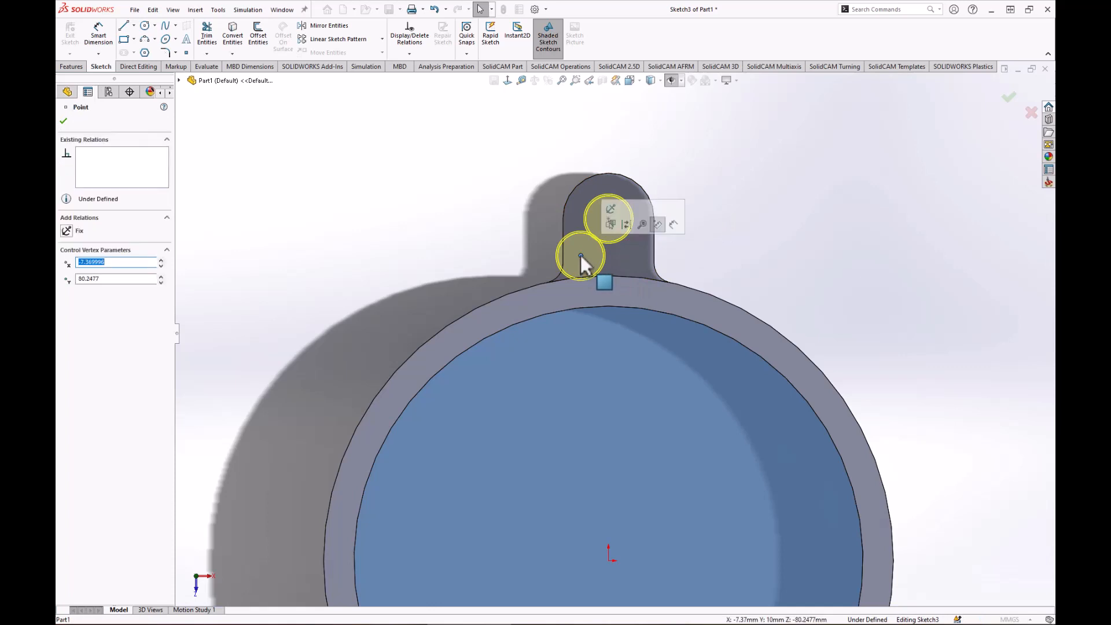
pyautogui.press('Delete')
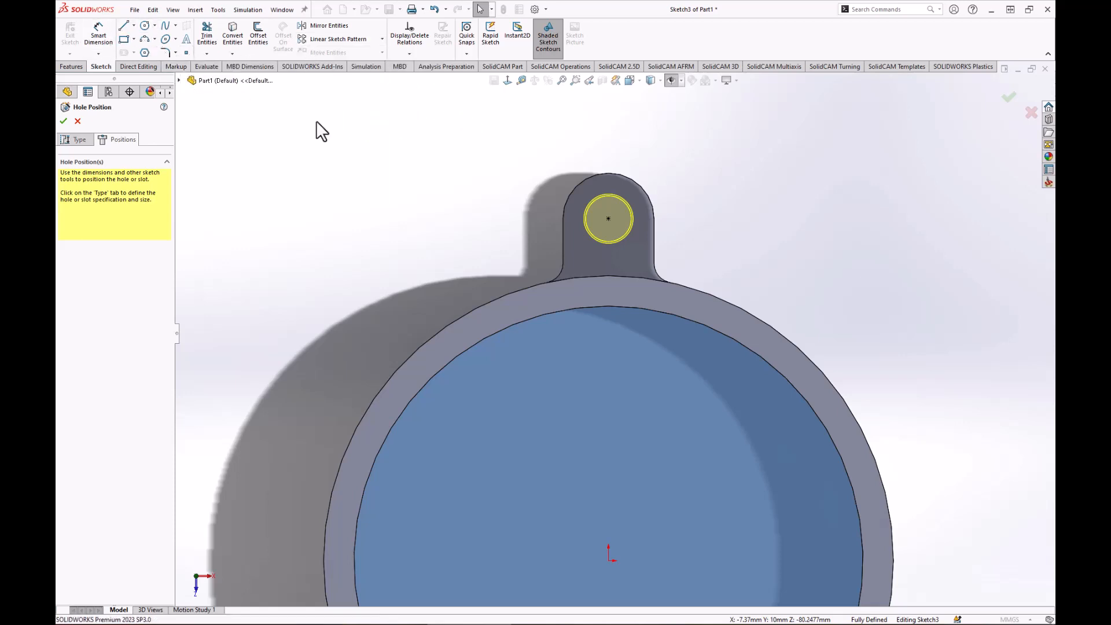
# Step: Accept the hole position to create the countersunk through hole in the lug
pyautogui.click(187, 52)
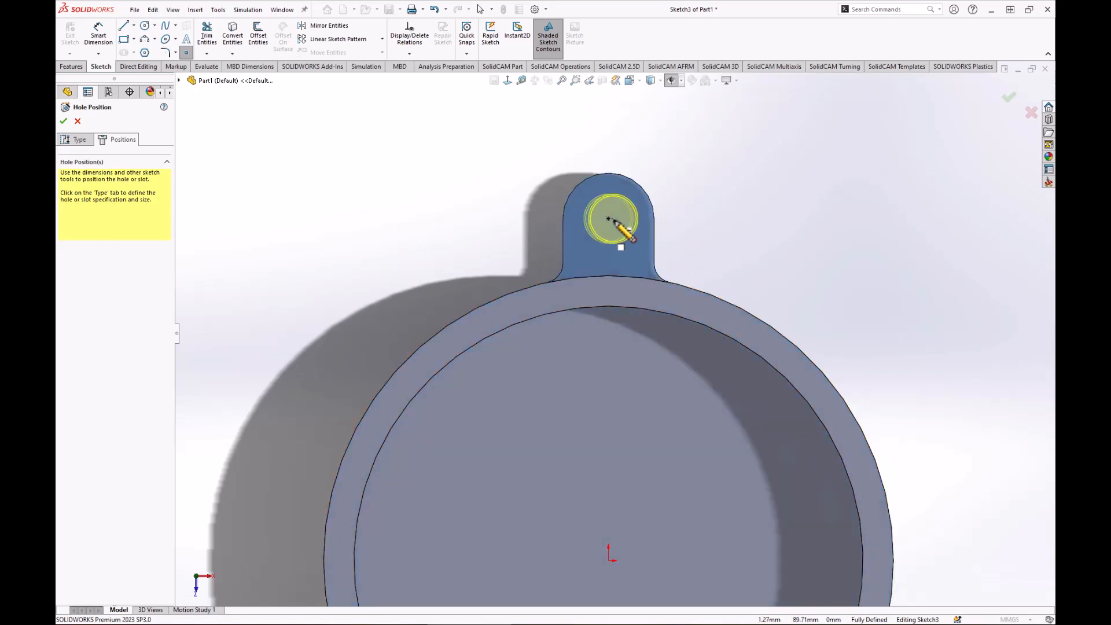
pyautogui.press('Escape')
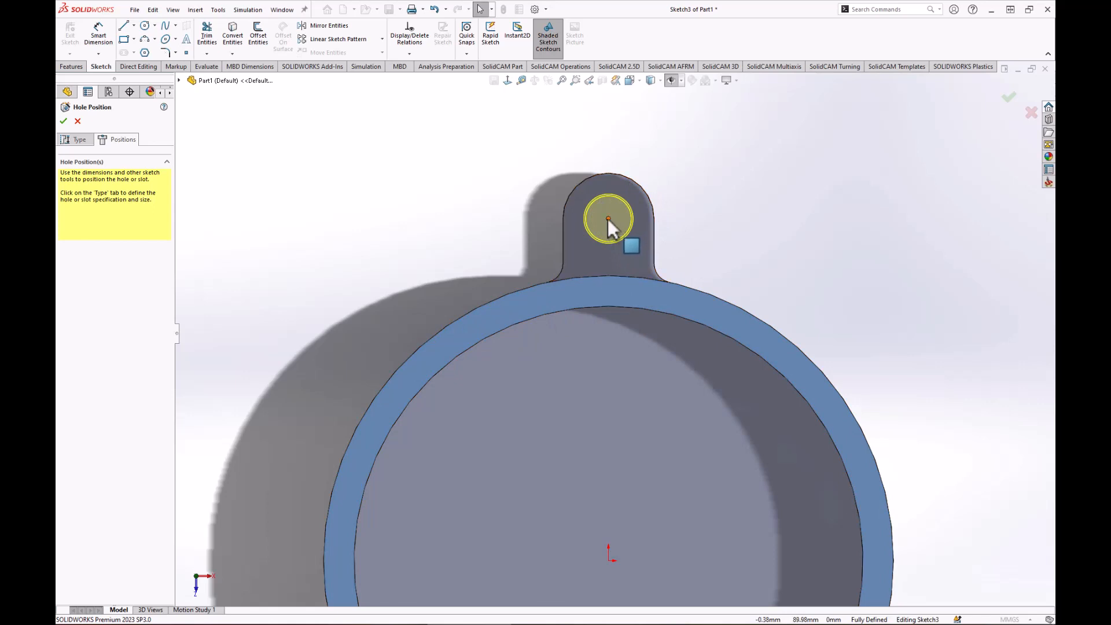
pyautogui.click(1013, 95)
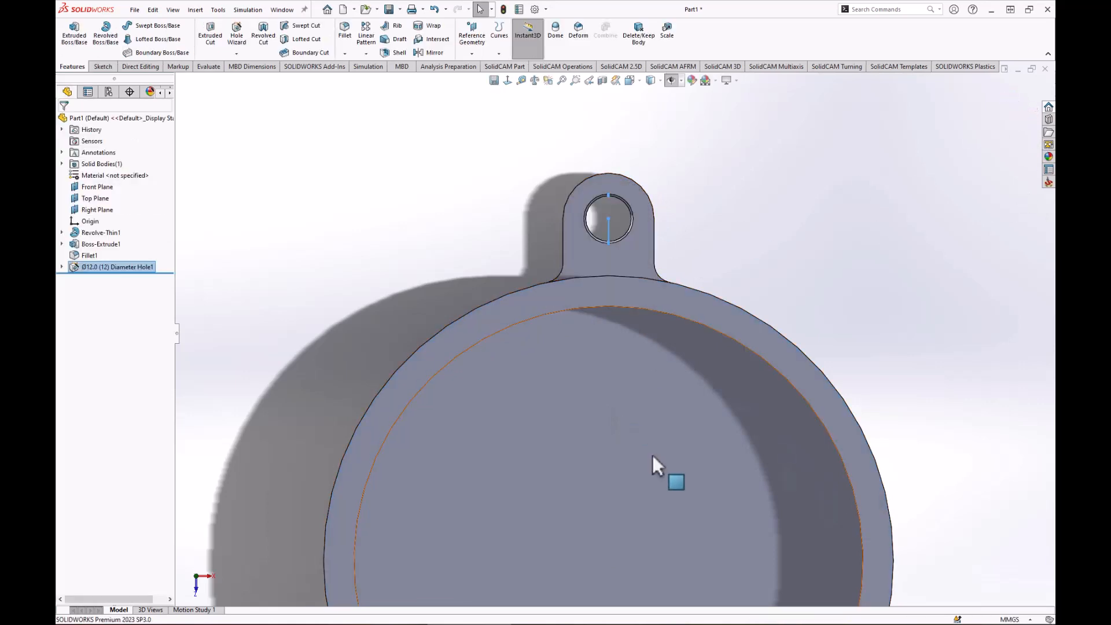
# Step: Examine the lug's countersunk hole up close and the whole case from an angled view
pyautogui.moveTo(651, 460); pyautogui.dragTo(575, 322, button='middle')
pyautogui.scroll(-5, 685, 358)
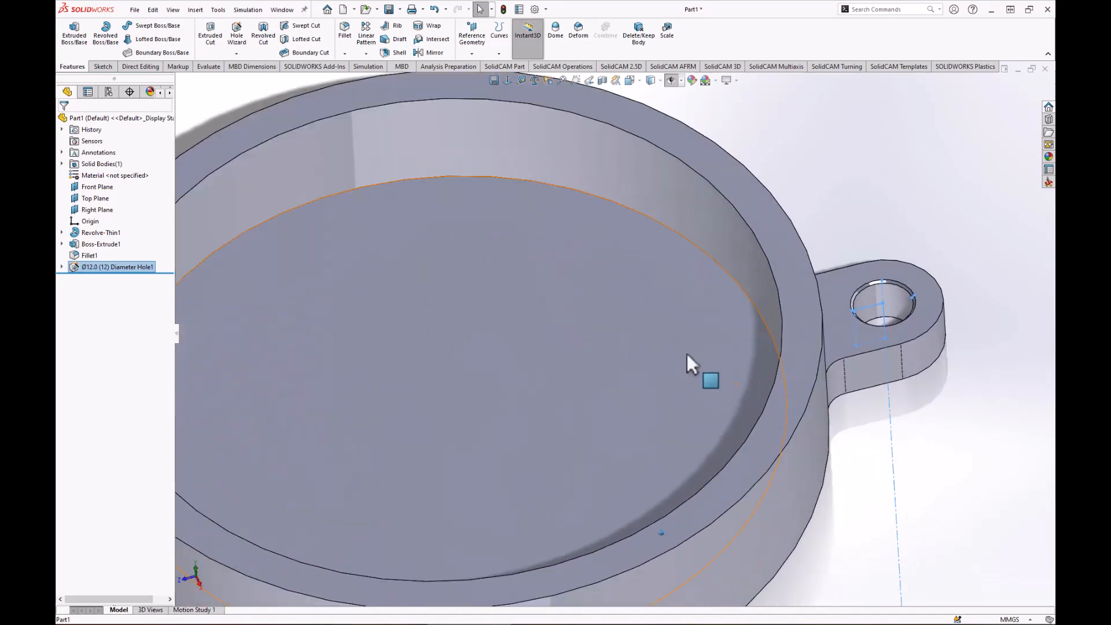
pyautogui.scroll(3, 683, 358)
pyautogui.moveTo(683, 357); pyautogui.dragTo(769, 450, button='middle')
pyautogui.click(917, 484)
pyautogui.scroll(1, 769, 420)
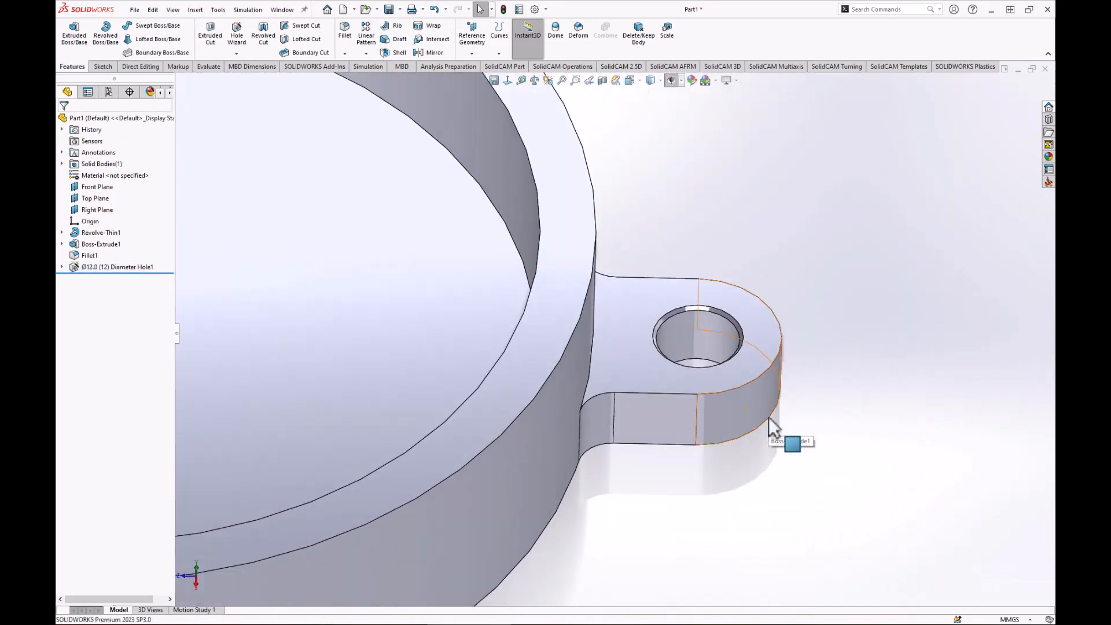
pyautogui.scroll(5, 717, 388)
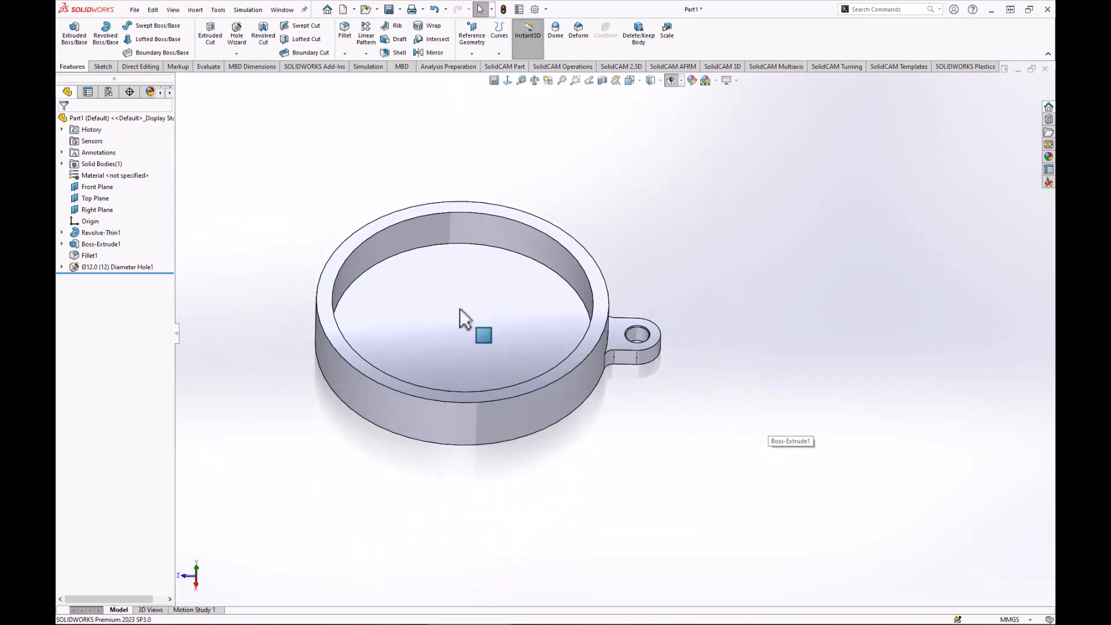
pyautogui.scroll(-2, 459, 312)
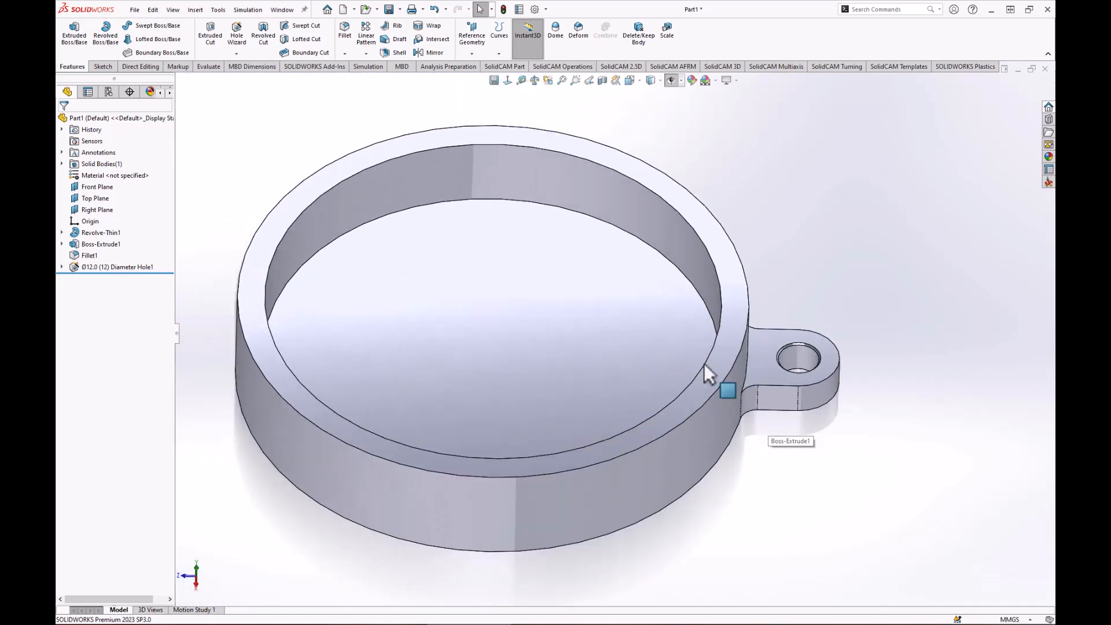
# Step: Edit the lug's Ø12 hole feature and set its near side countersink diameter to 14 mm
pyautogui.click(129, 266)
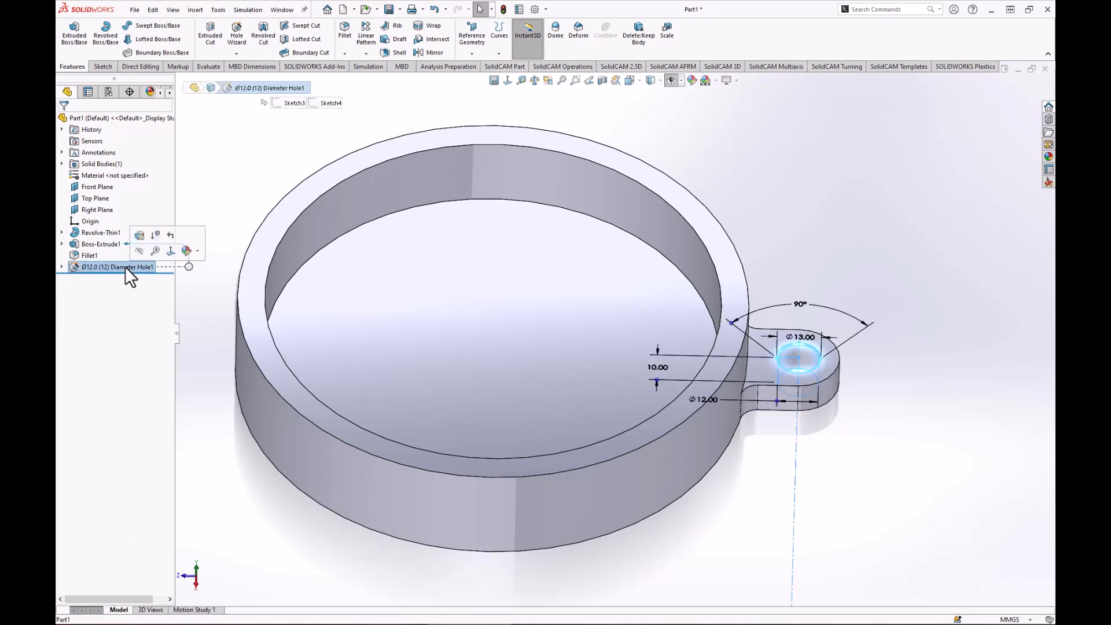
pyautogui.click(141, 233)
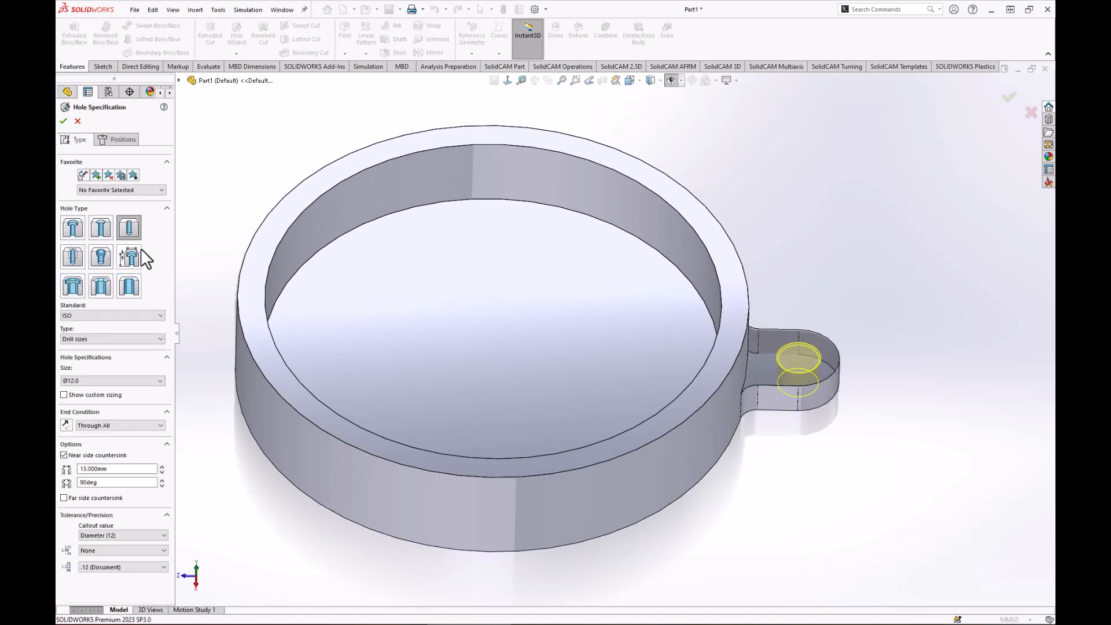
pyautogui.doubleClick(94, 469)
pyautogui.write('14')
pyautogui.press('Return')
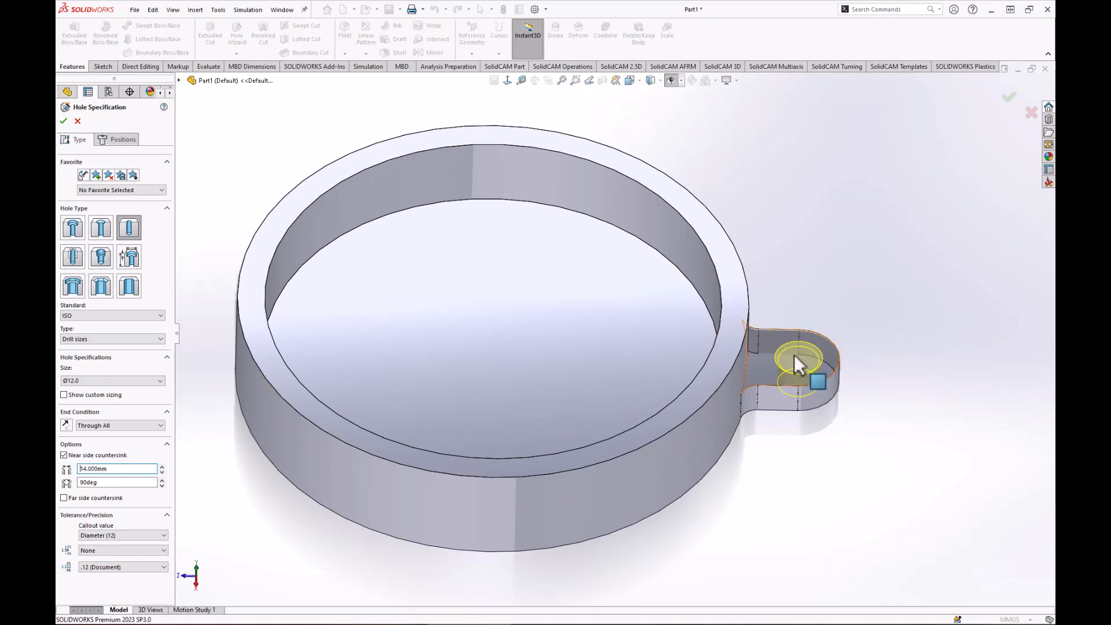
pyautogui.click(63, 120)
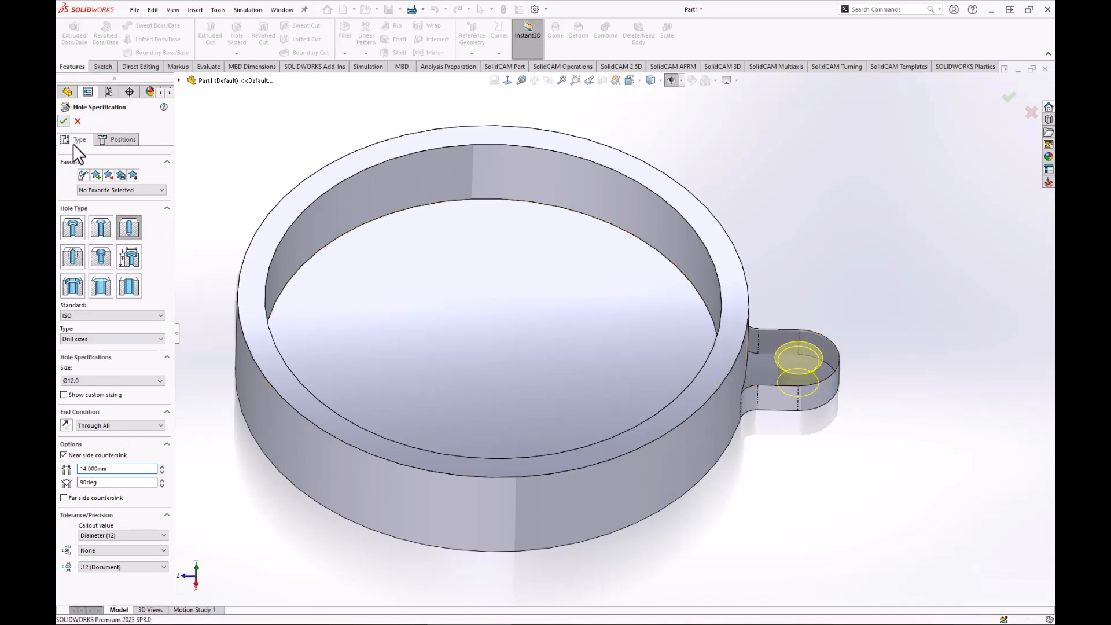
# Step: Start a circular pattern and choose the lug extrusion, its fillet and the Ø12 hole as the features to repeat
pyautogui.scroll(3, 866, 506)
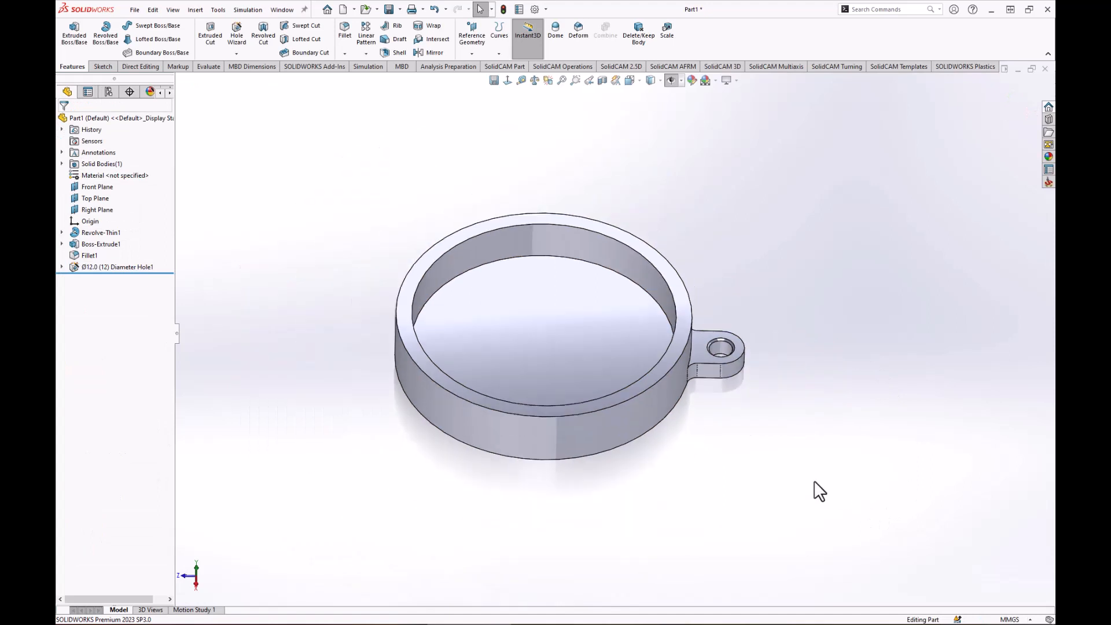
pyautogui.moveTo(814, 488); pyautogui.dragTo(714, 447, button='middle')
pyautogui.hotkey('ctrl', '8')
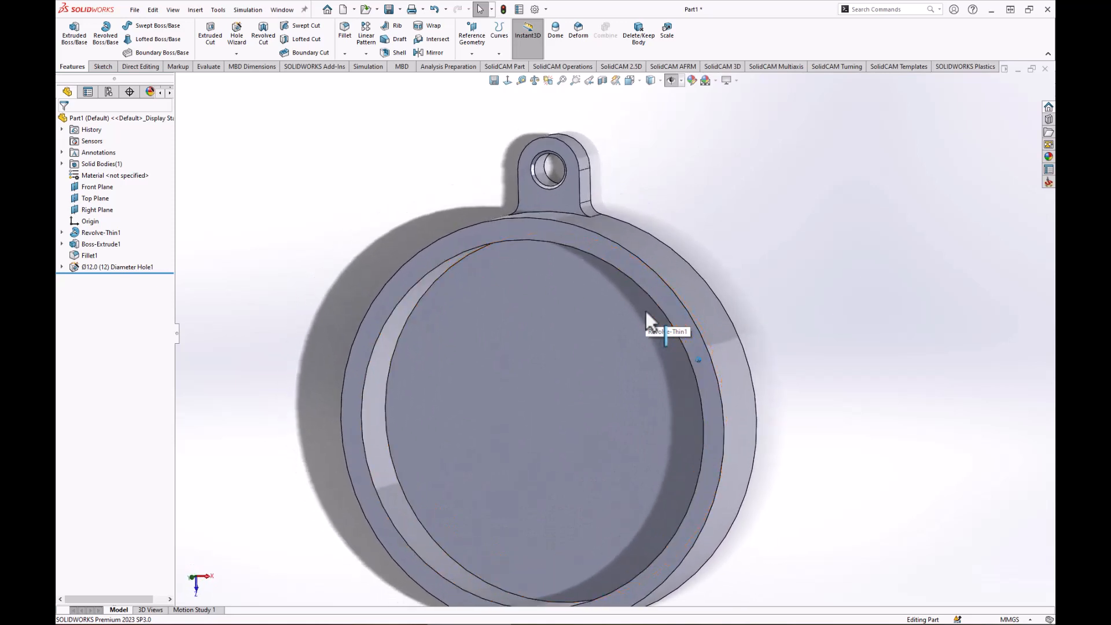
pyautogui.scroll(3, 646, 310)
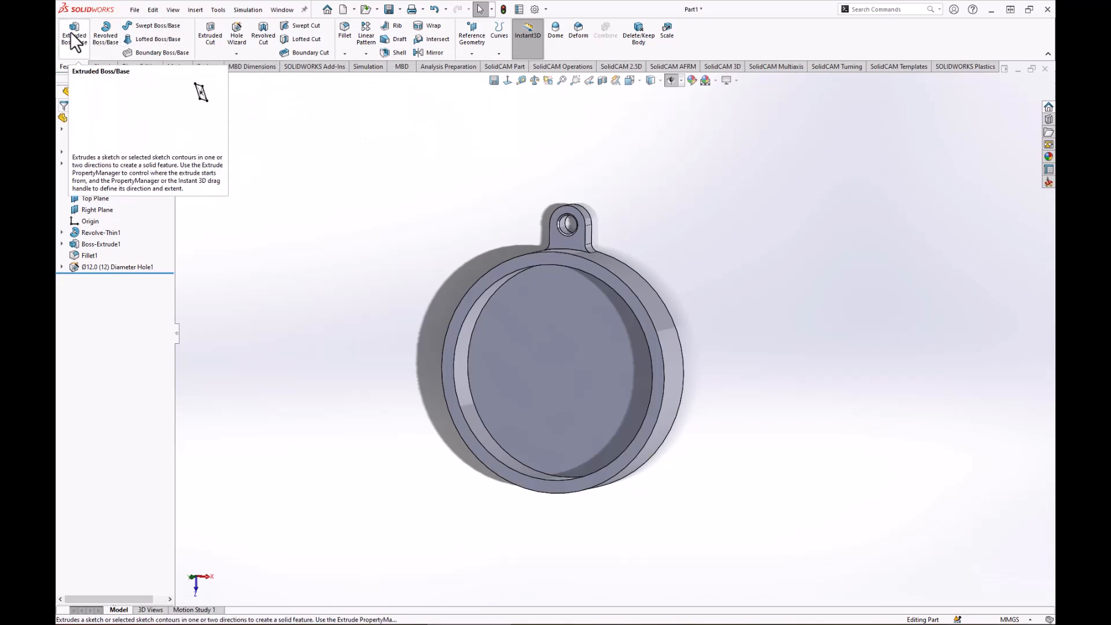
pyautogui.click(365, 53)
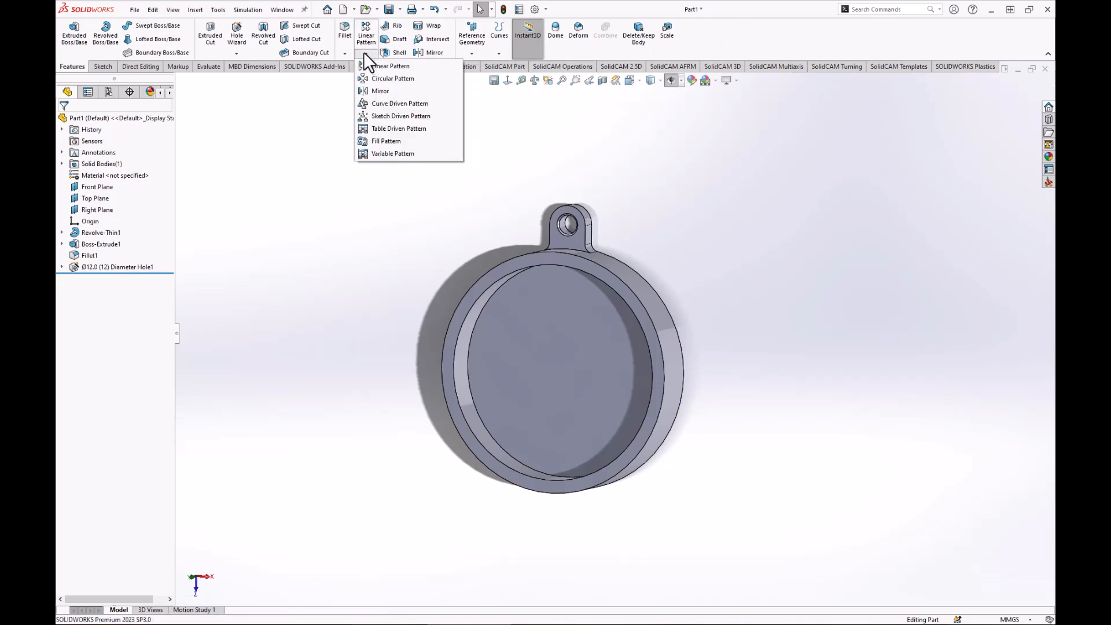
pyautogui.click(385, 78)
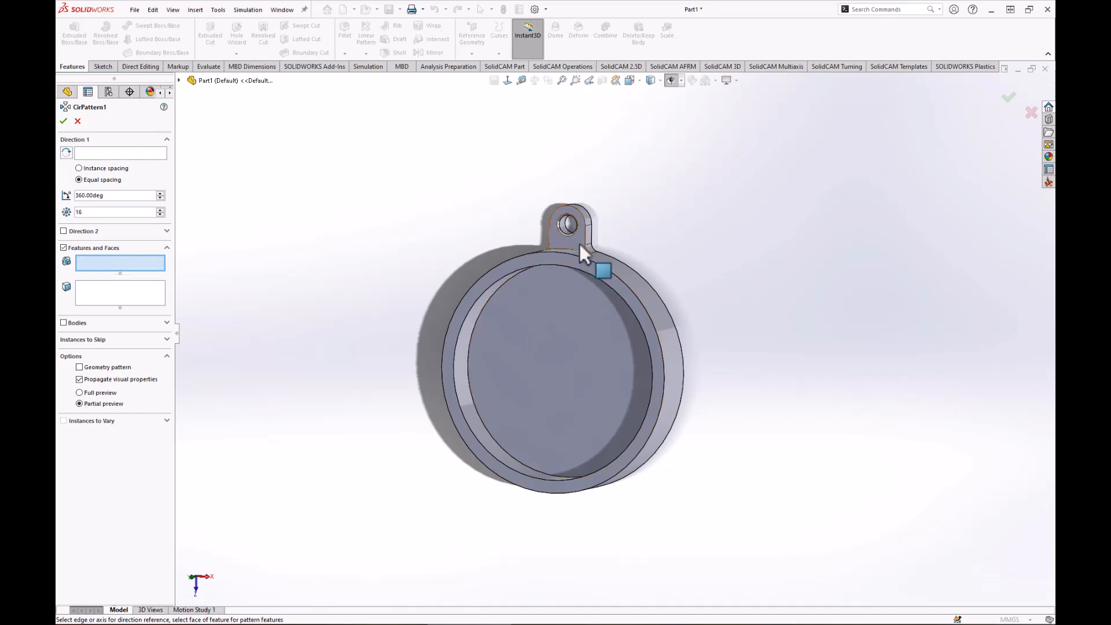
pyautogui.click(179, 80)
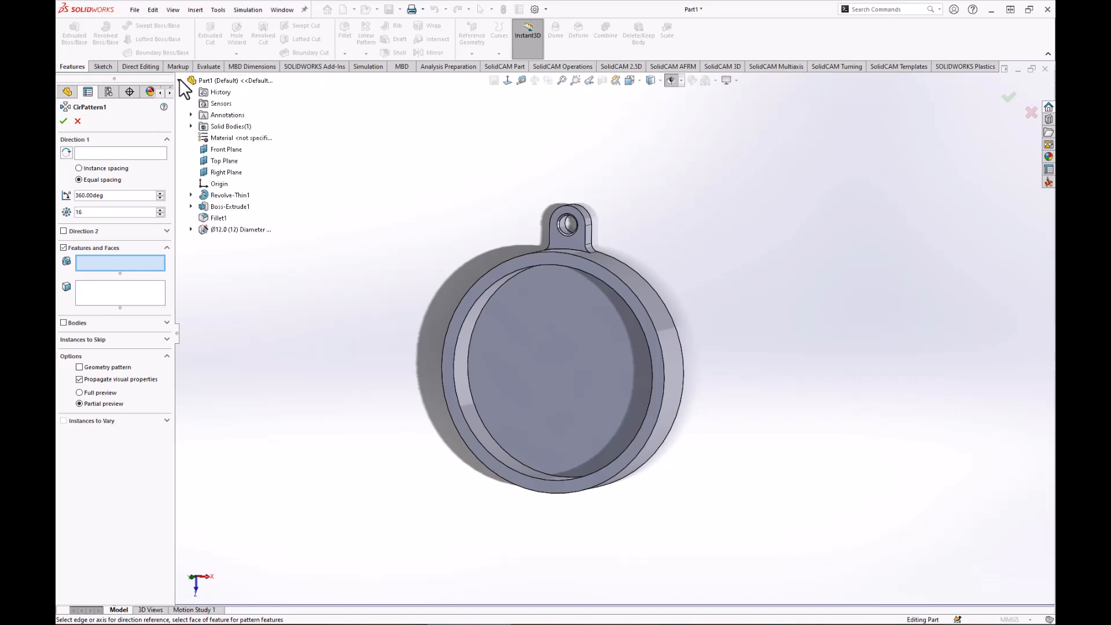
pyautogui.click(231, 206)
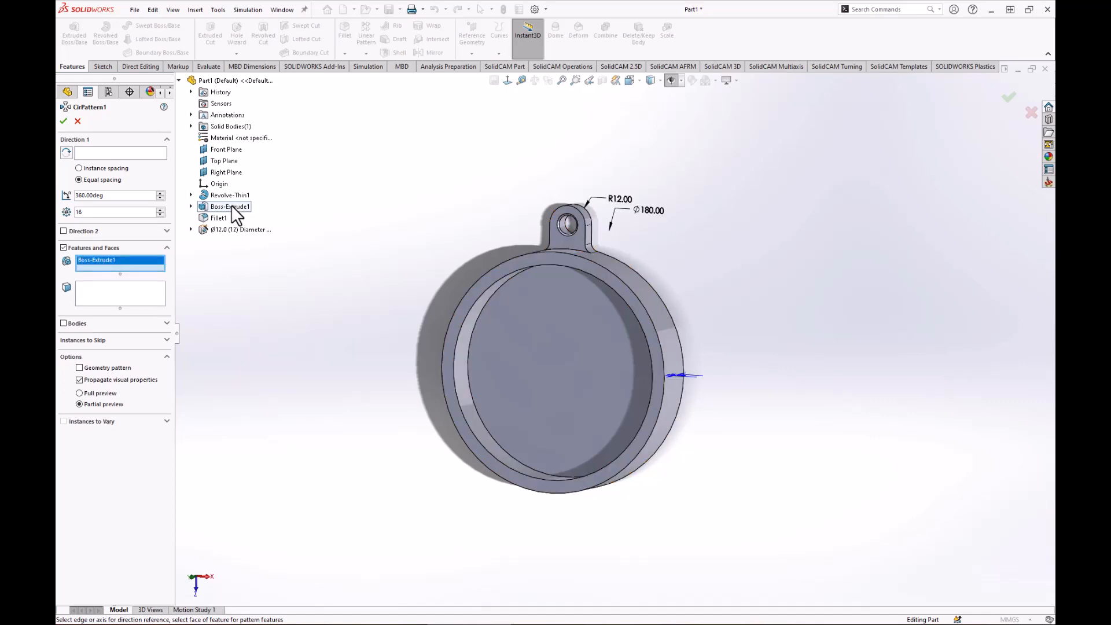
pyautogui.click(220, 217)
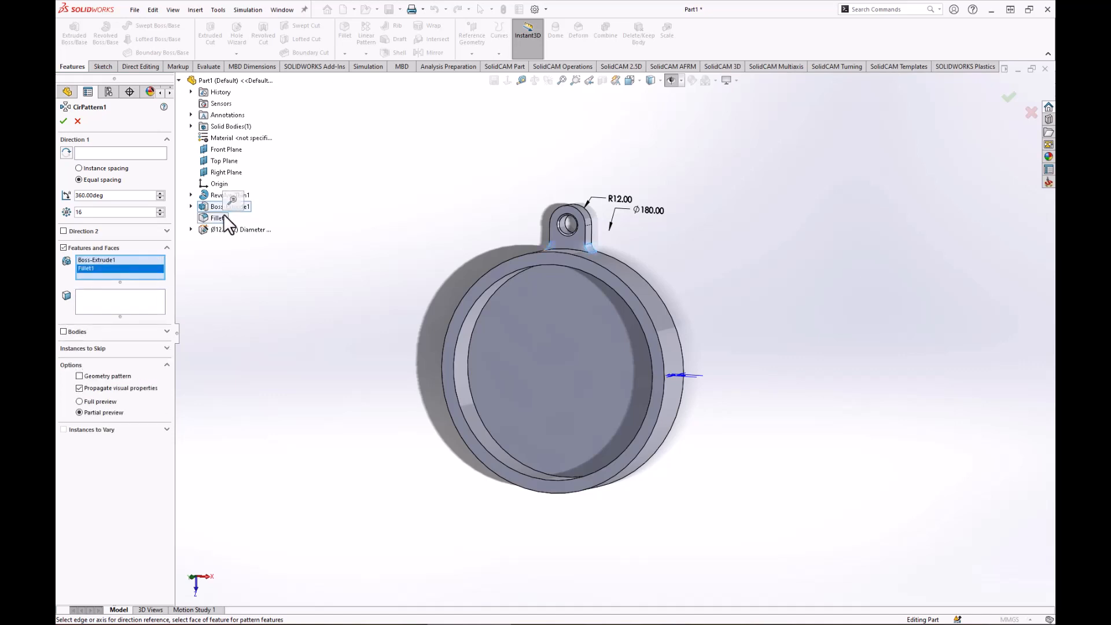
pyautogui.click(229, 228)
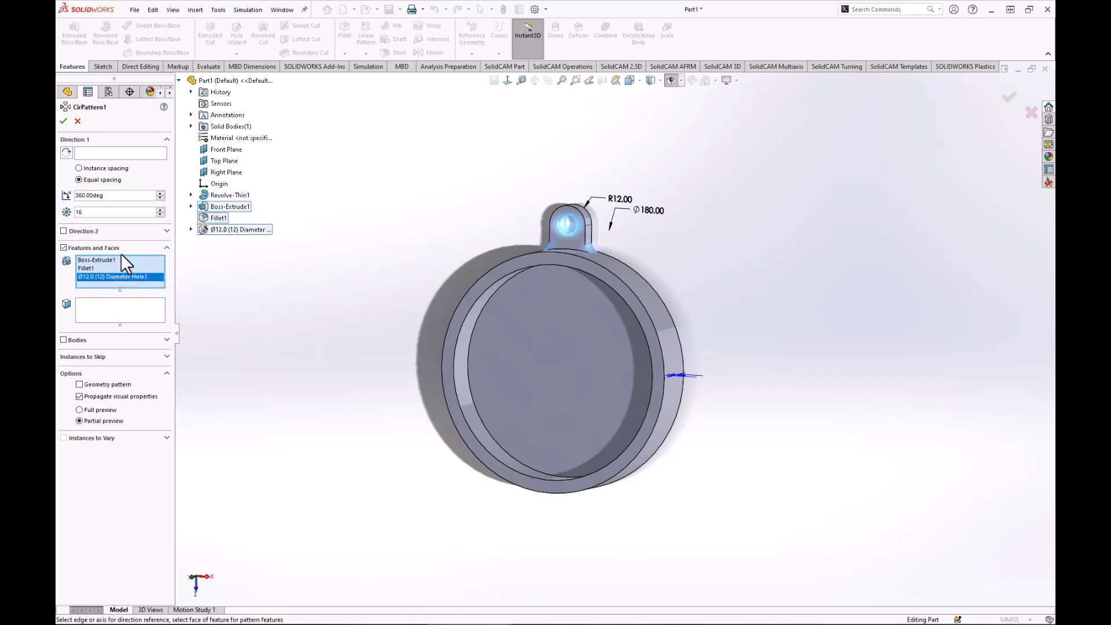
# Step: Use the case's circular rim edge as the axis of the circular pattern
pyautogui.click(95, 151)
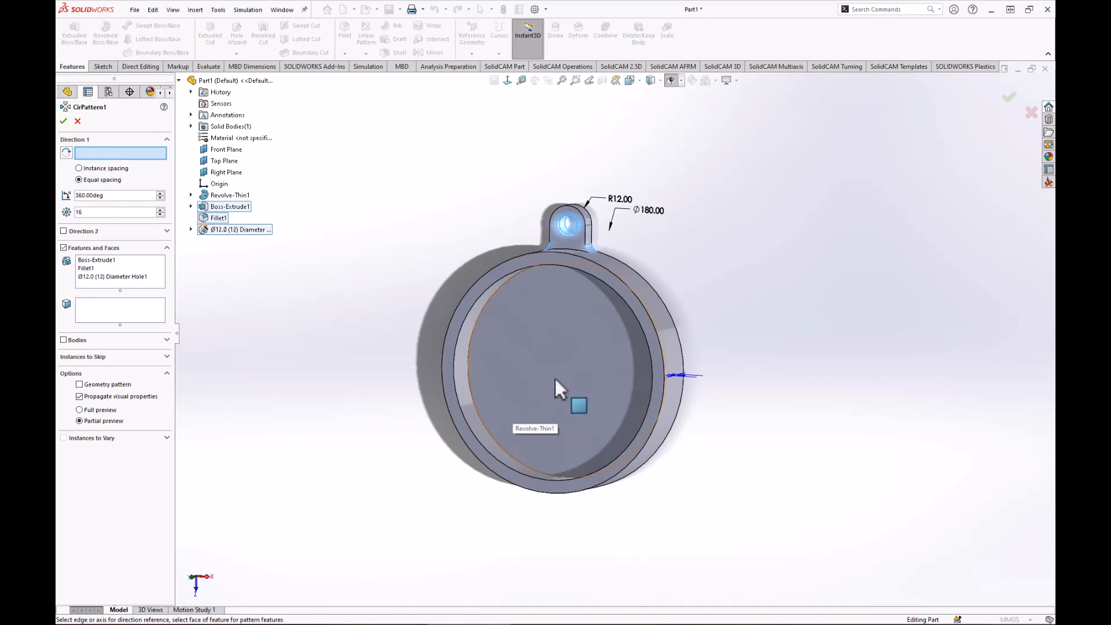
pyautogui.moveTo(555, 380); pyautogui.dragTo(535, 401, button='middle')
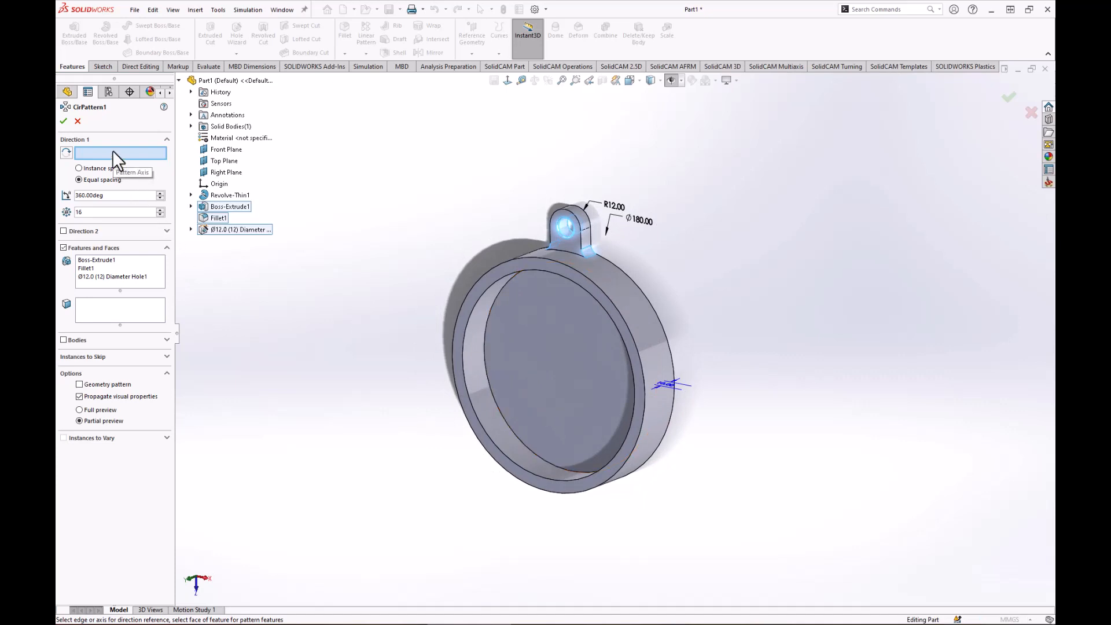
pyautogui.click(619, 313)
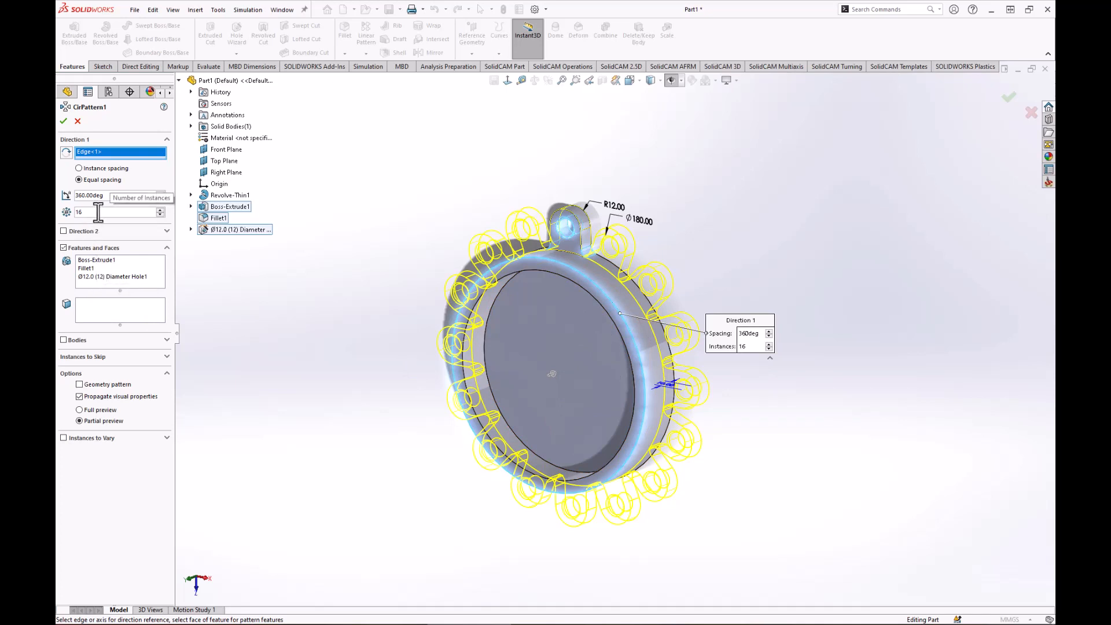
# Step: Set the circular pattern to 3 equally spaced instances over 360° and create it
pyautogui.moveTo(98, 212); pyautogui.dragTo(66, 212)
pyautogui.moveTo(106, 196); pyautogui.dragTo(75, 200)
pyautogui.moveTo(104, 211); pyautogui.dragTo(74, 213)
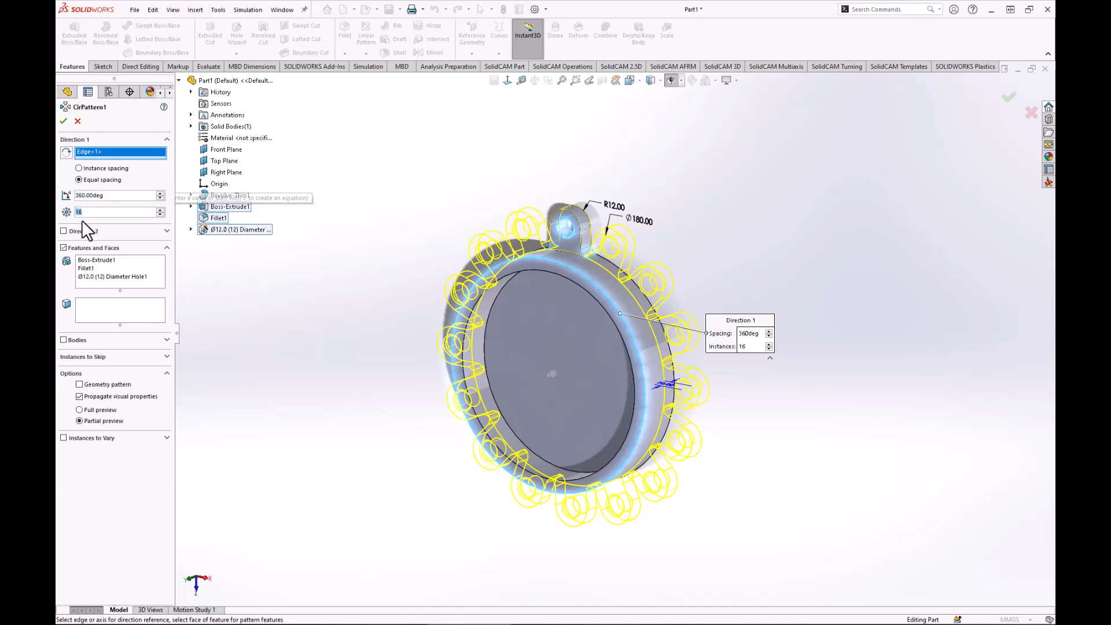
pyautogui.write('3')
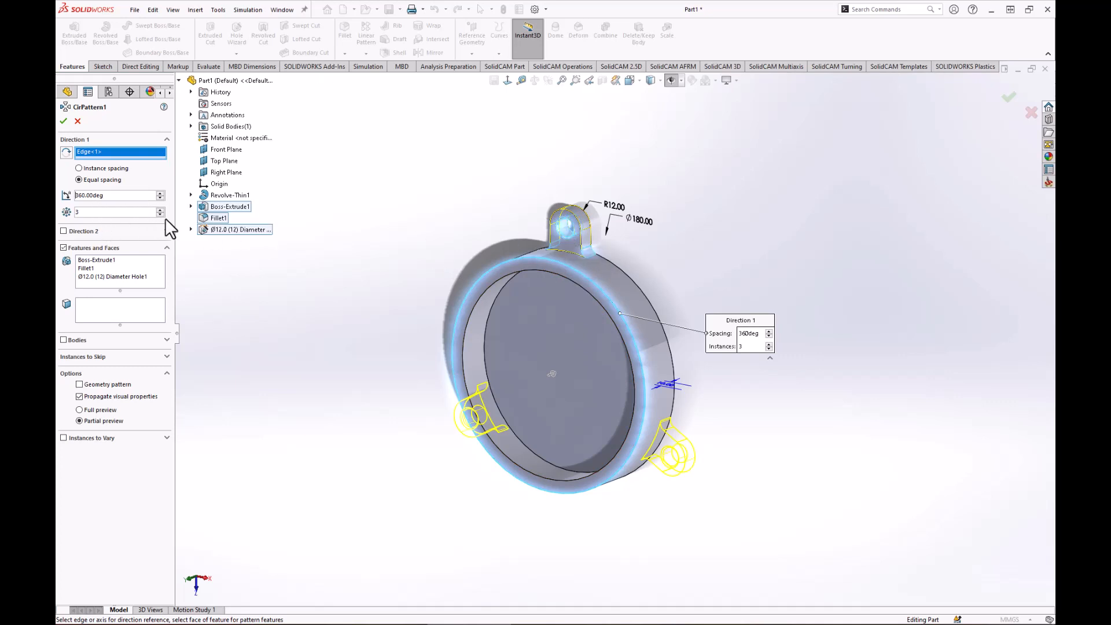
pyautogui.click(160, 215)
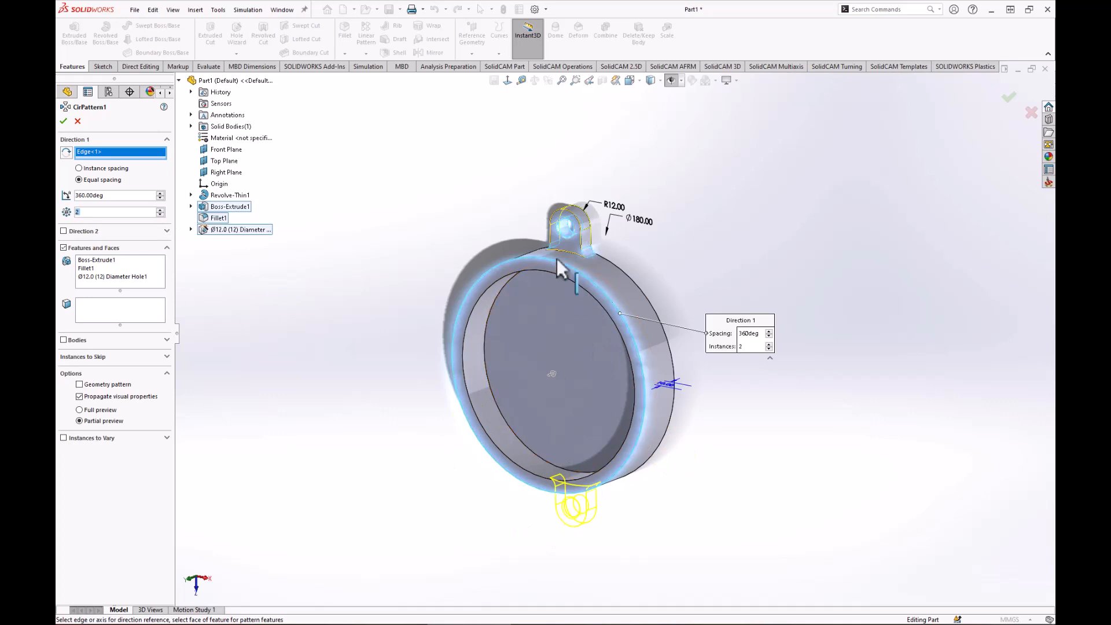
pyautogui.click(161, 210)
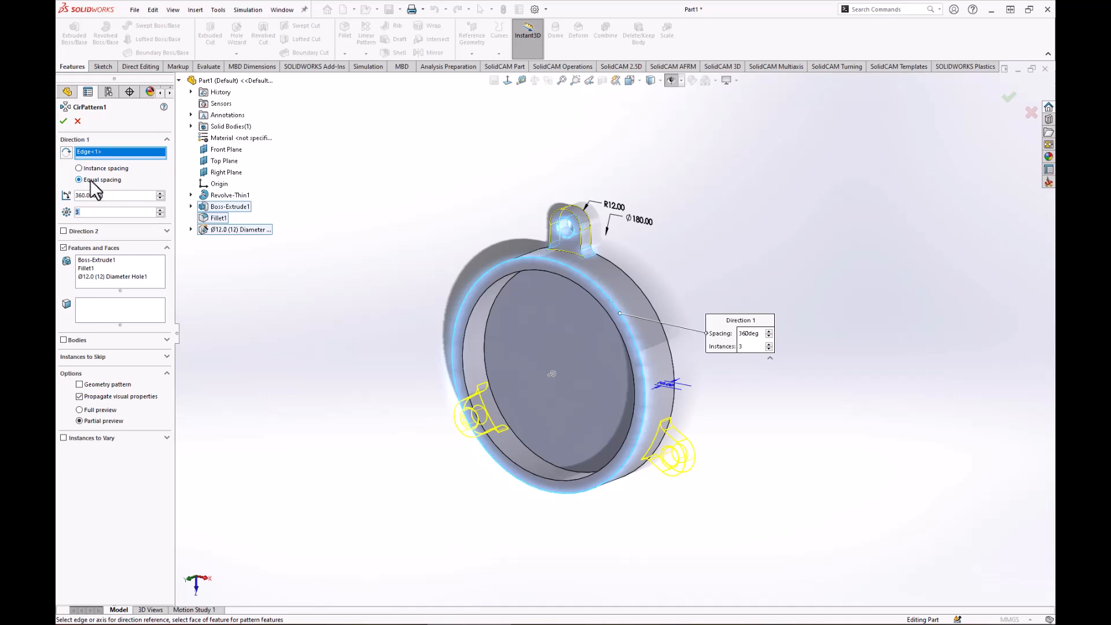
pyautogui.click(64, 120)
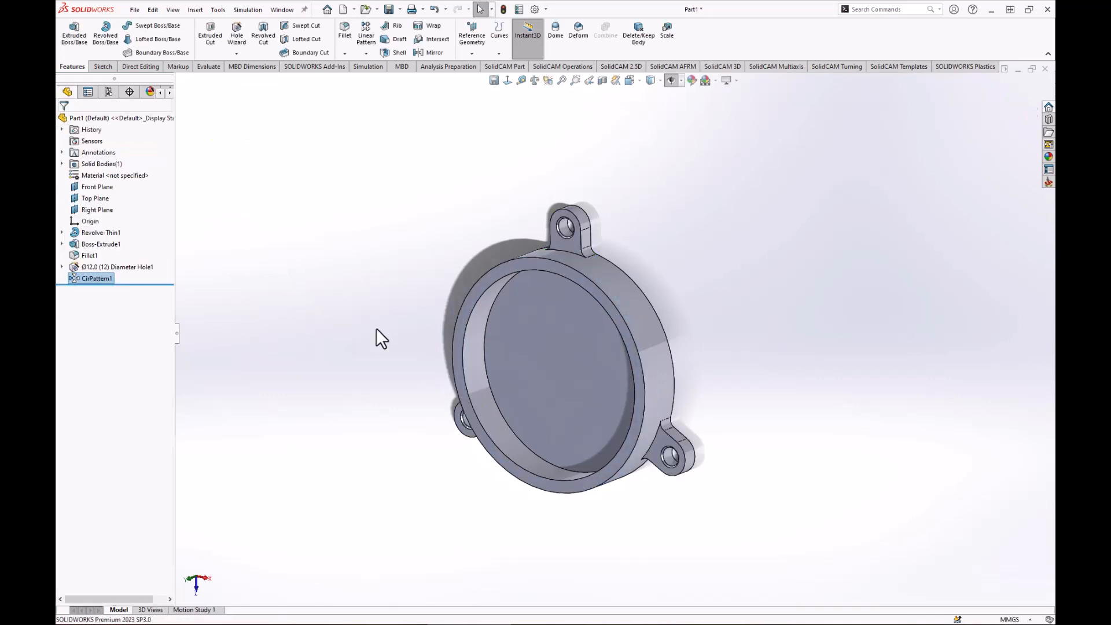
# Step: Set up a Ø12 through-all drill-size hole without near side countersink and choose the case's inner floor for positioning it
pyautogui.moveTo(379, 337); pyautogui.dragTo(479, 371, button='middle')
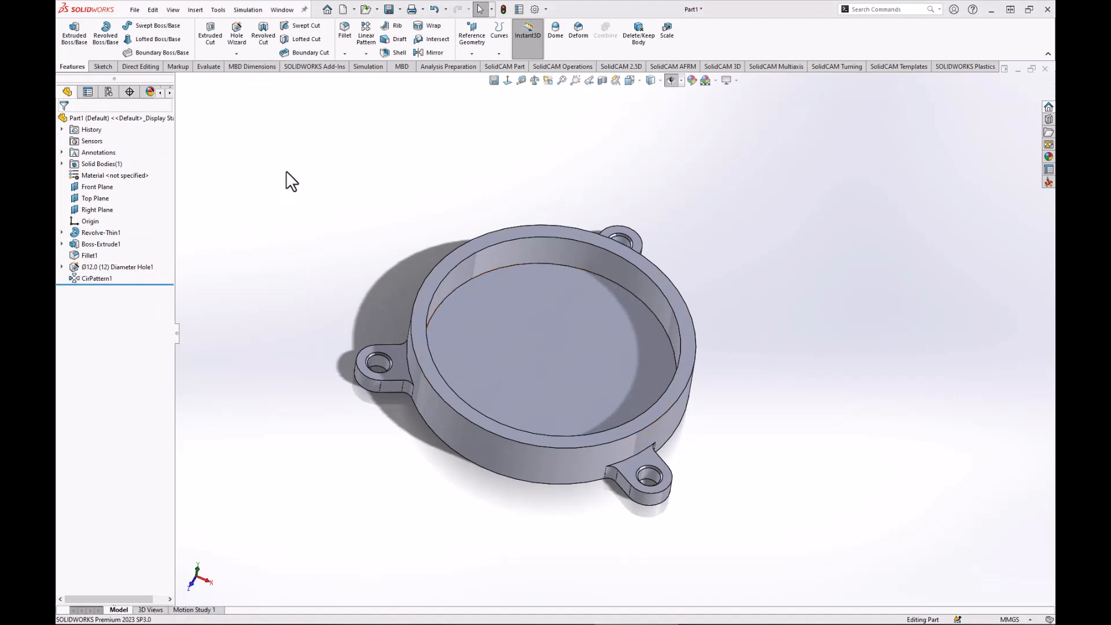
pyautogui.click(237, 31)
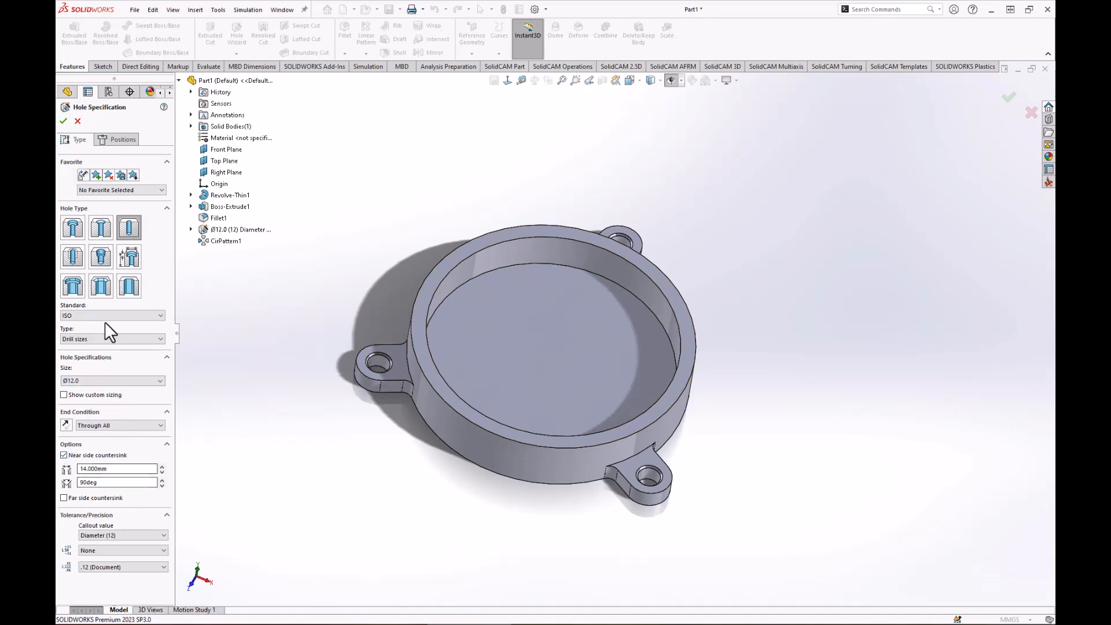
pyautogui.click(64, 455)
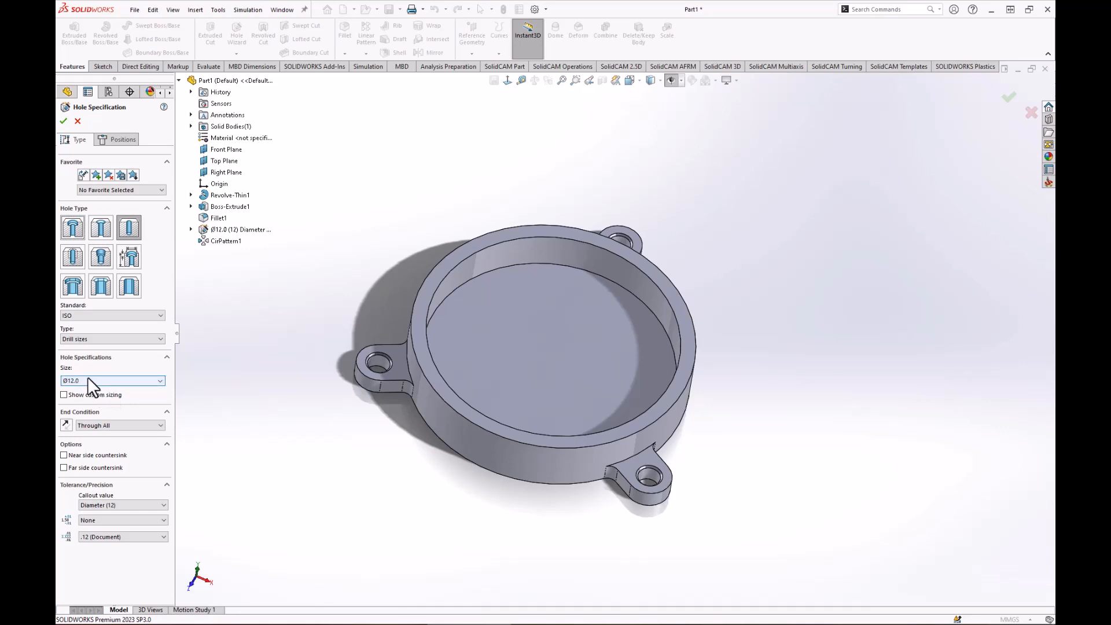
pyautogui.click(120, 139)
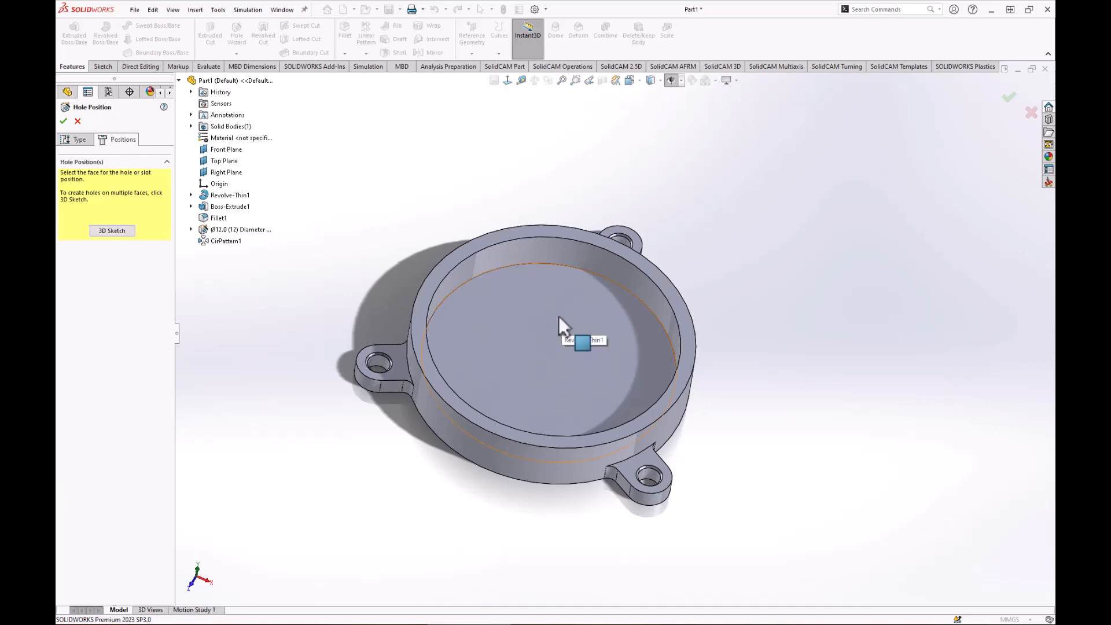
pyautogui.click(540, 318)
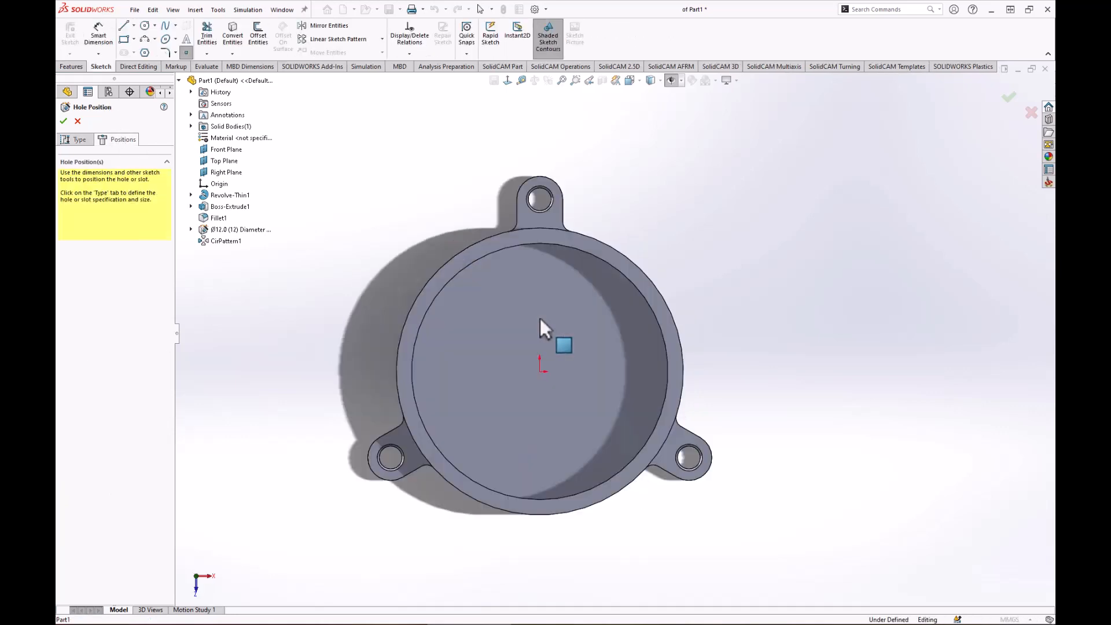
pyautogui.click(669, 81)
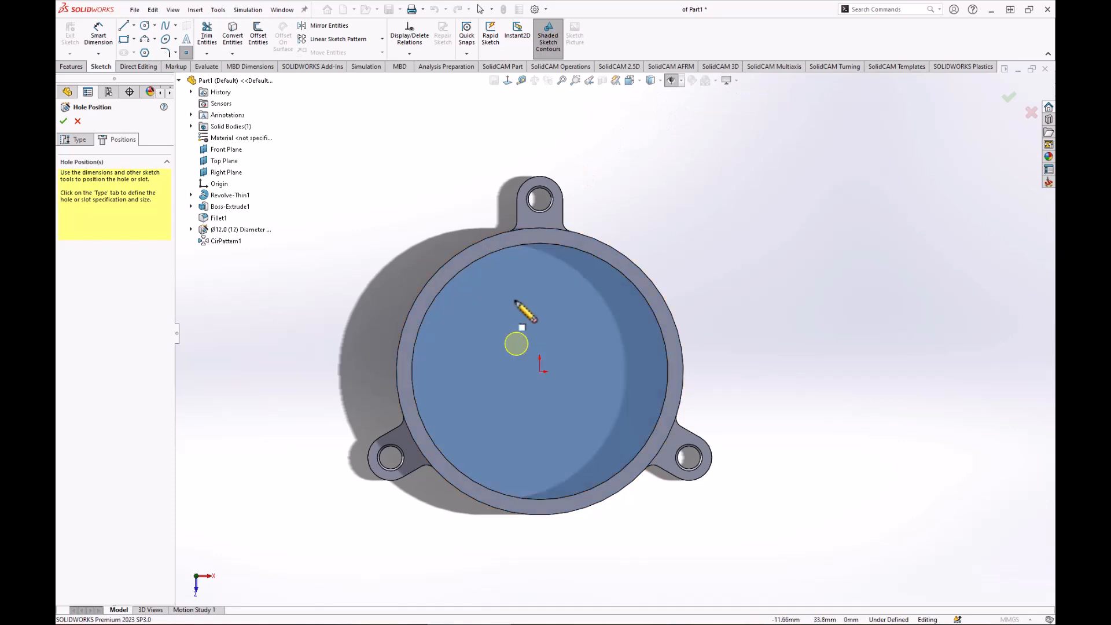
# Step: Sketch a circle of about 46 mm radius centred on the origin on the case floor
pyautogui.click(144, 25)
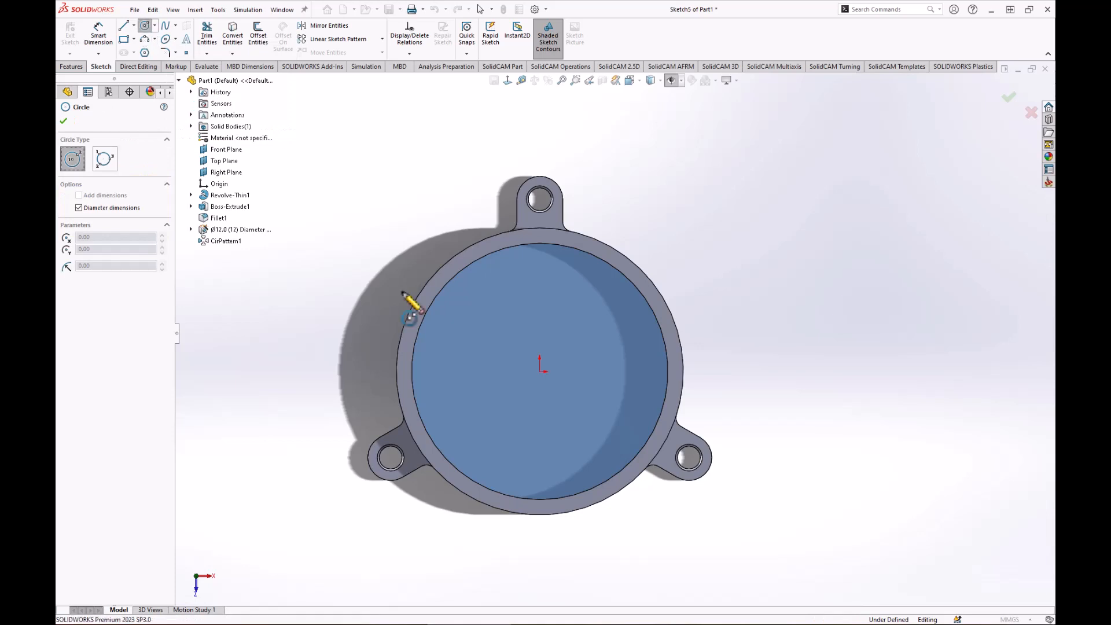
pyautogui.click(540, 371)
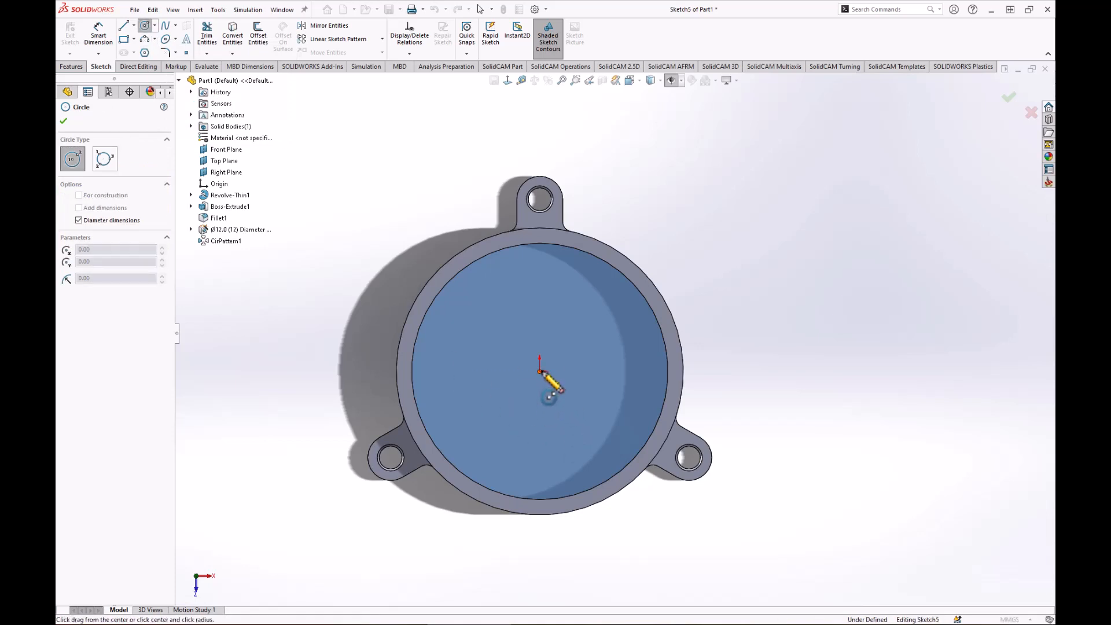
pyautogui.click(592, 298)
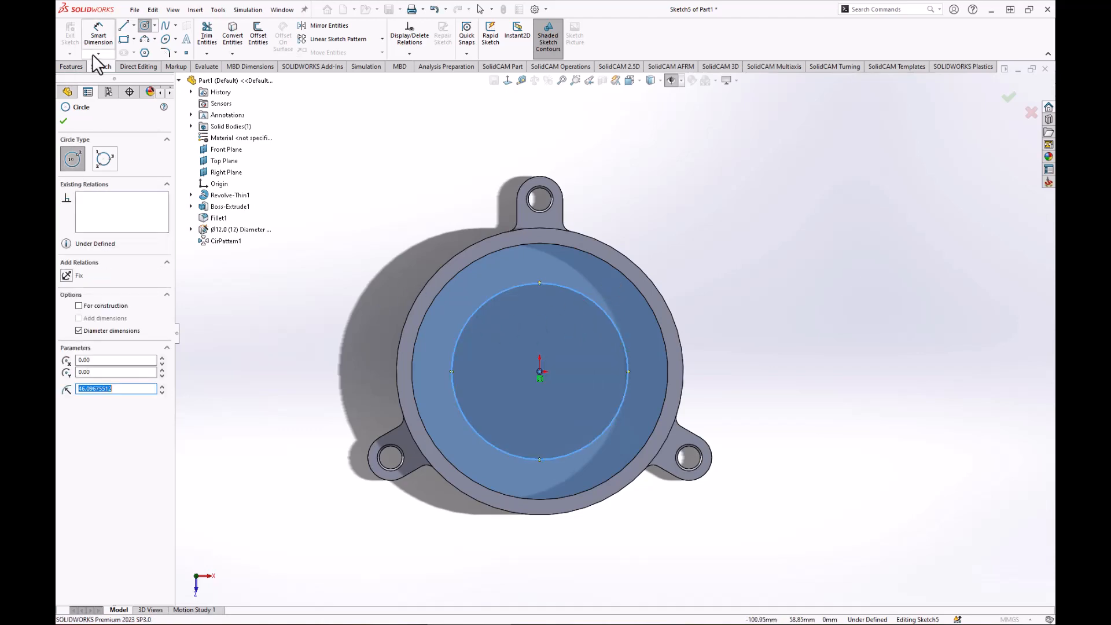
# Step: Check the floor holes' pitch circle in the PDF drawing, and dimension the sketched circle on the case floor to Ø100 mm
pyautogui.hotkey('alt', 'Tab')
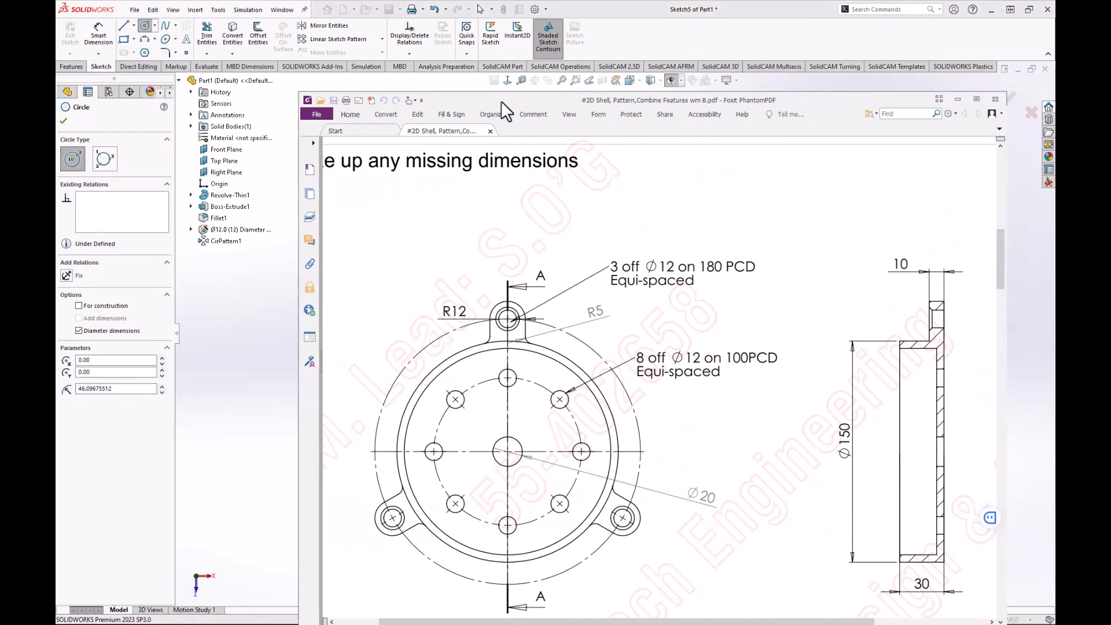
pyautogui.moveTo(501, 101); pyautogui.dragTo(472, 85)
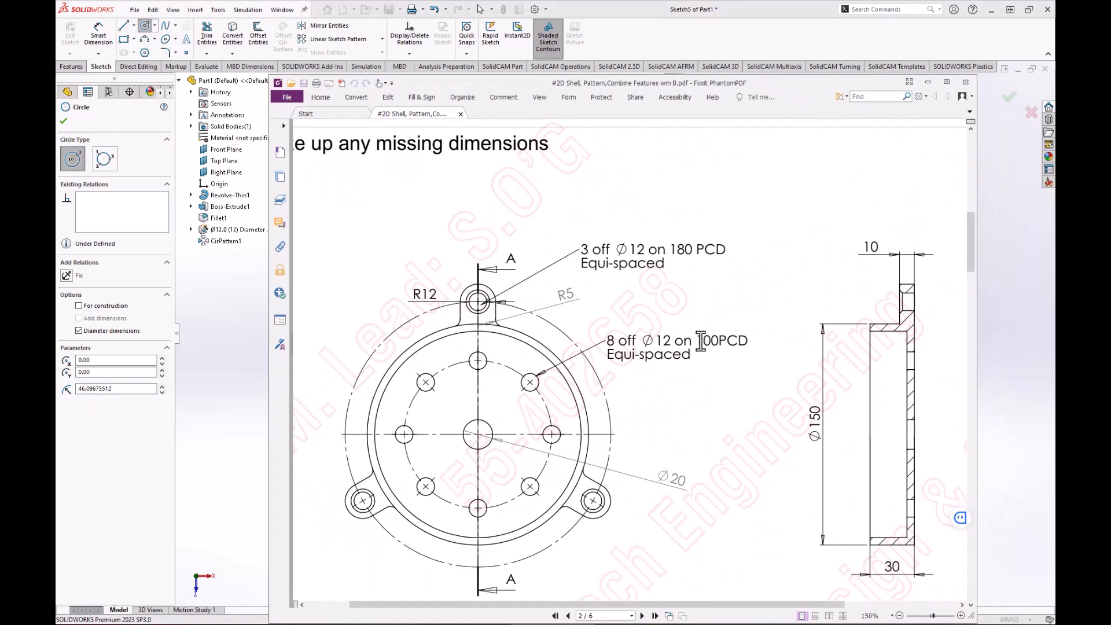
pyautogui.moveTo(700, 341); pyautogui.dragTo(749, 342)
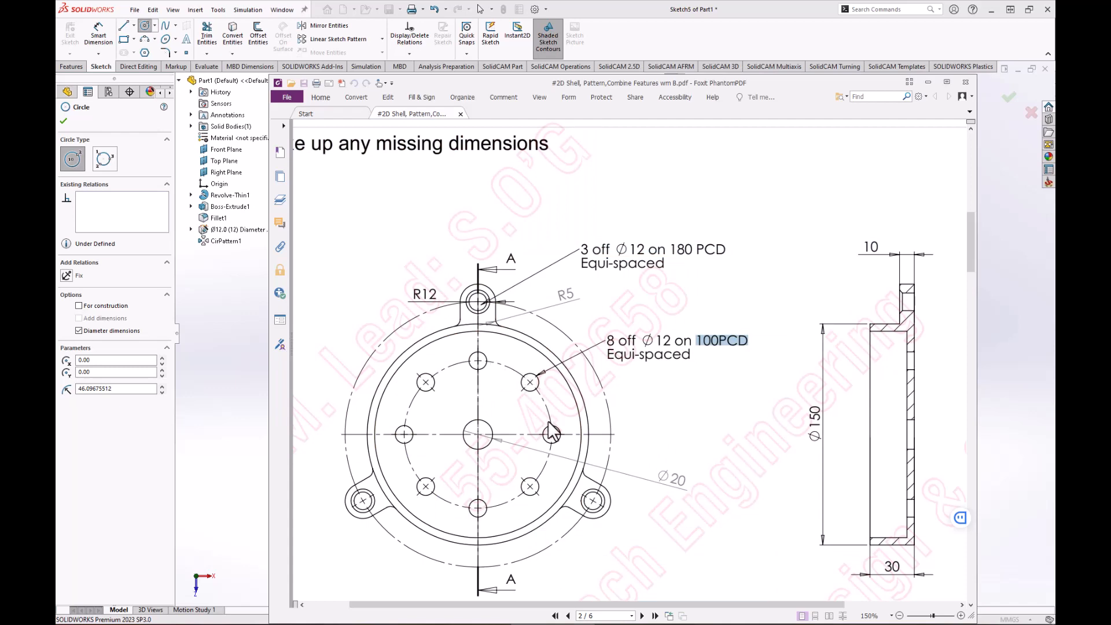
pyautogui.moveTo(873, 84); pyautogui.dragTo(1109, 98)
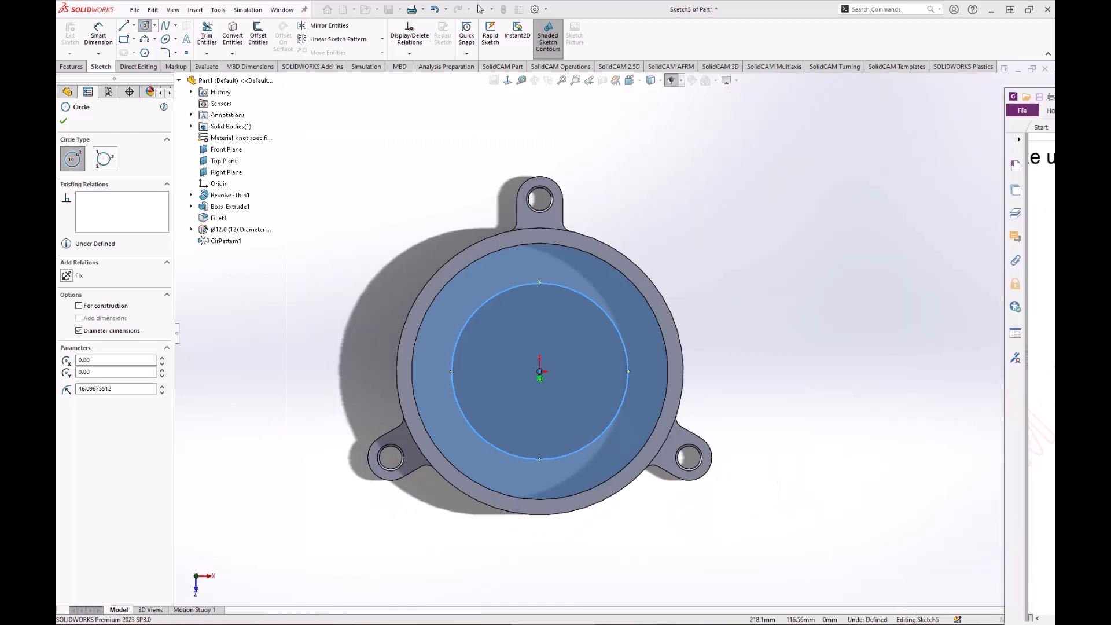
pyautogui.click(98, 35)
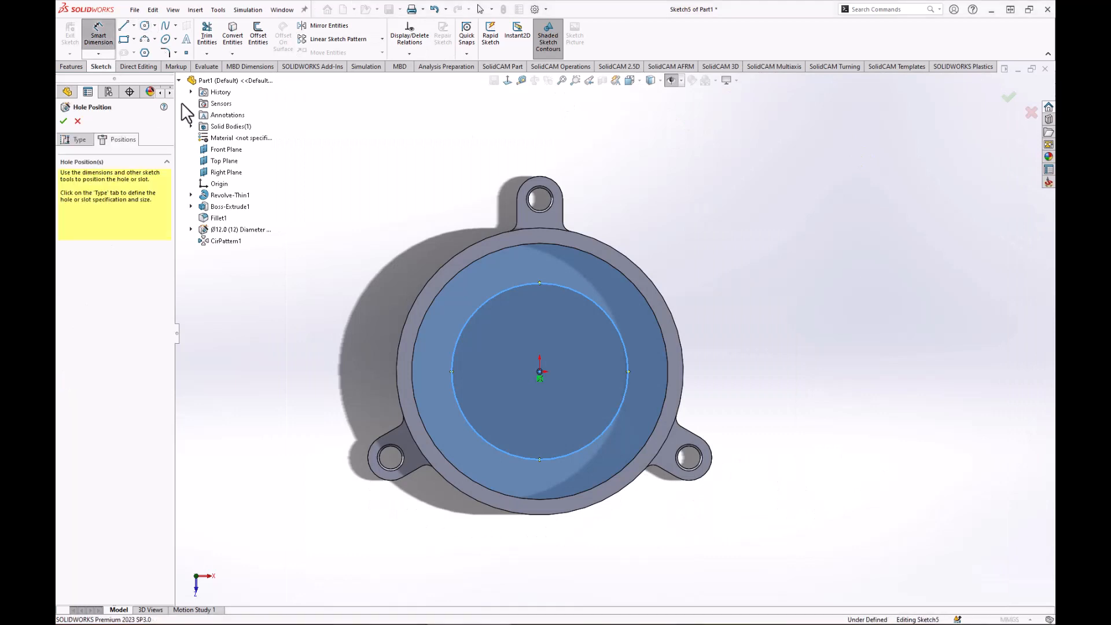
pyautogui.click(606, 310)
pyautogui.click(697, 240)
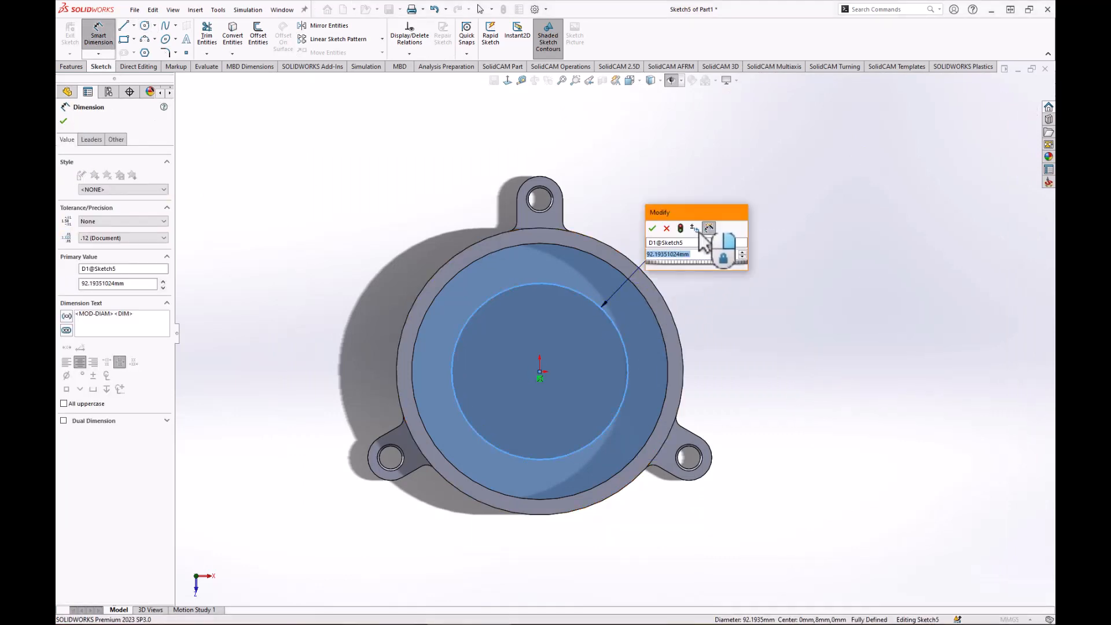
pyautogui.write('100')
pyautogui.press('Return')
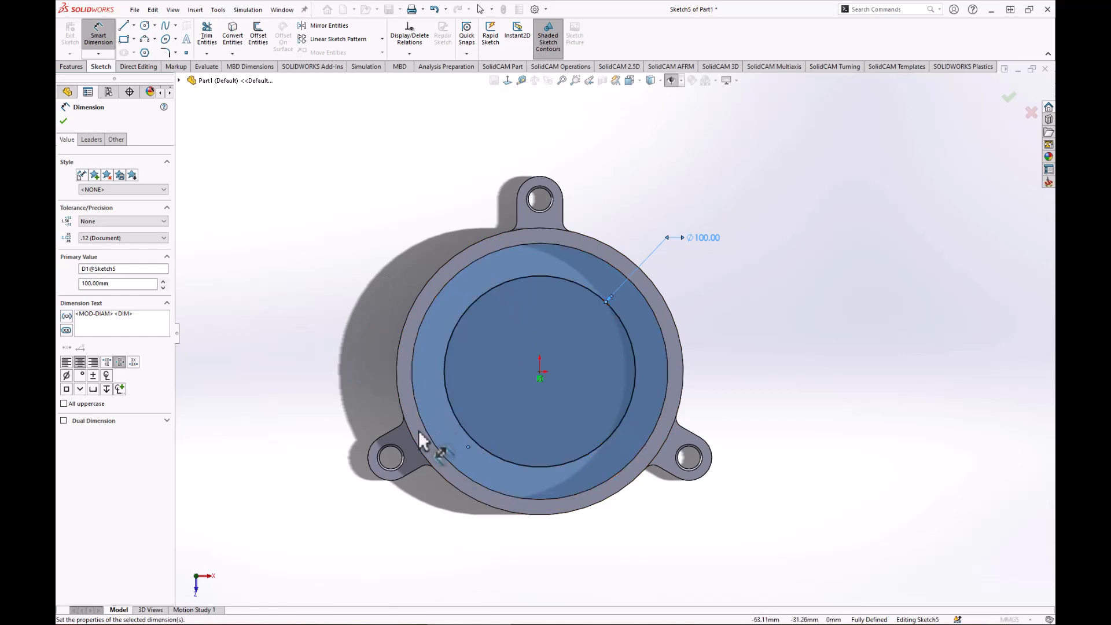
pyautogui.press('Escape')
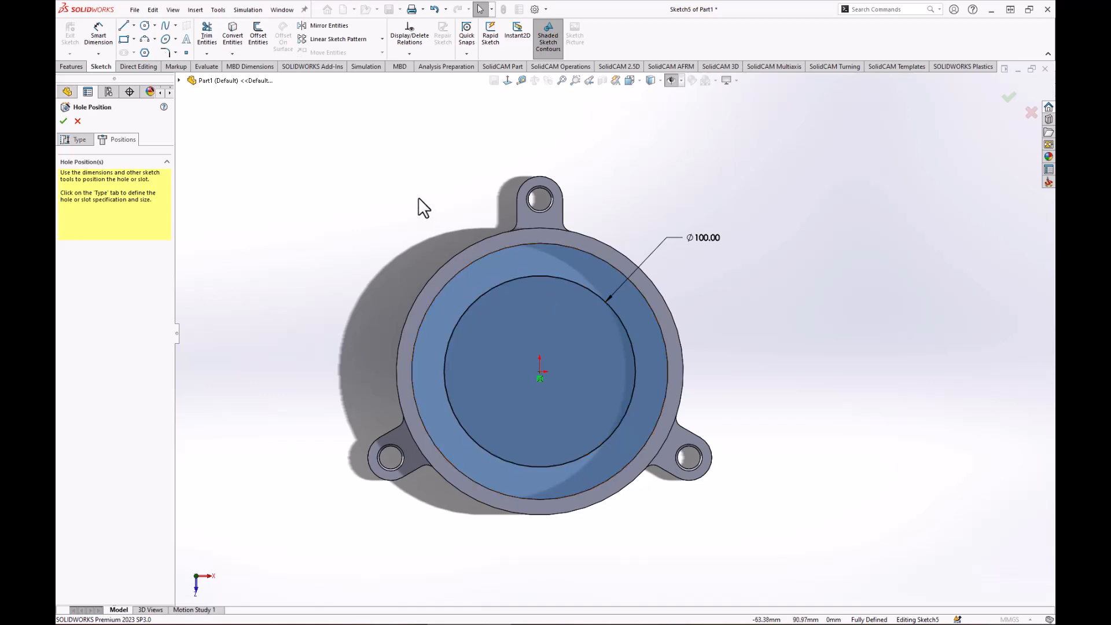
# Step: Convert the Ø100 circle on the case floor to construction geometry
pyautogui.click(518, 279)
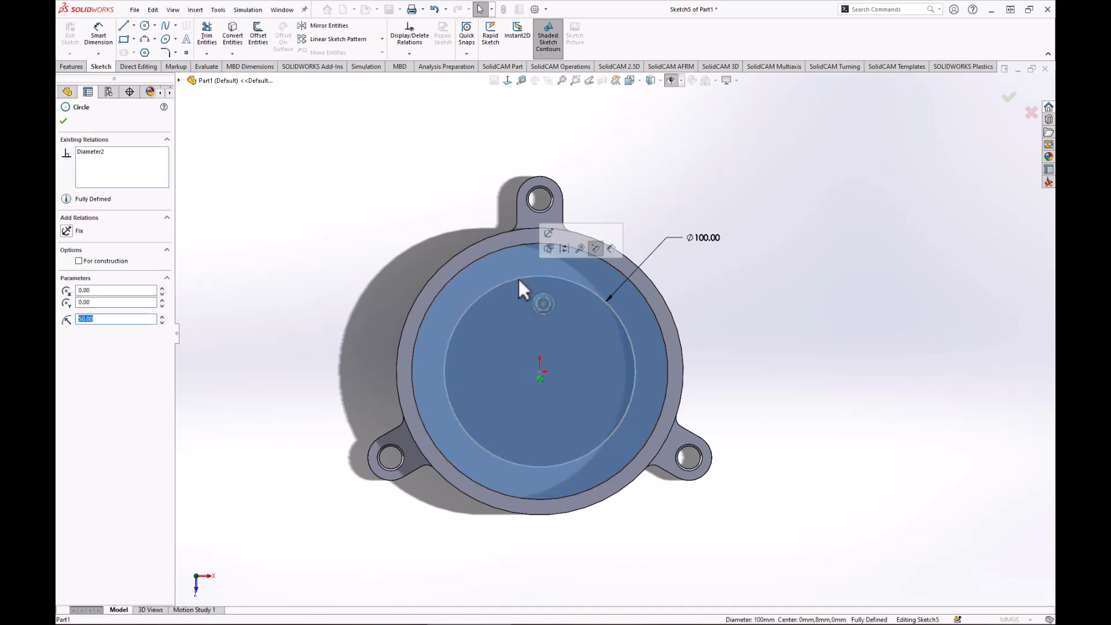
pyautogui.click(79, 261)
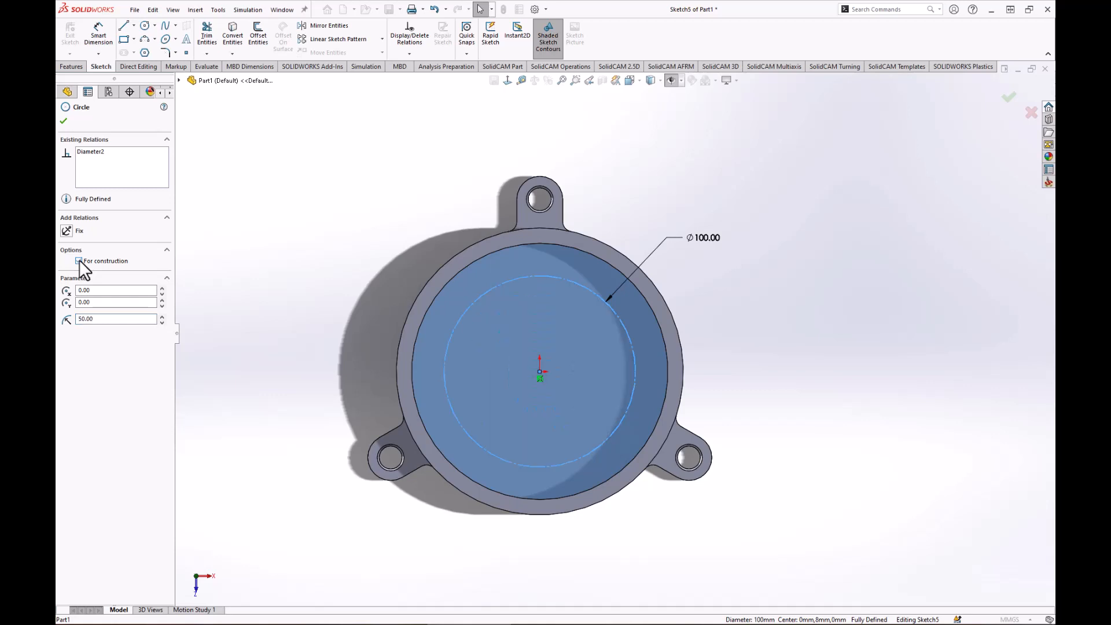
pyautogui.click(363, 233)
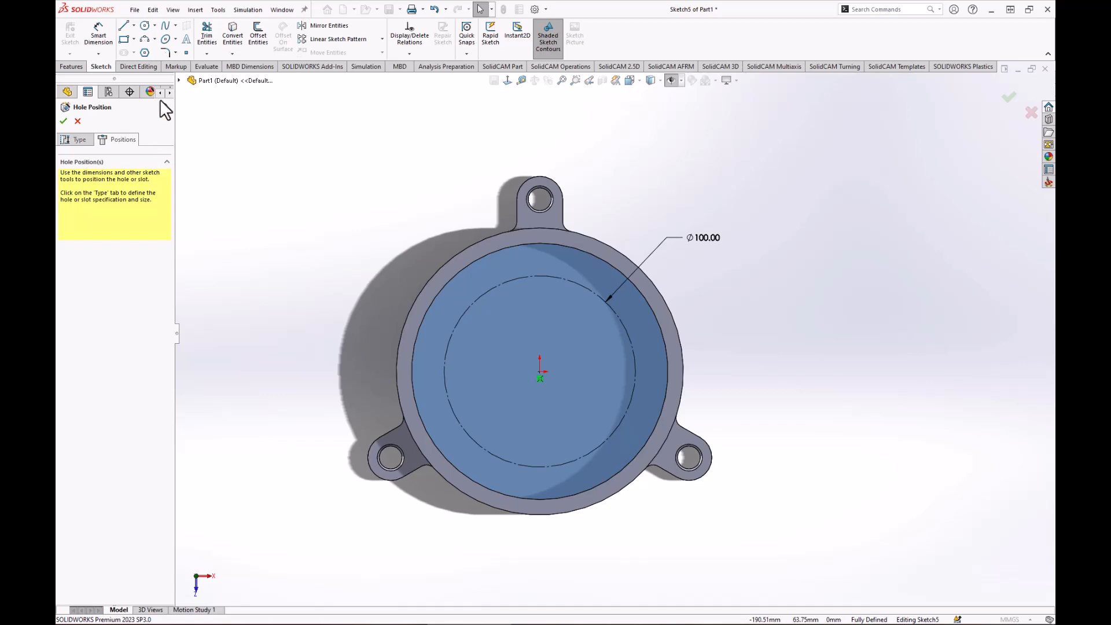
# Step: Place one hole-centre point on the upper part of the construction circle and slide it along the circle to test its freedom
pyautogui.click(185, 53)
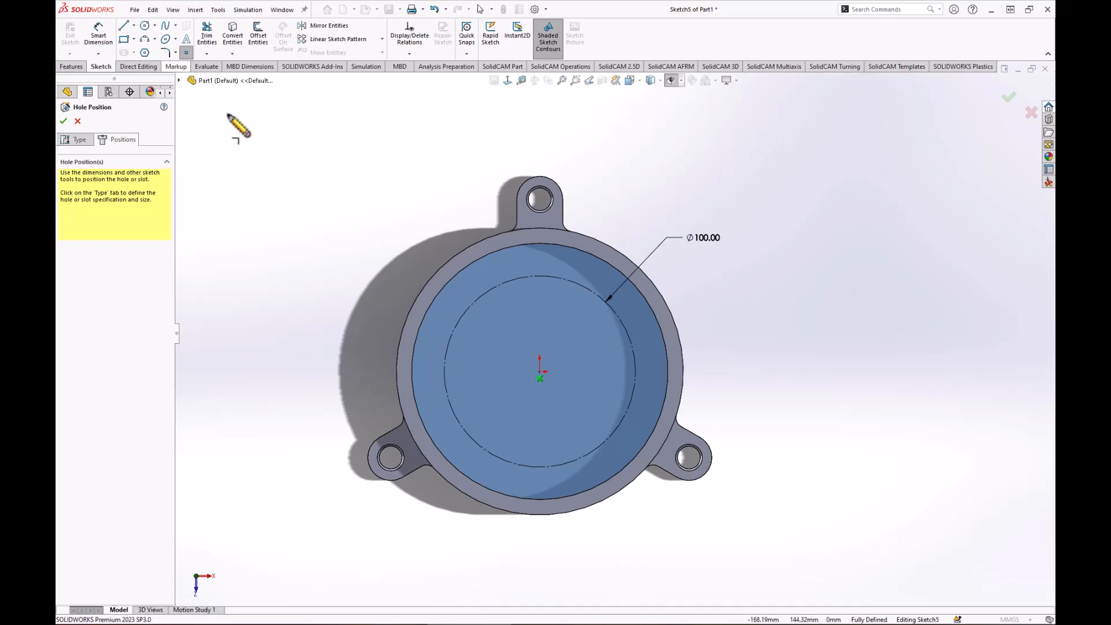
pyautogui.click(510, 280)
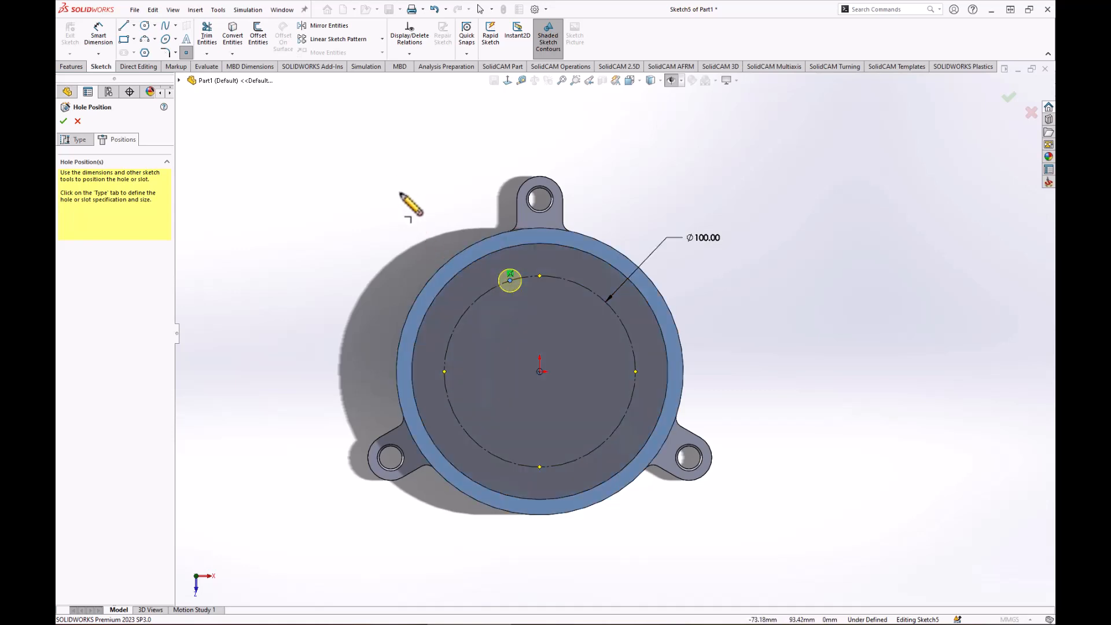
pyautogui.press('Escape')
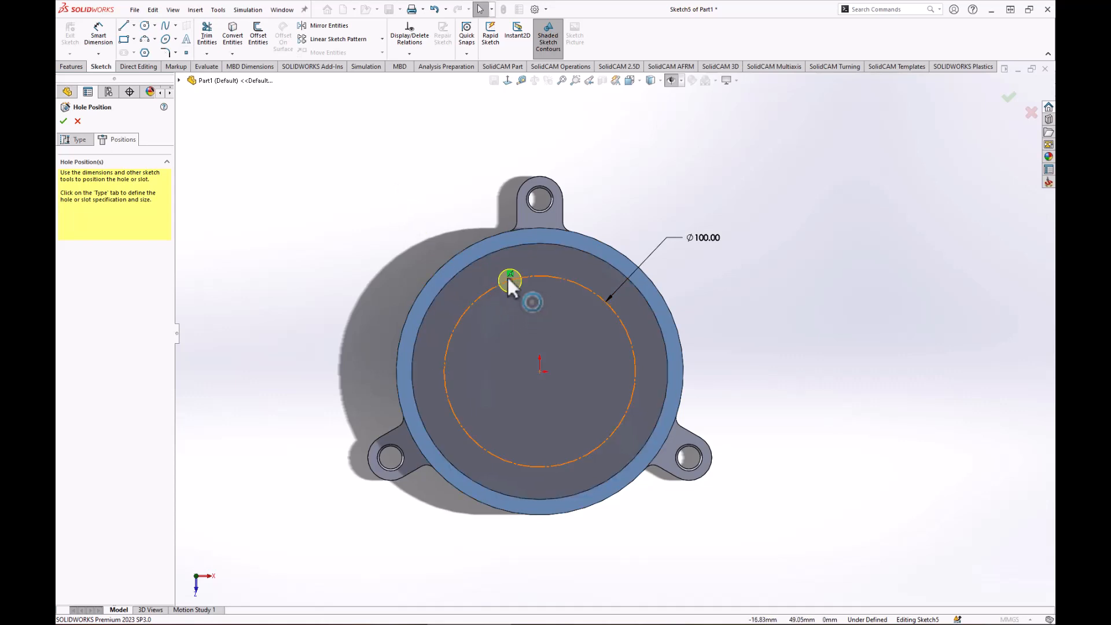
pyautogui.moveTo(512, 280)
pyautogui.mouseDown()
pyautogui.moveTo(556, 283)
pyautogui.moveTo(595, 305)
pyautogui.moveTo(500, 288)
pyautogui.mouseUp()
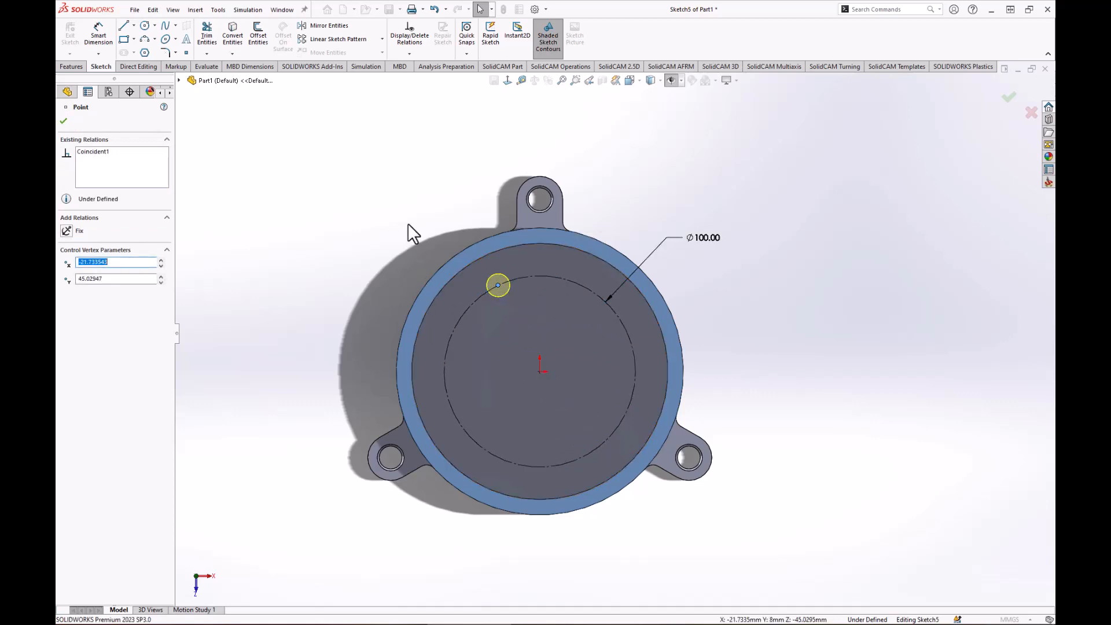
pyautogui.press('Escape')
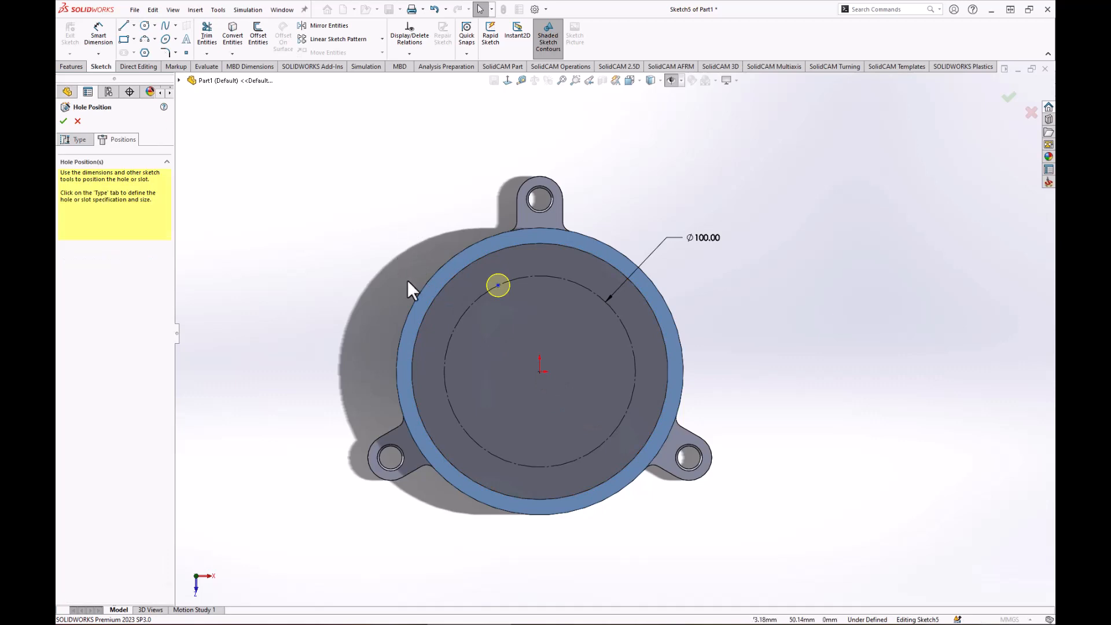
# Step: Add a Vertical relation between the hole-centre point and the origin, and create the Ø12 floor hole
pyautogui.click(499, 285)
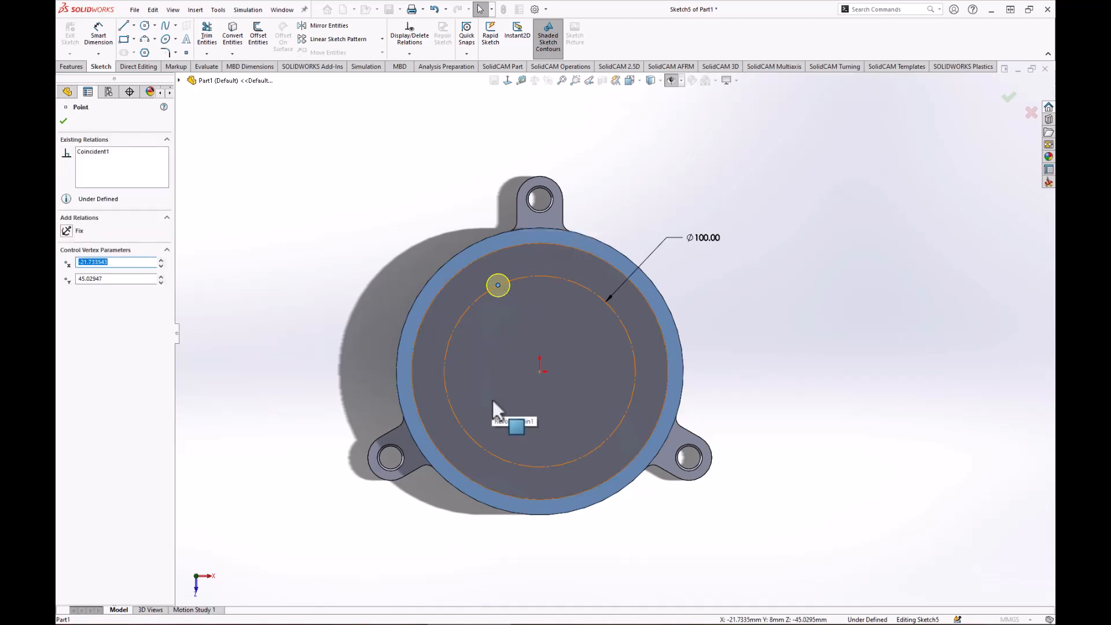
pyautogui.keyDown('ctrl'); pyautogui.click(539, 371); pyautogui.keyUp('ctrl')
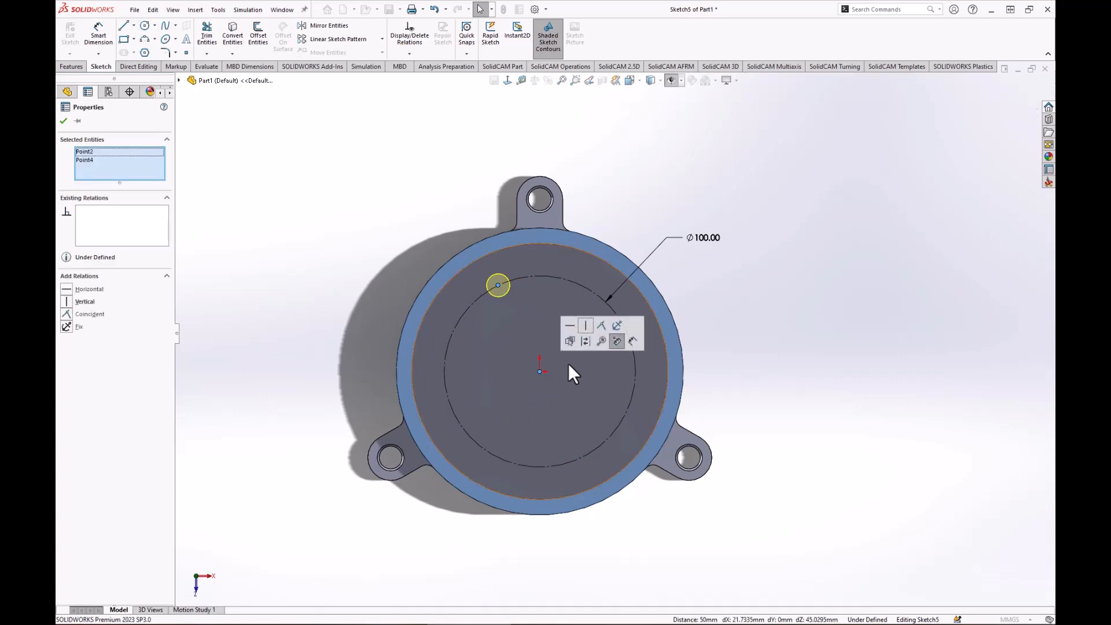
pyautogui.click(584, 324)
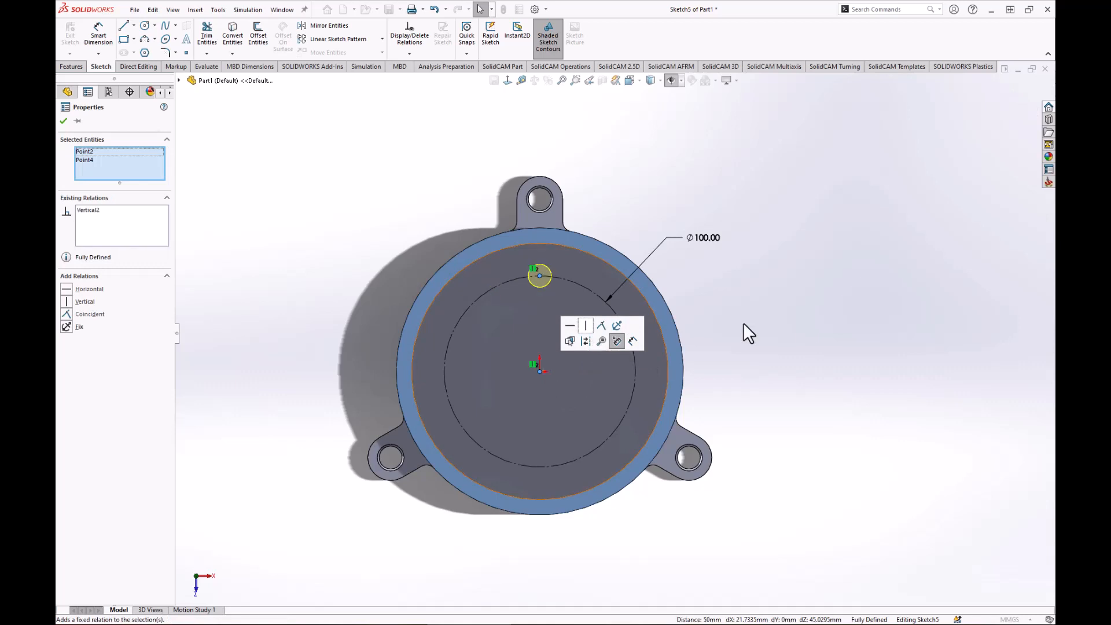
pyautogui.click(817, 318)
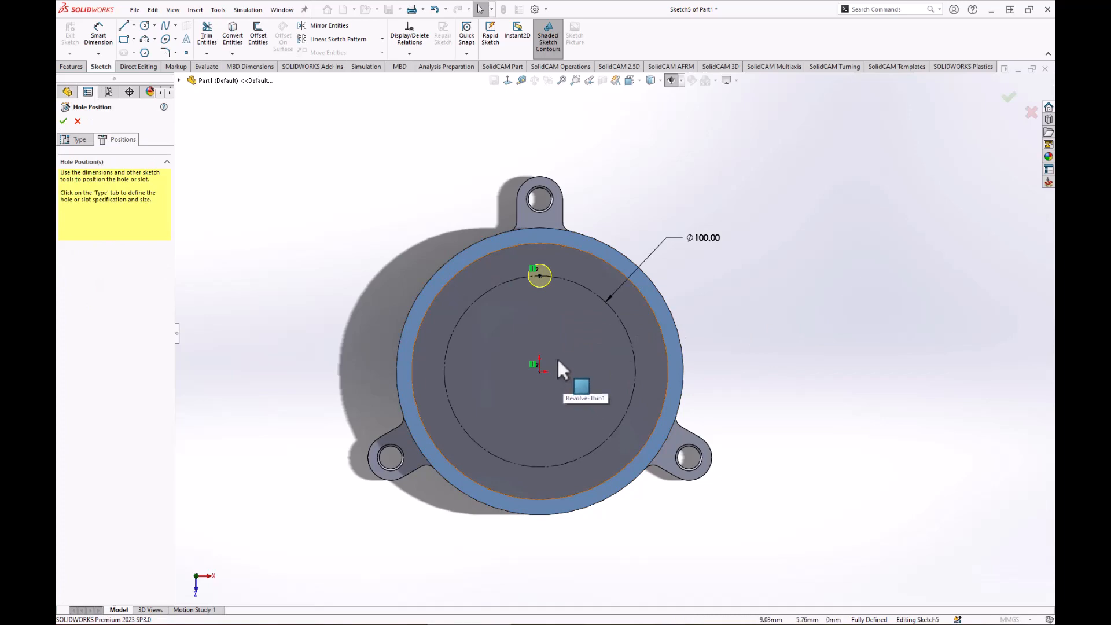
pyautogui.click(1009, 100)
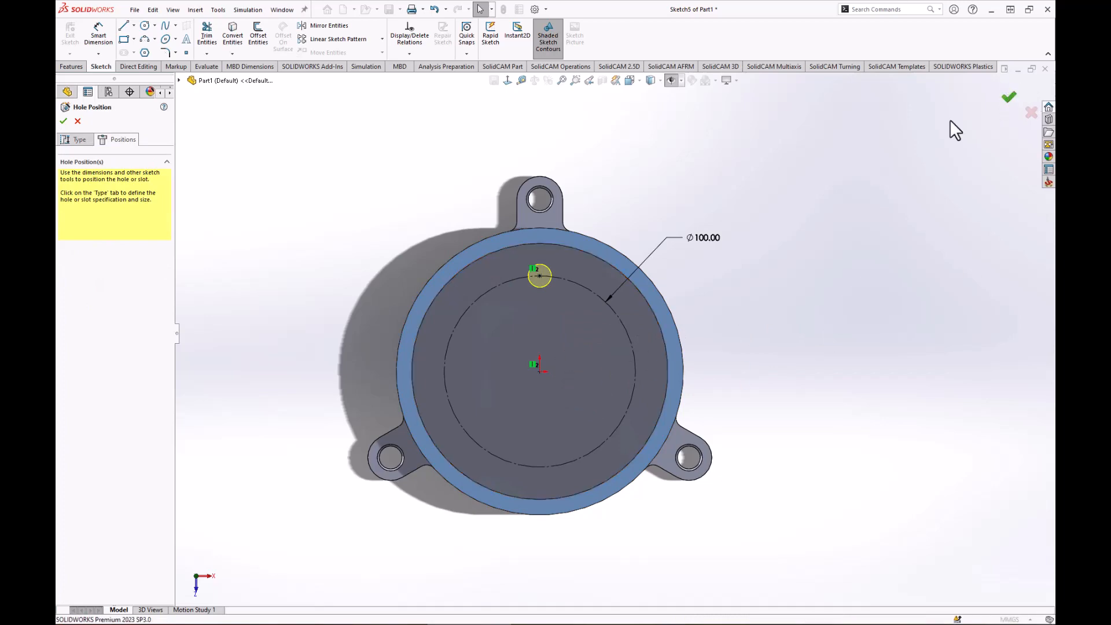
# Step: Start a circular pattern with the Ø12 floor hole as the feature to pattern, clearing and reselecting the hole once
pyautogui.moveTo(616, 393)
pyautogui.mouseDown(button='middle')
pyautogui.moveTo(640, 211)
pyautogui.moveTo(607, 226)
pyautogui.moveTo(616, 242)
pyautogui.moveTo(607, 243)
pyautogui.mouseUp(button='middle')
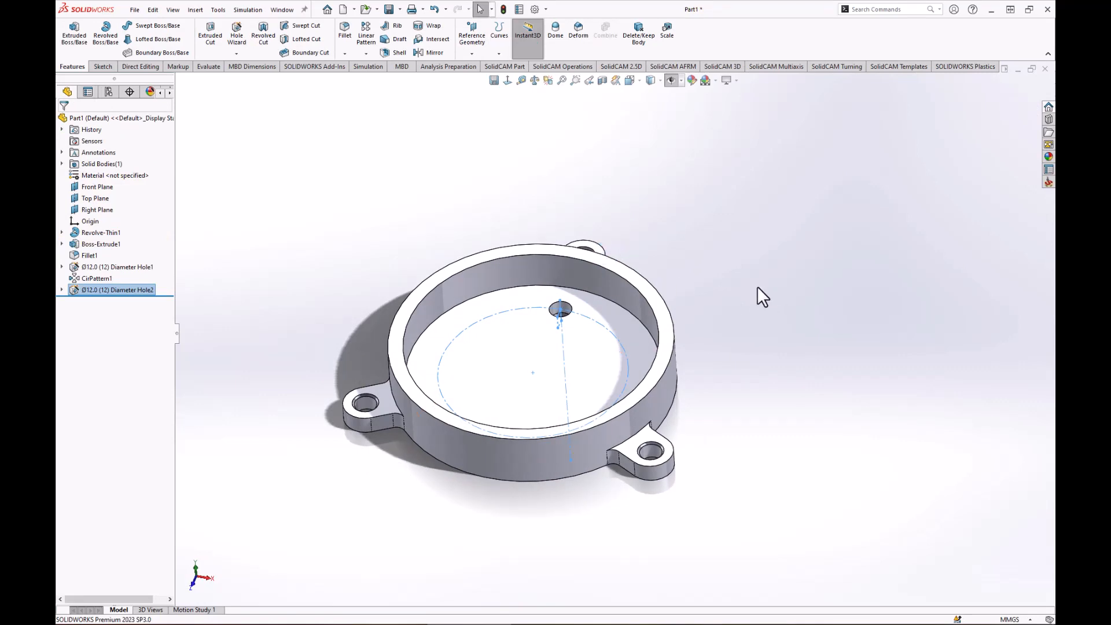
pyautogui.click(756, 286)
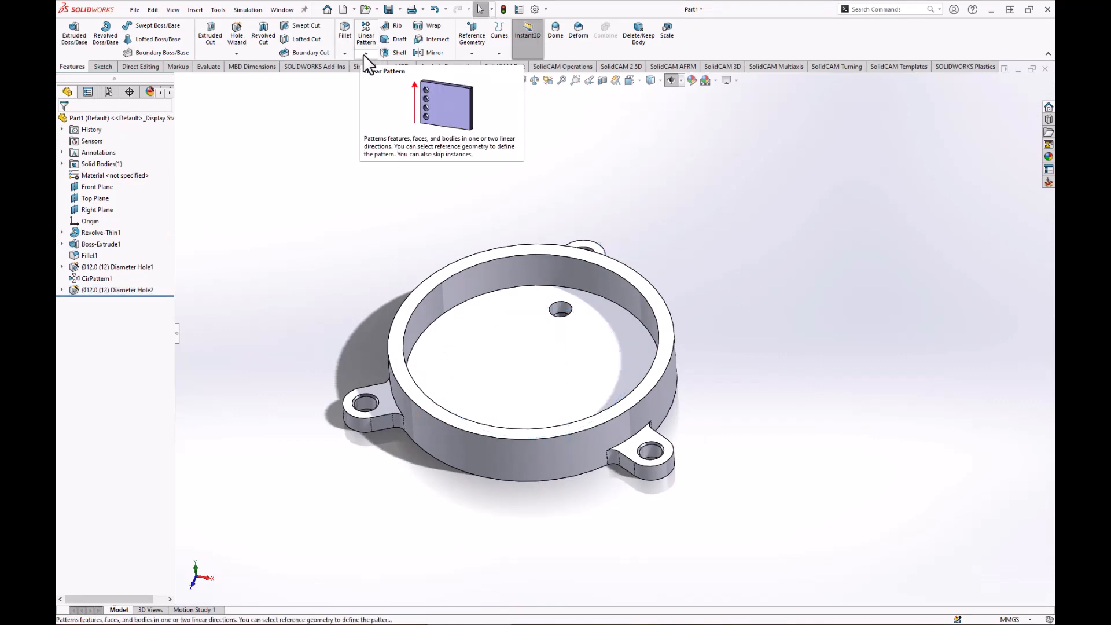
pyautogui.click(369, 54)
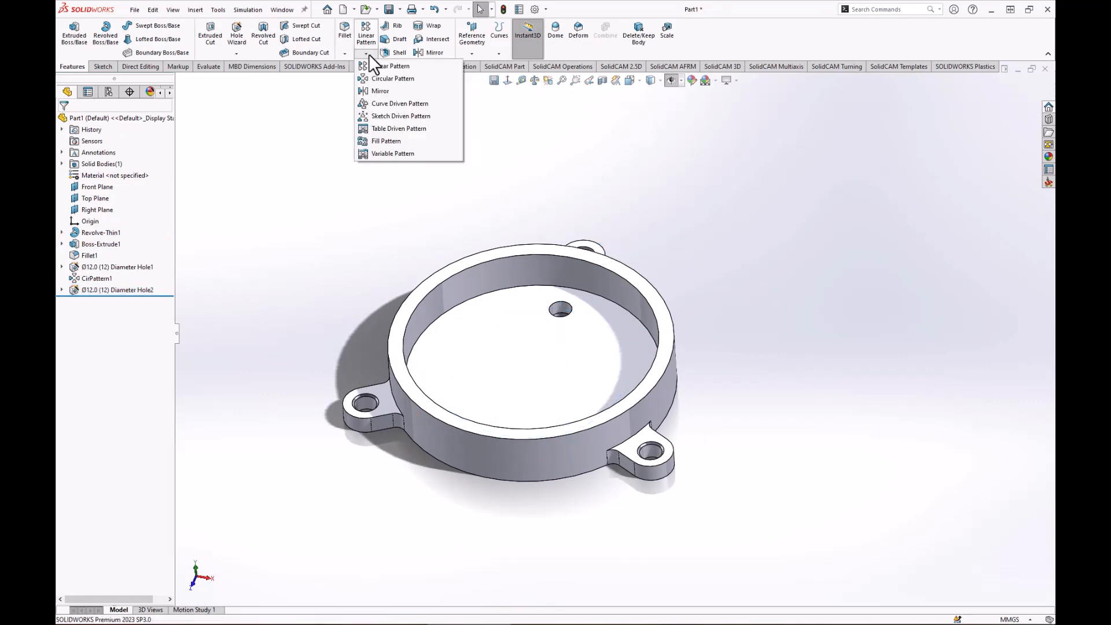
pyautogui.click(393, 78)
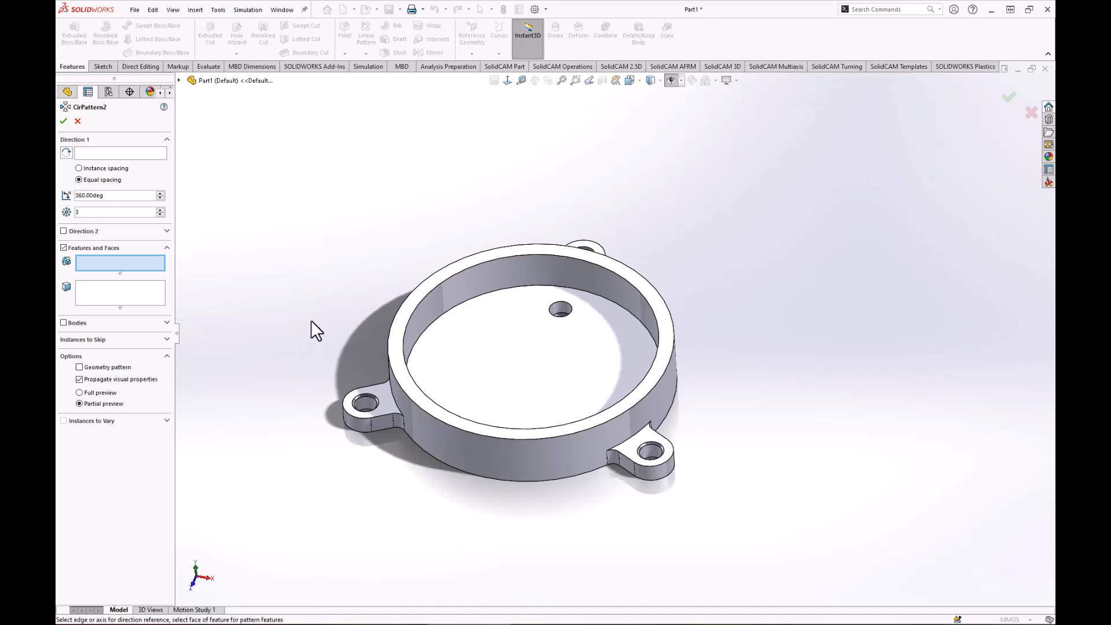
pyautogui.click(560, 307)
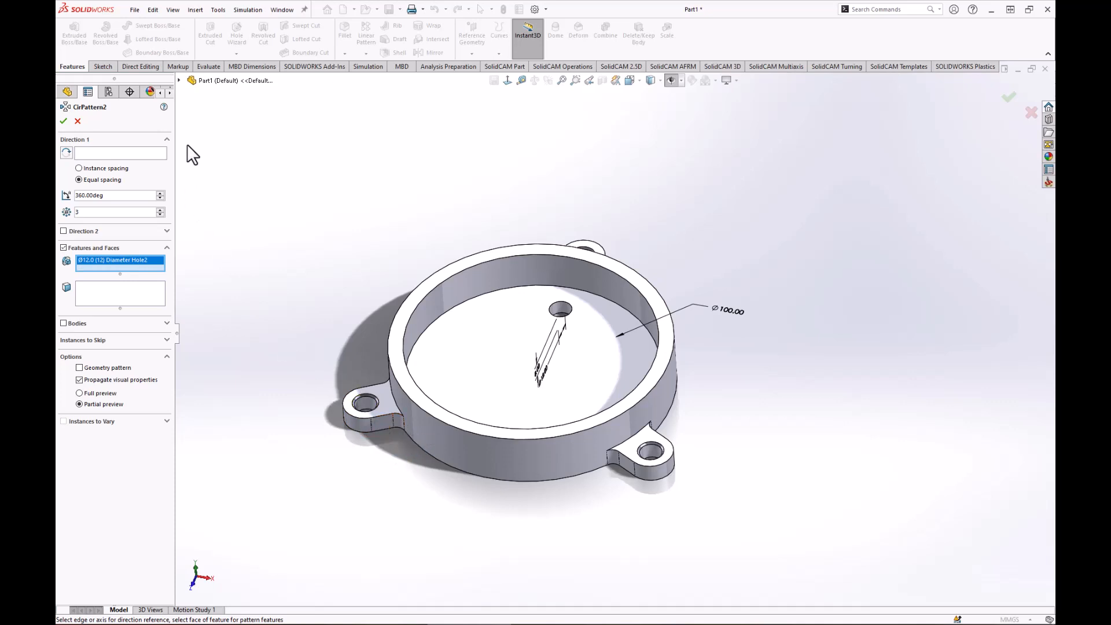
pyautogui.click(178, 80)
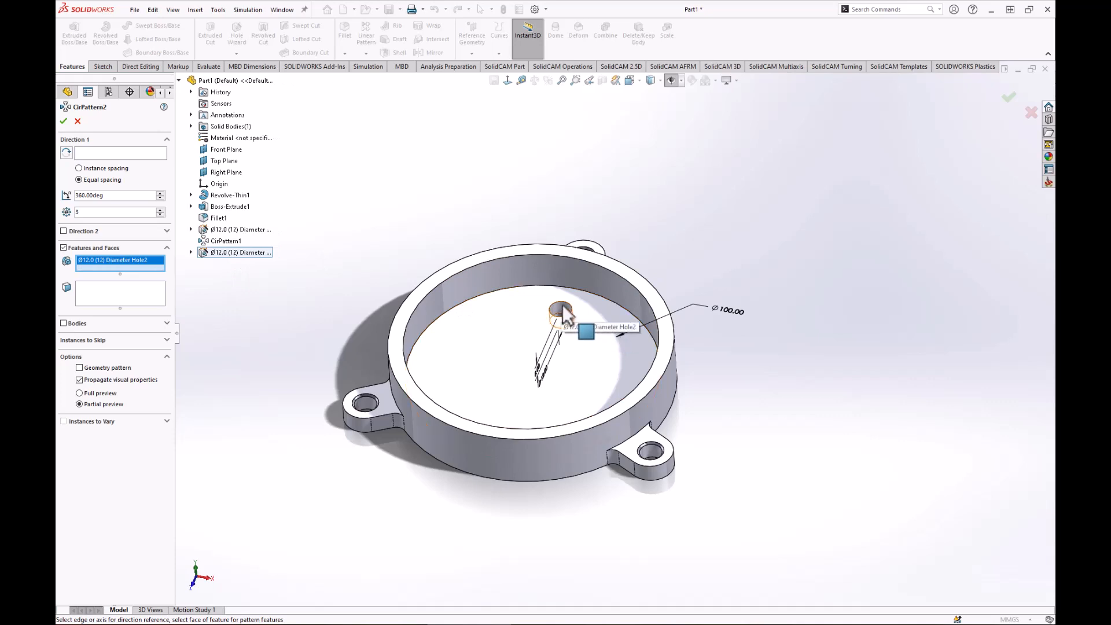
pyautogui.click(121, 260)
pyautogui.press('Delete')
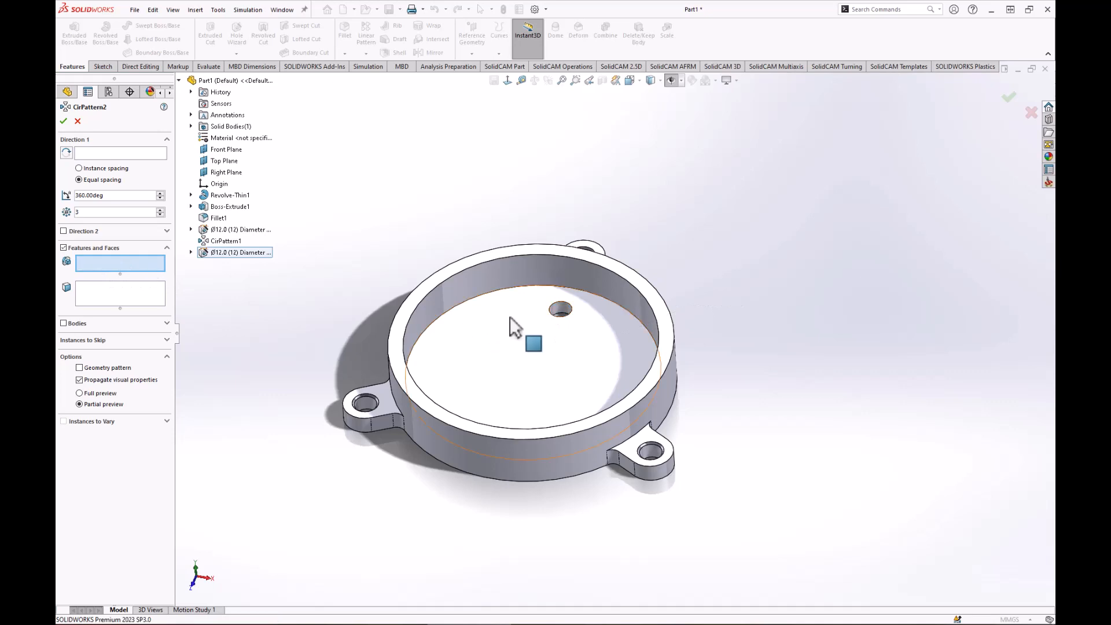
pyautogui.click(558, 307)
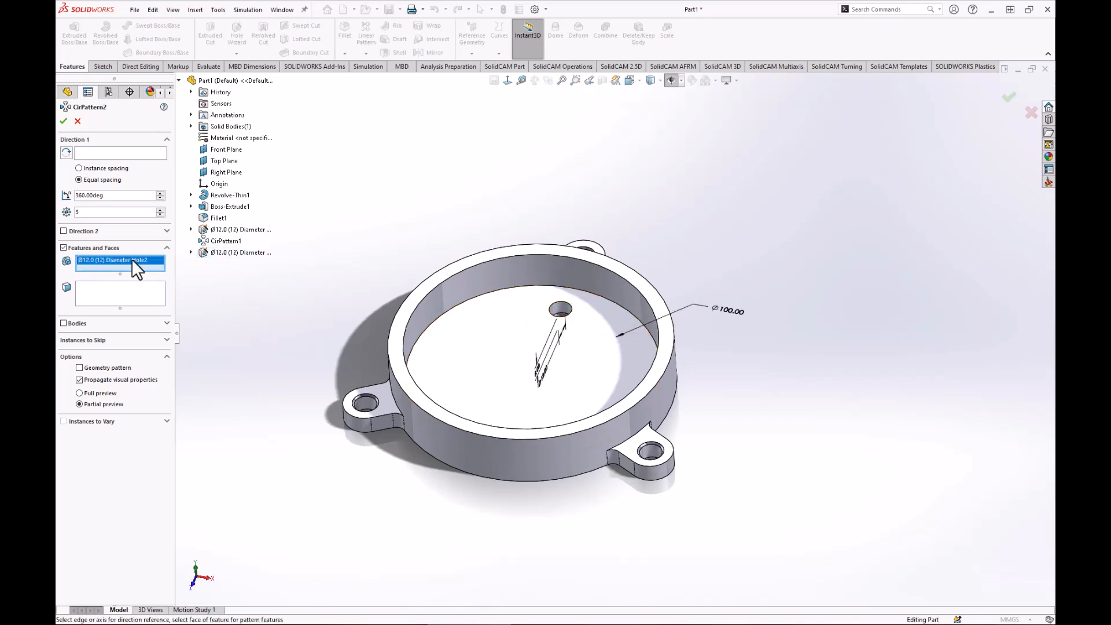
# Step: Use the case's inner circular rim edge as the rotation axis for the floor-hole pattern
pyautogui.click(100, 153)
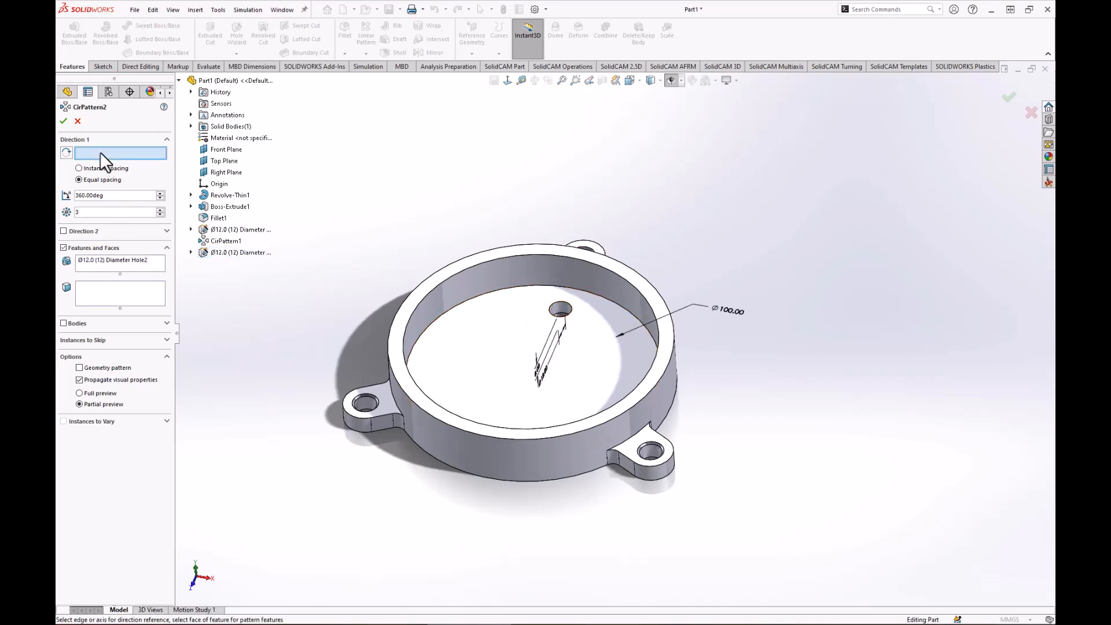
pyautogui.click(544, 429)
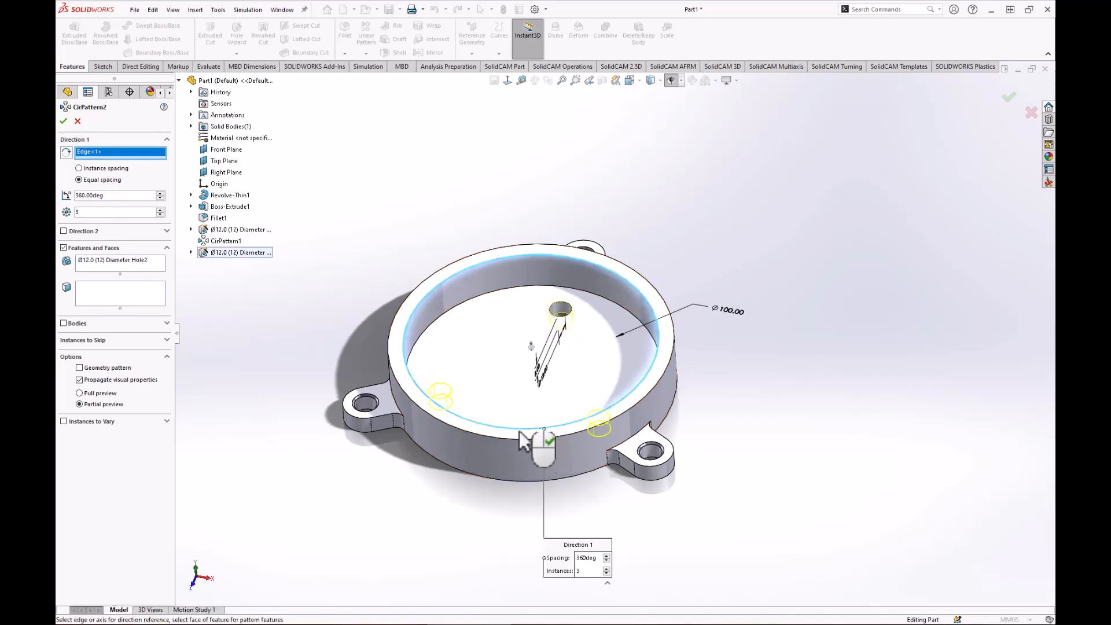
pyautogui.moveTo(533, 346)
pyautogui.mouseDown(button='middle')
pyautogui.moveTo(542, 356)
pyautogui.moveTo(528, 347)
pyautogui.mouseUp(button='middle')
pyautogui.moveTo(403, 417)
pyautogui.mouseDown(button='middle')
pyautogui.moveTo(406, 403)
pyautogui.moveTo(413, 419)
pyautogui.mouseUp(button='middle')
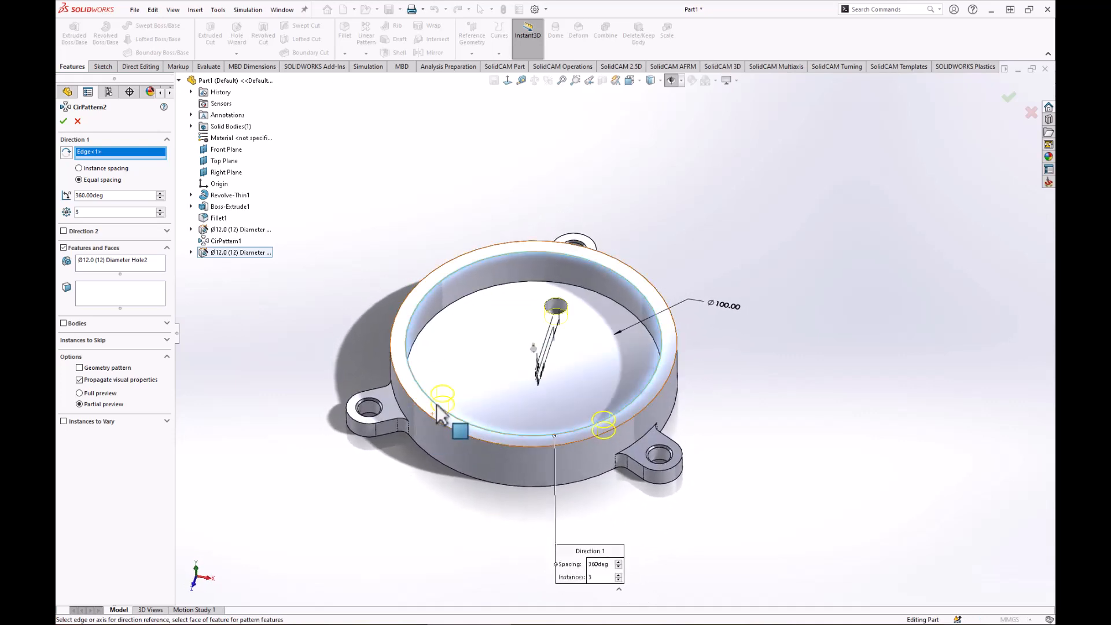
# Step: Set the floor-hole pattern to 8 equally spaced instances over 360° and check the preview from above
pyautogui.click(161, 210)
pyautogui.click(161, 209)
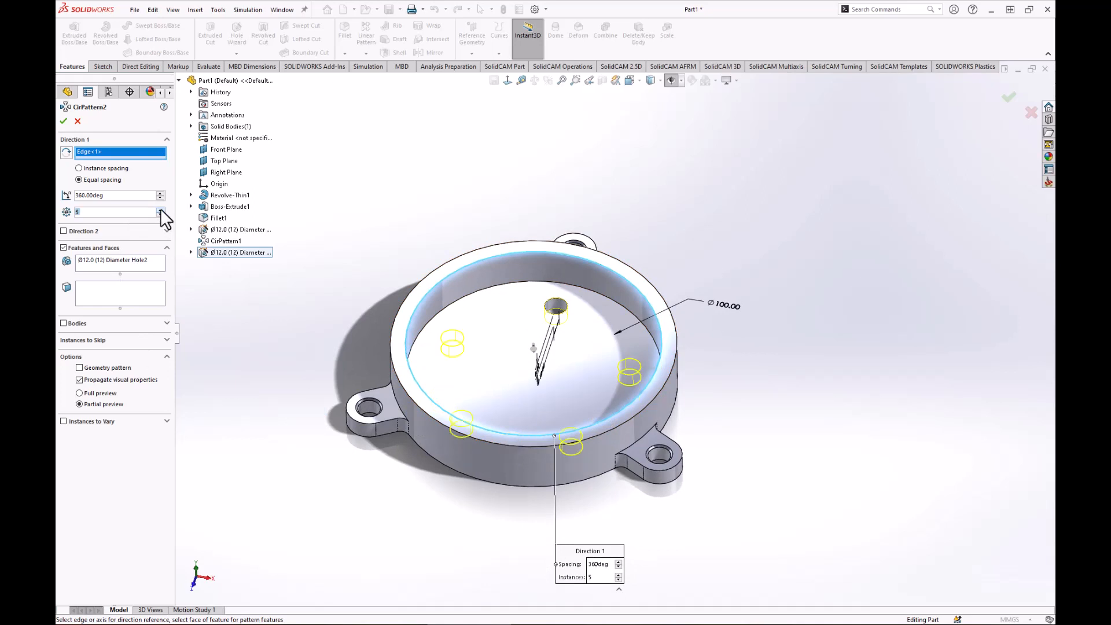
pyautogui.click(161, 209)
pyautogui.click(160, 209)
pyautogui.click(161, 209)
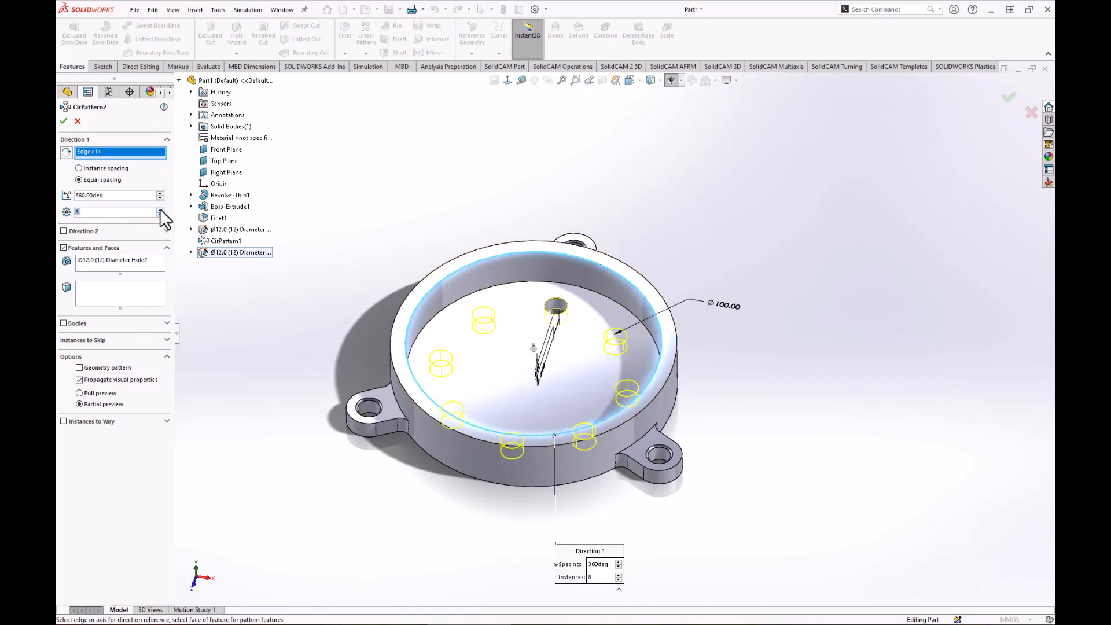
pyautogui.moveTo(365, 301); pyautogui.dragTo(376, 408, button='middle')
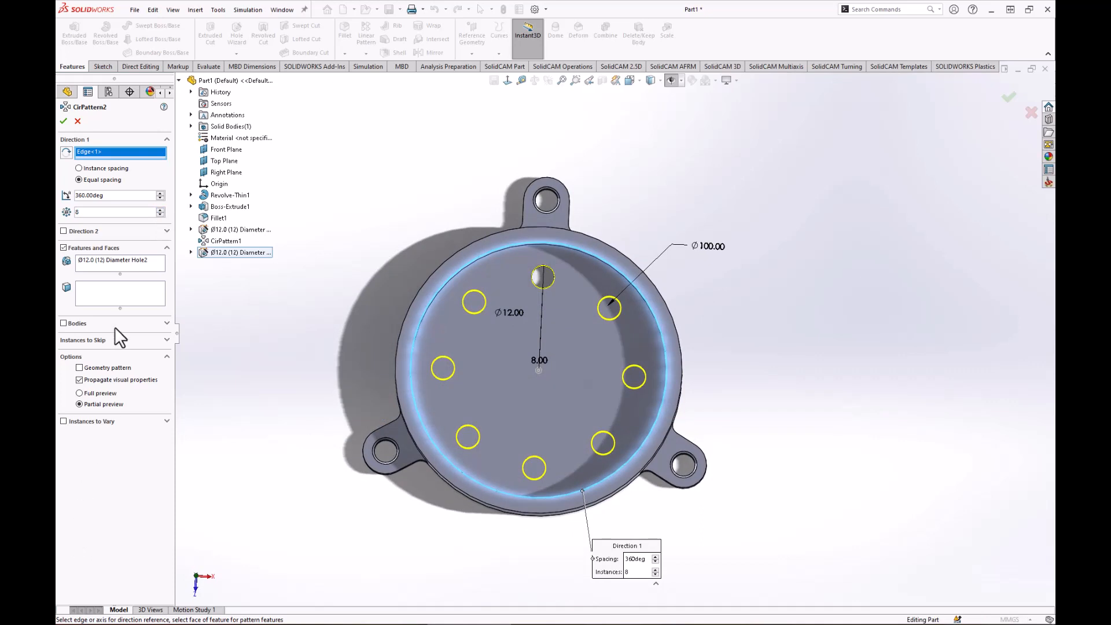
# Step: Create the circular pattern of the Ø12 floor hole and view the patterned case at an angle
pyautogui.click(64, 122)
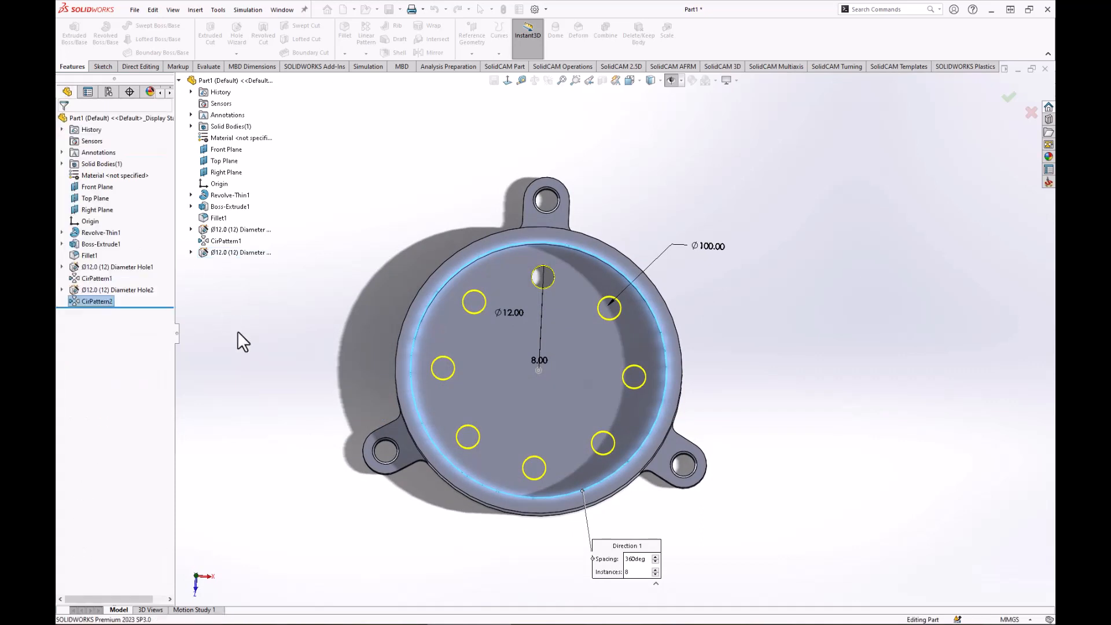
pyautogui.moveTo(303, 366); pyautogui.dragTo(318, 273, button='middle')
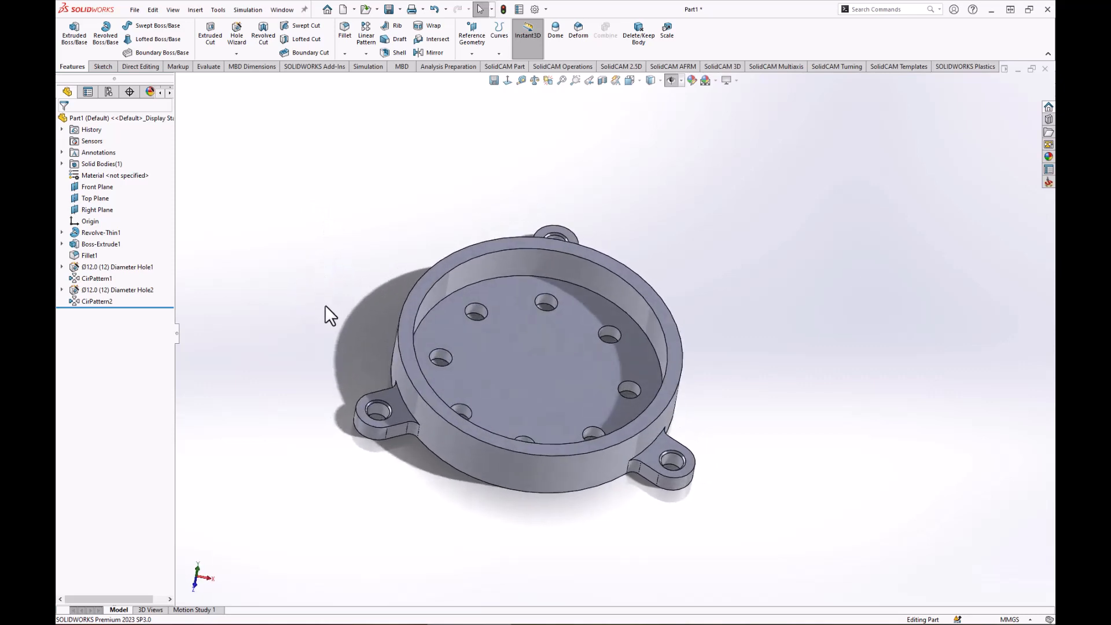
pyautogui.moveTo(277, 307); pyautogui.dragTo(350, 343, button='middle')
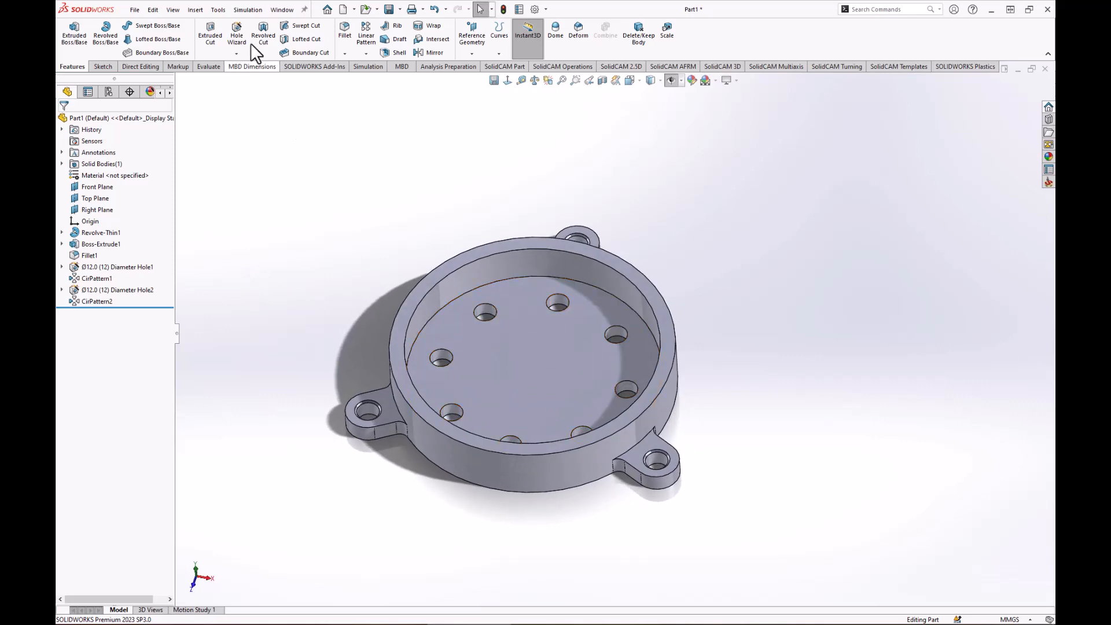
# Step: Start a new Hole Wizard hole and set its ISO drill size to Ø20.0, going through all
pyautogui.click(230, 32)
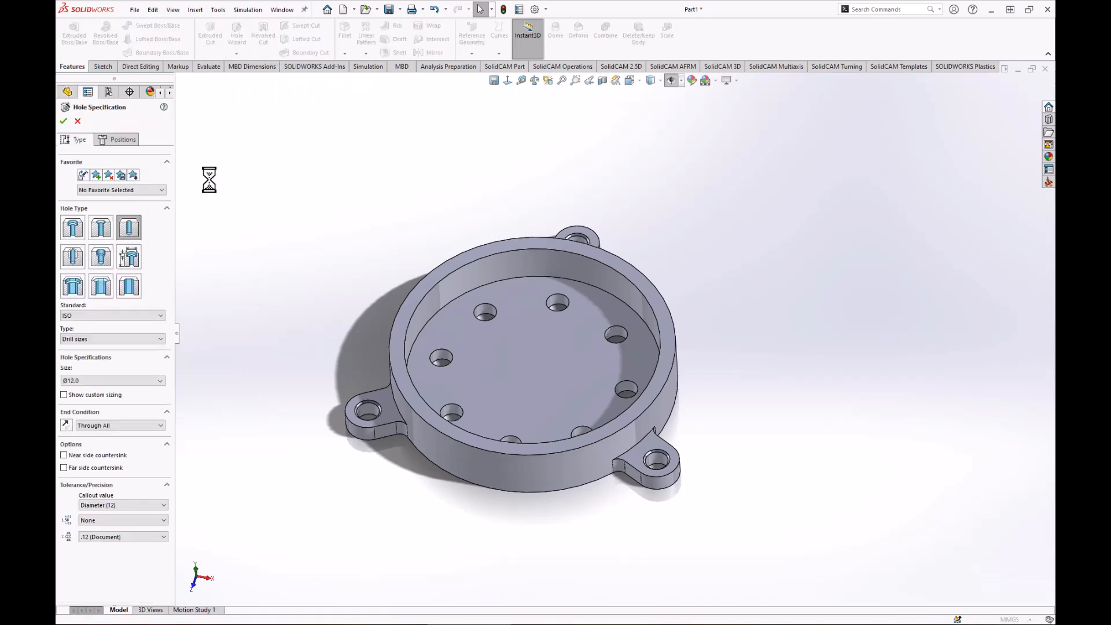
pyautogui.click(126, 380)
pyautogui.scroll(-3, 105, 448)
pyautogui.scroll(-3, 103, 450)
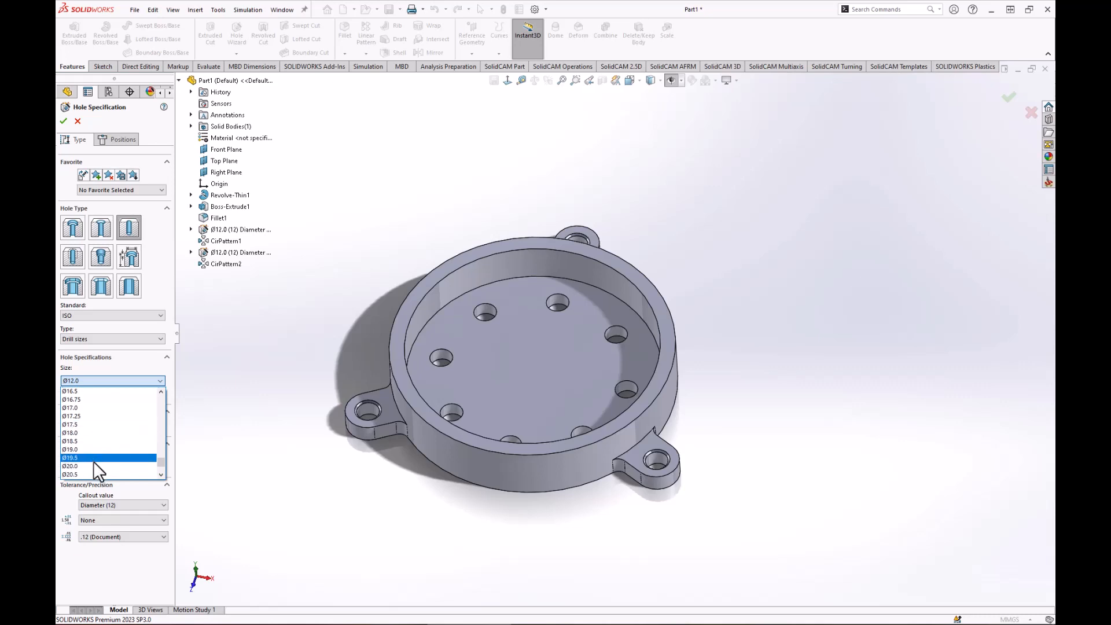
pyautogui.click(95, 465)
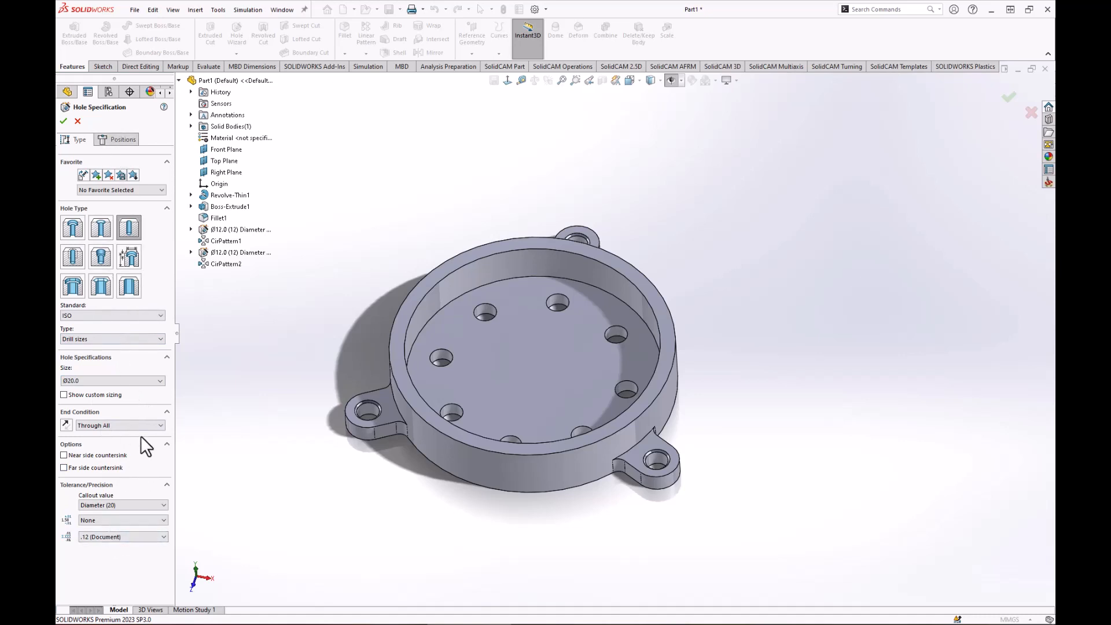
# Step: Position the Ø20 hole on the case's inner floor face, coincident with the origin, and create it
pyautogui.click(120, 139)
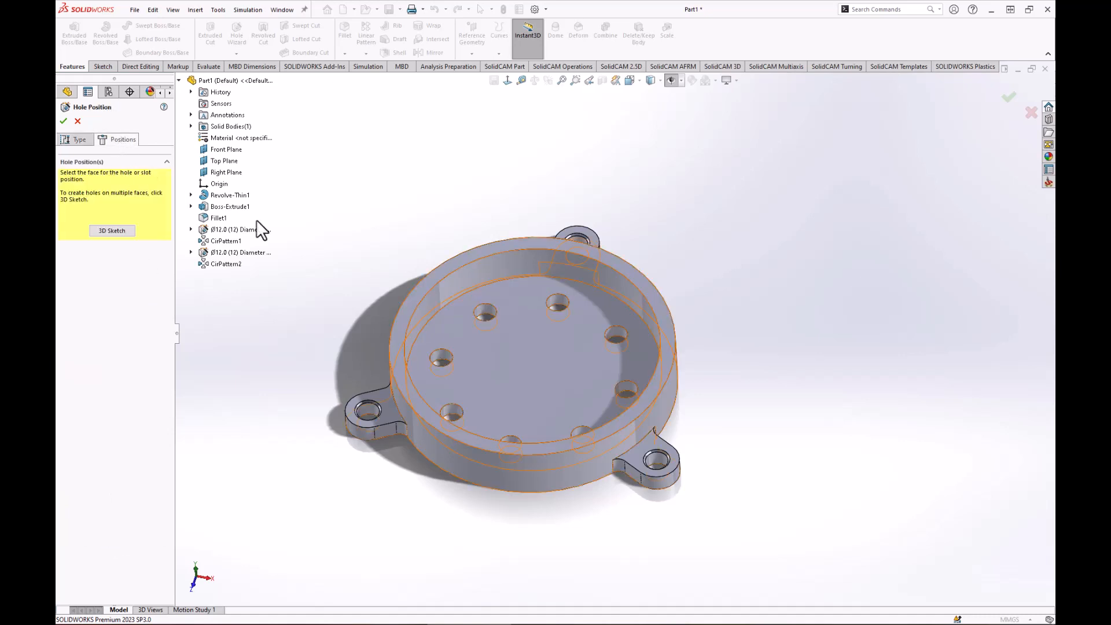
pyautogui.click(547, 368)
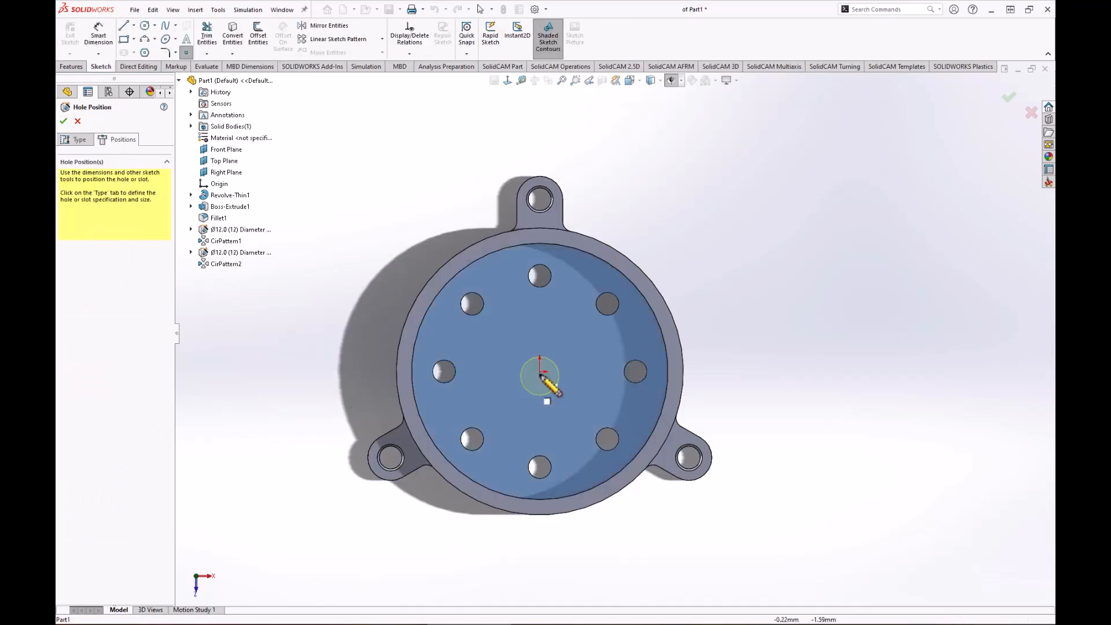
pyautogui.click(539, 371)
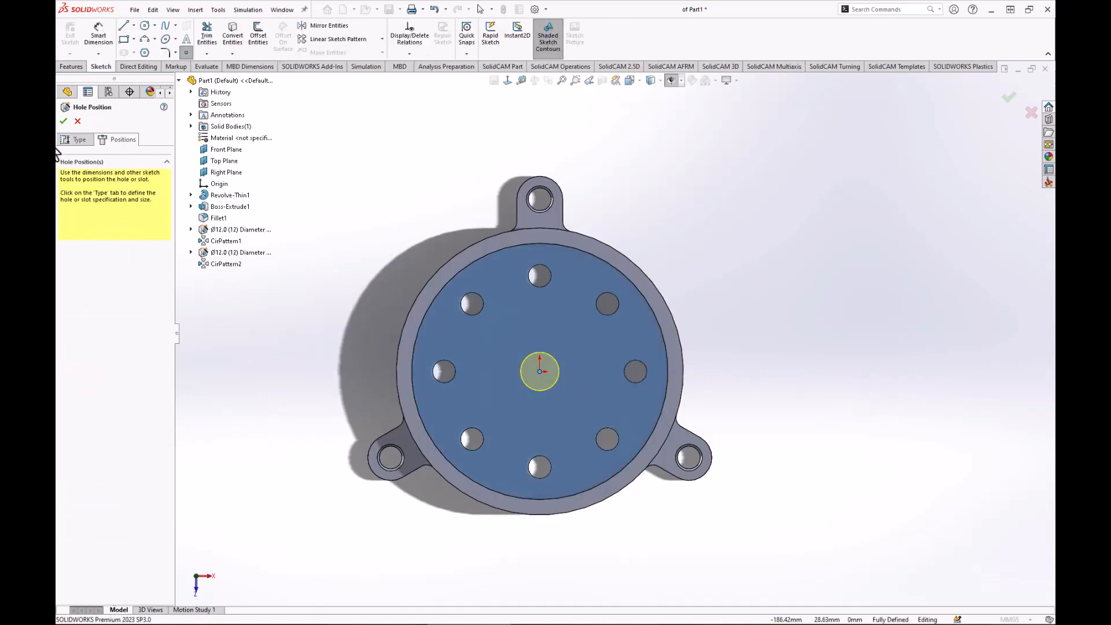
pyautogui.click(62, 121)
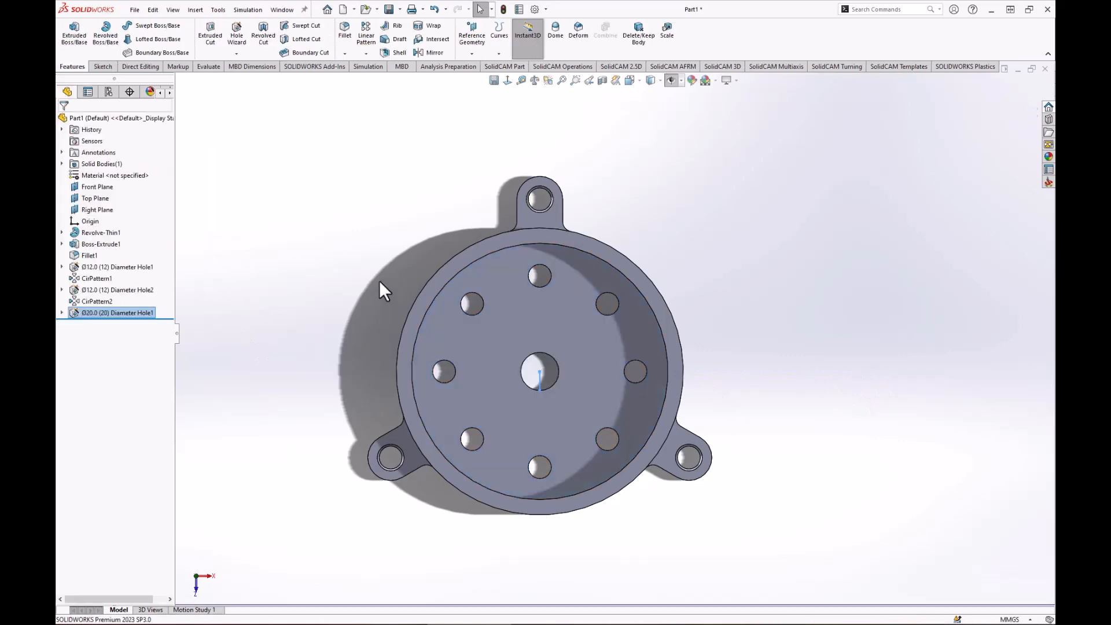
pyautogui.moveTo(380, 280)
pyautogui.mouseDown(button='middle')
pyautogui.moveTo(402, 237)
pyautogui.moveTo(355, 289)
pyautogui.moveTo(375, 263)
pyautogui.moveTo(368, 285)
pyautogui.mouseUp(button='middle')
pyautogui.keyDown('ctrl'); pyautogui.moveTo(790, 204); pyautogui.dragTo(847, 258, button='middle'); pyautogui.keyUp('ctrl')
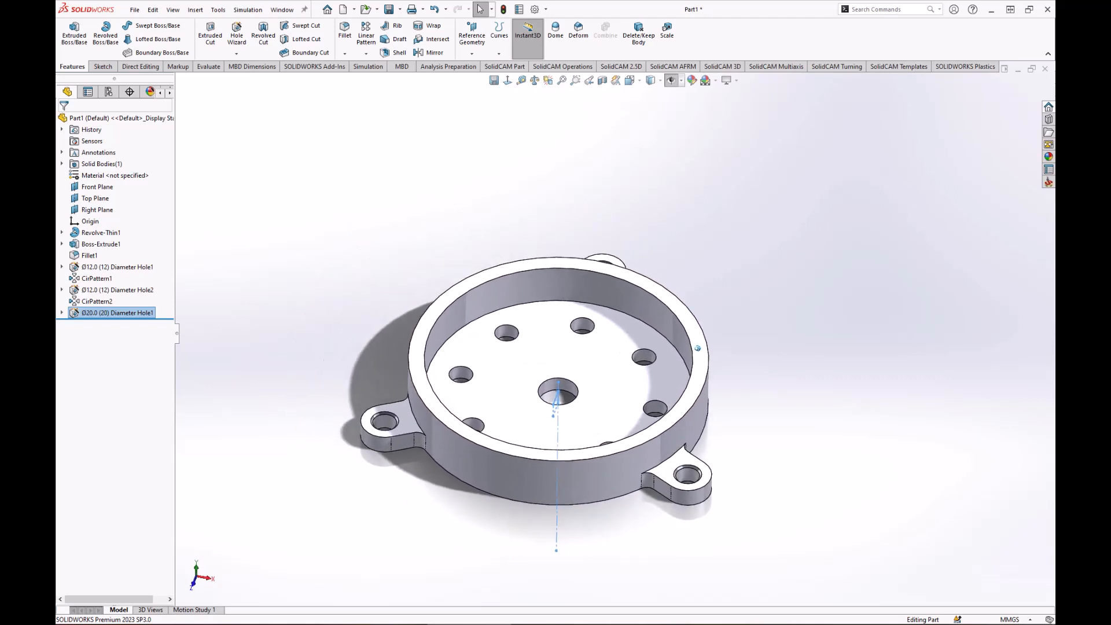